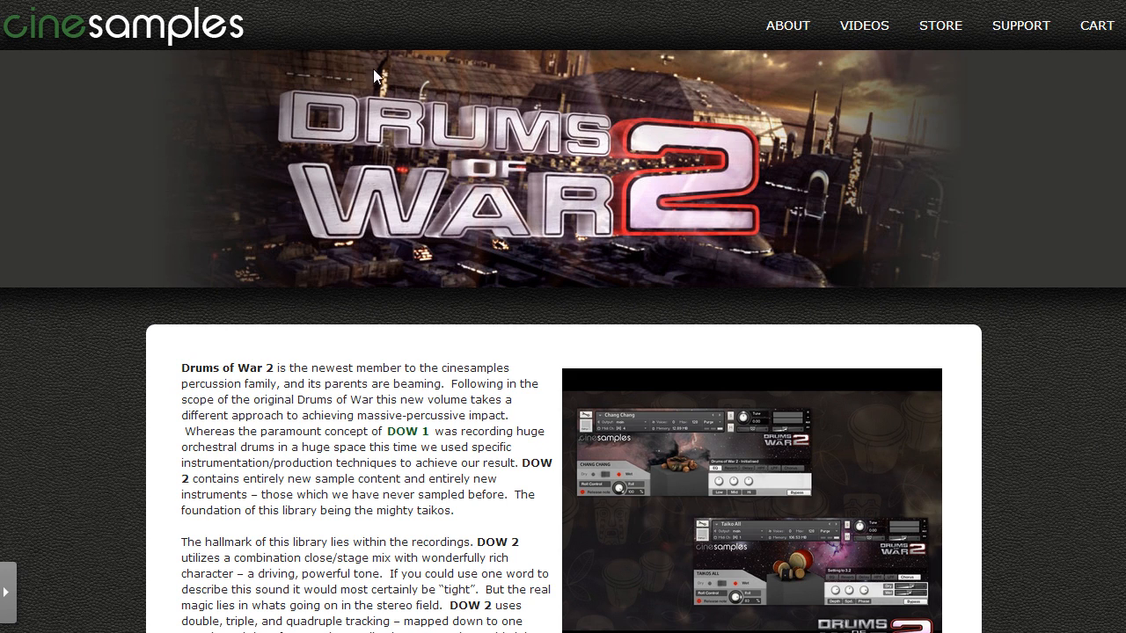
Return to the Cinesamples home page and open the Drums of War 2 product page from the product carousel
{"action": "left_click", "coordinate": [160, 32]}
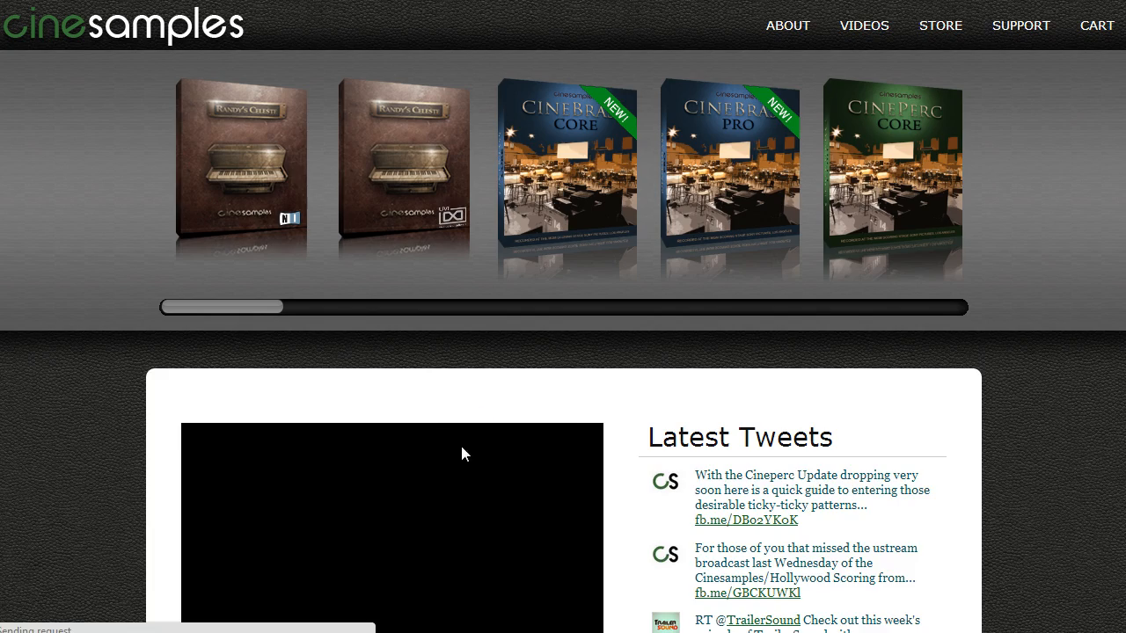
{"action": "left_click_drag", "start_coordinate": [243, 314], "coordinate": [672, 360]}
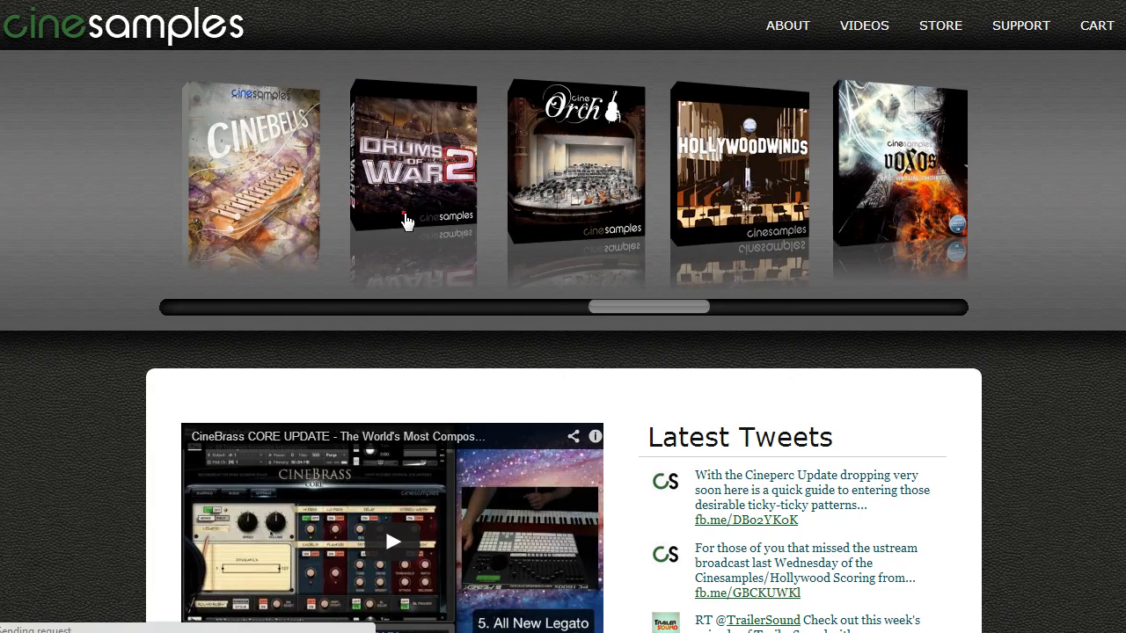
{"action": "left_click", "coordinate": [407, 220]}
Check the Drums of War 2 price in the product page's Order section
{"action": "scroll", "coordinate": [752, 411], "scroll_direction": "down", "scroll_amount": 15}
{"action": "left_click_drag", "start_coordinate": [455, 337], "coordinate": [417, 336]}
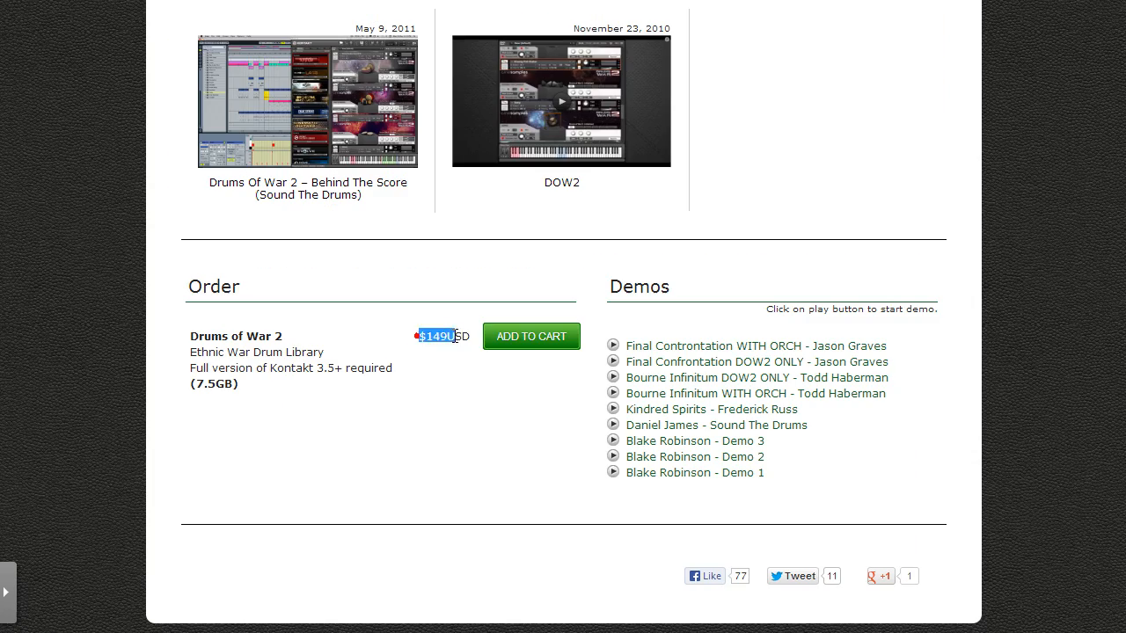
{"action": "left_click", "coordinate": [475, 361]}
{"action": "left_click", "coordinate": [432, 363]}
{"action": "scroll", "coordinate": [433, 370], "scroll_direction": "up", "scroll_amount": 2}
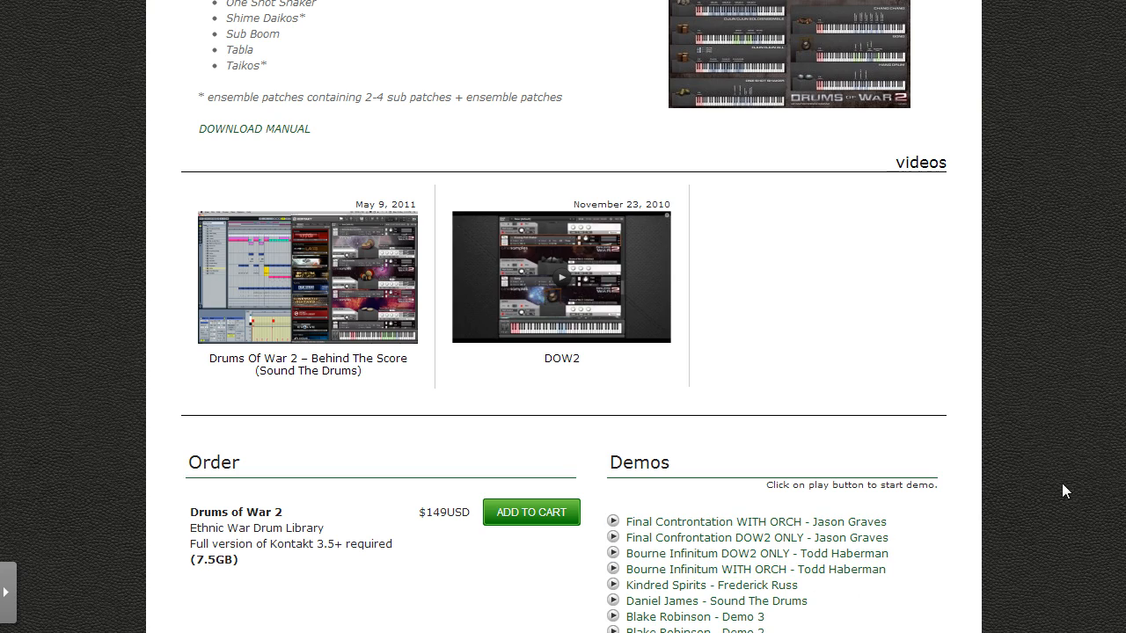
Review the Drums of War 2 library description, recording details and list of included patches
{"action": "scroll", "coordinate": [1017, 432], "scroll_direction": "up", "scroll_amount": 6}
{"action": "scroll", "coordinate": [949, 347], "scroll_direction": "down", "scroll_amount": 4}
{"action": "scroll", "coordinate": [948, 350], "scroll_direction": "up", "scroll_amount": 8}
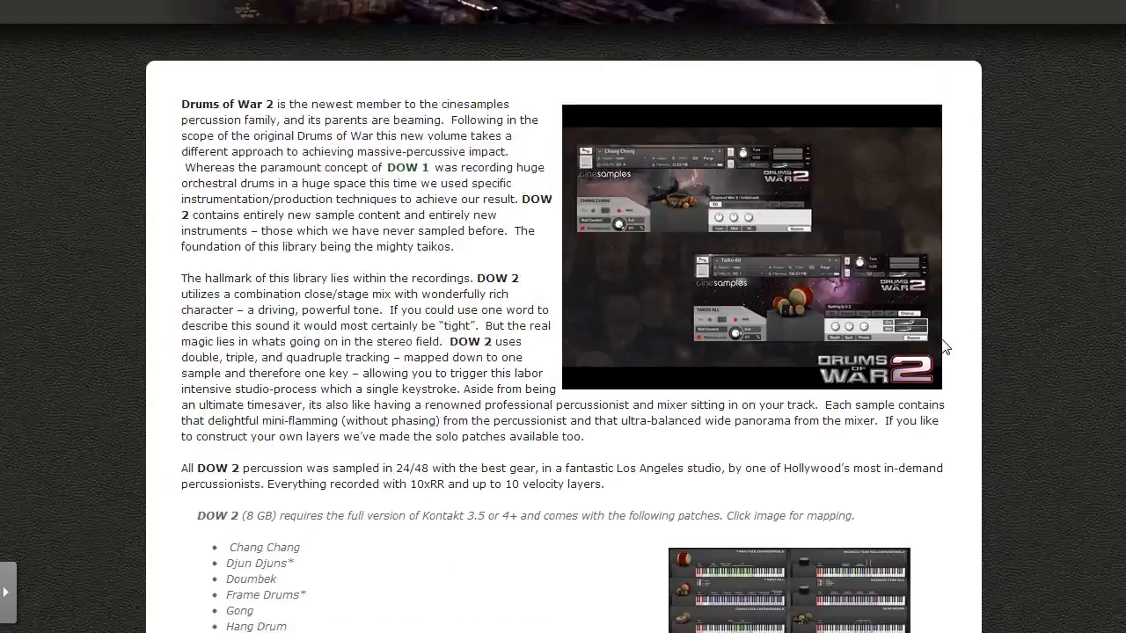
{"action": "scroll", "coordinate": [939, 344], "scroll_direction": "down", "scroll_amount": 6}
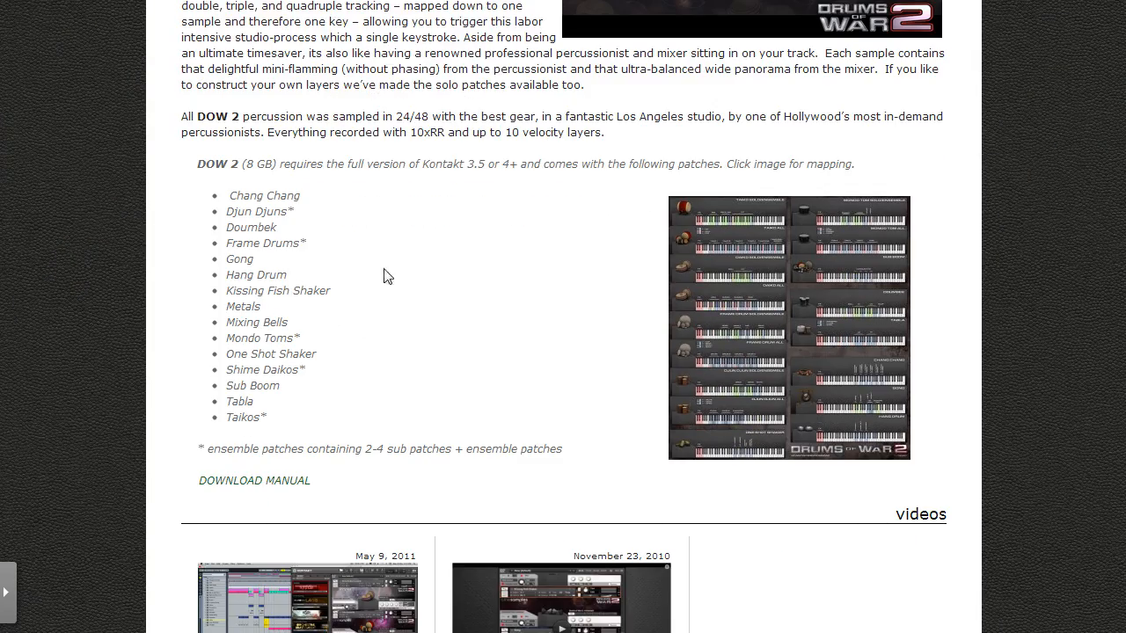
{"action": "scroll", "coordinate": [431, 259], "scroll_direction": "up", "scroll_amount": 1}
{"action": "scroll", "coordinate": [432, 257], "scroll_direction": "up", "scroll_amount": 2}
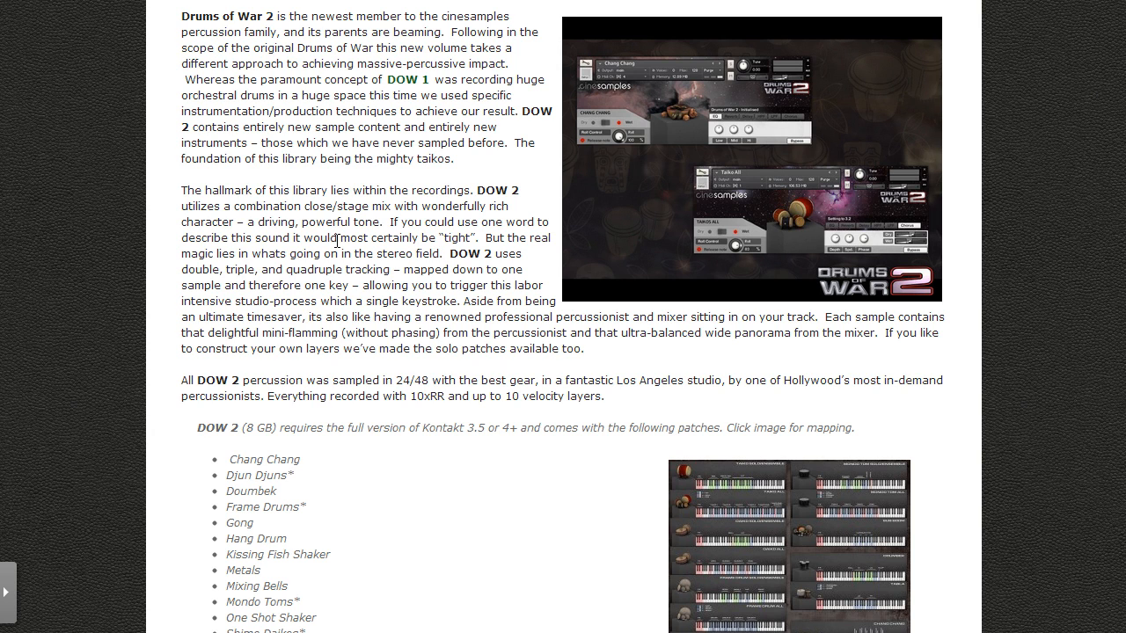
{"action": "scroll", "coordinate": [350, 240], "scroll_direction": "down", "scroll_amount": 2}
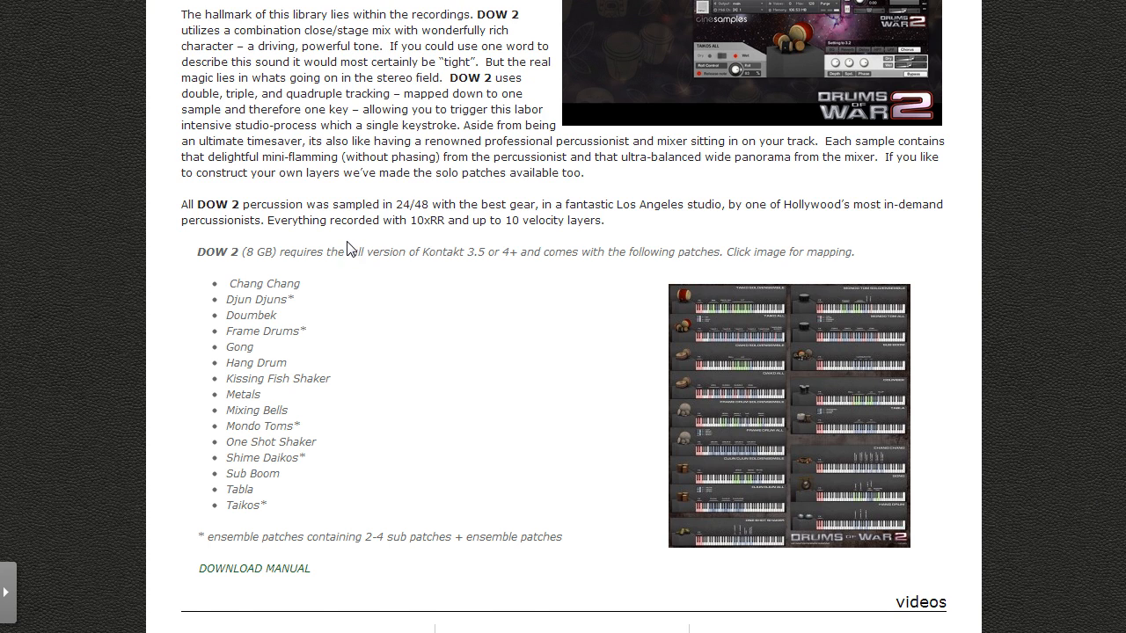
{"action": "scroll", "coordinate": [350, 246], "scroll_direction": "up", "scroll_amount": 6}
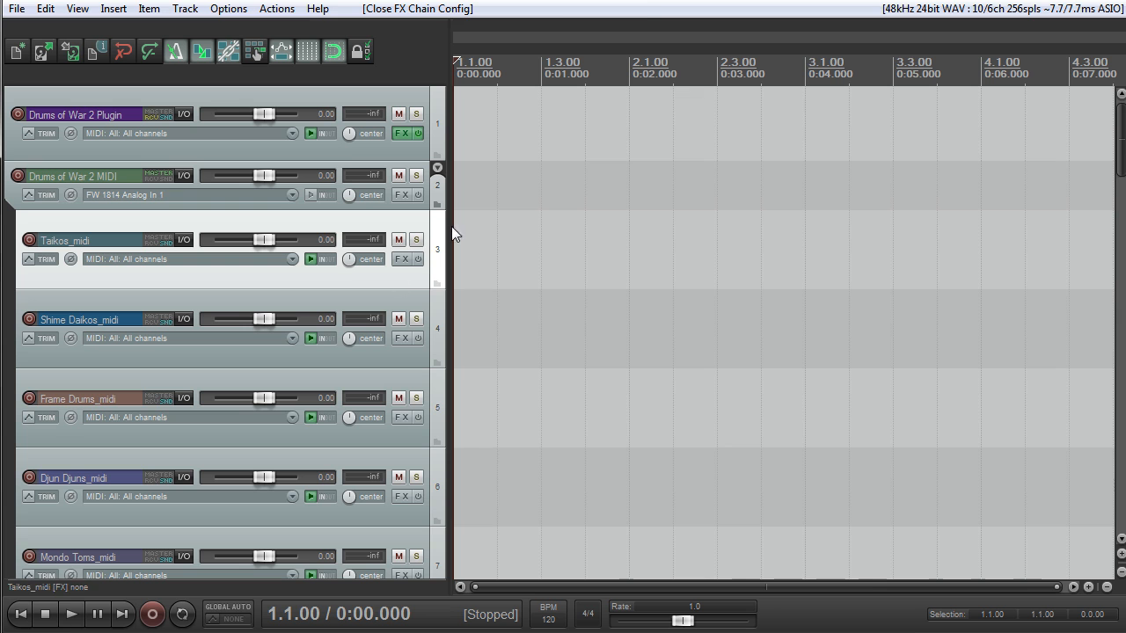
Switch to REAPER and open the effects chain of the Drums of War 2 Plugin track
{"action": "left_click", "coordinate": [401, 133]}
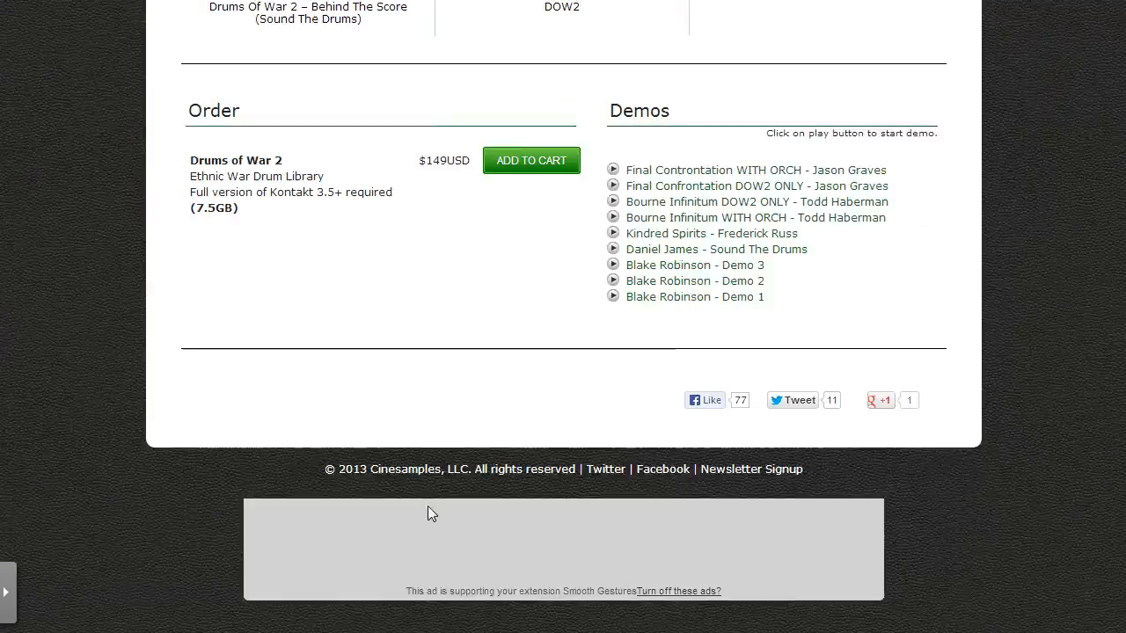
Check the required Kontakt version in the Order section of the Drums of War 2 web page
{"action": "scroll", "coordinate": [428, 506], "scroll_direction": "up", "scroll_amount": 2}
{"action": "left_click_drag", "start_coordinate": [190, 368], "coordinate": [339, 364]}
{"action": "left_click", "coordinate": [365, 387]}
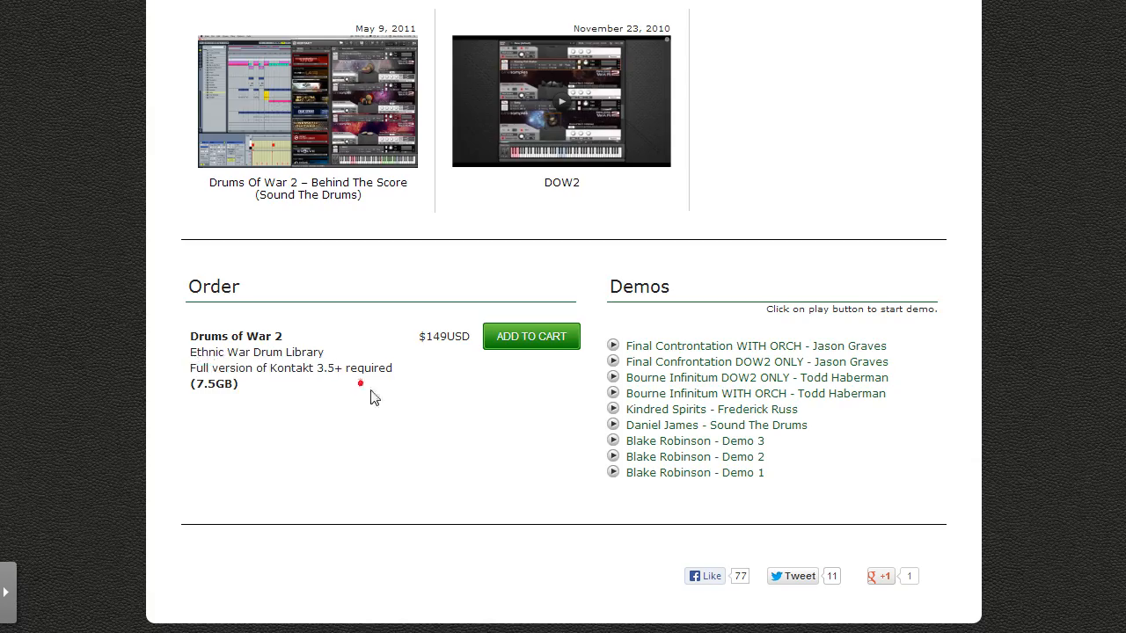
{"action": "scroll", "coordinate": [566, 489], "scroll_direction": "up", "scroll_amount": 13}
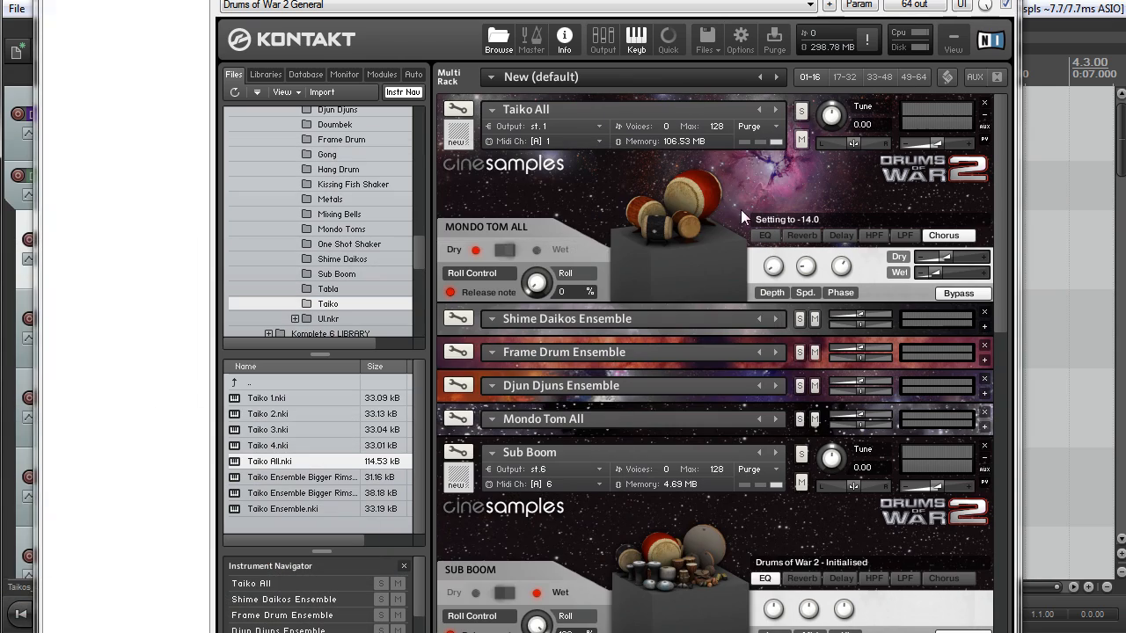
Look through the drum instruments loaded in the Kontakt multi rack and reposition the plugin window
{"action": "scroll", "coordinate": [997, 303], "scroll_direction": "down", "scroll_amount": 5}
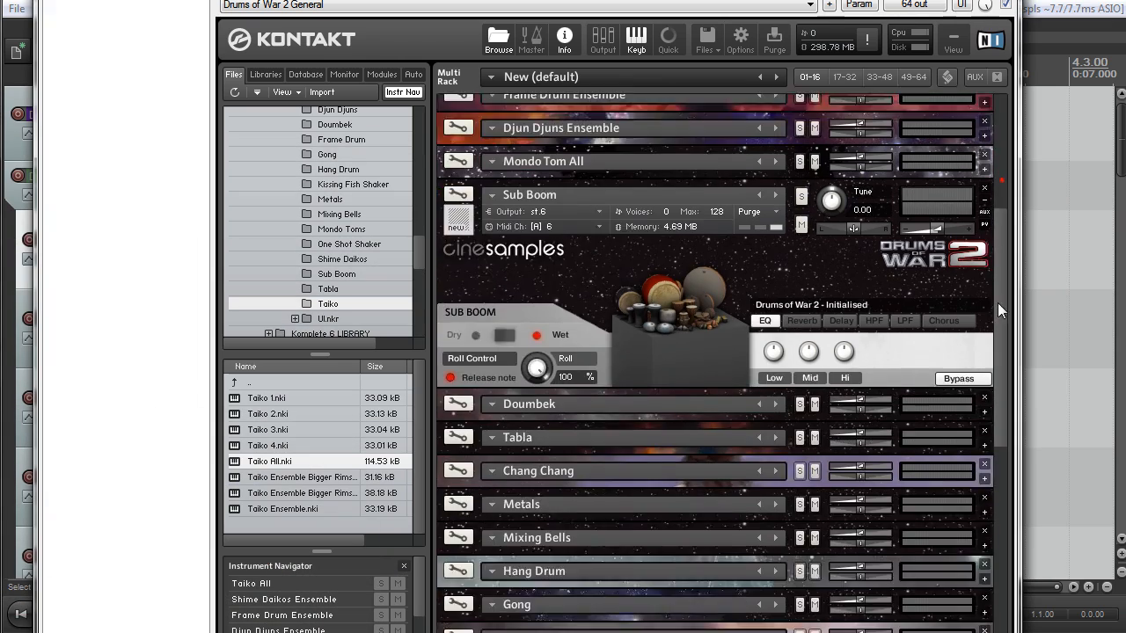
{"action": "scroll", "coordinate": [986, 317], "scroll_direction": "up", "scroll_amount": 5}
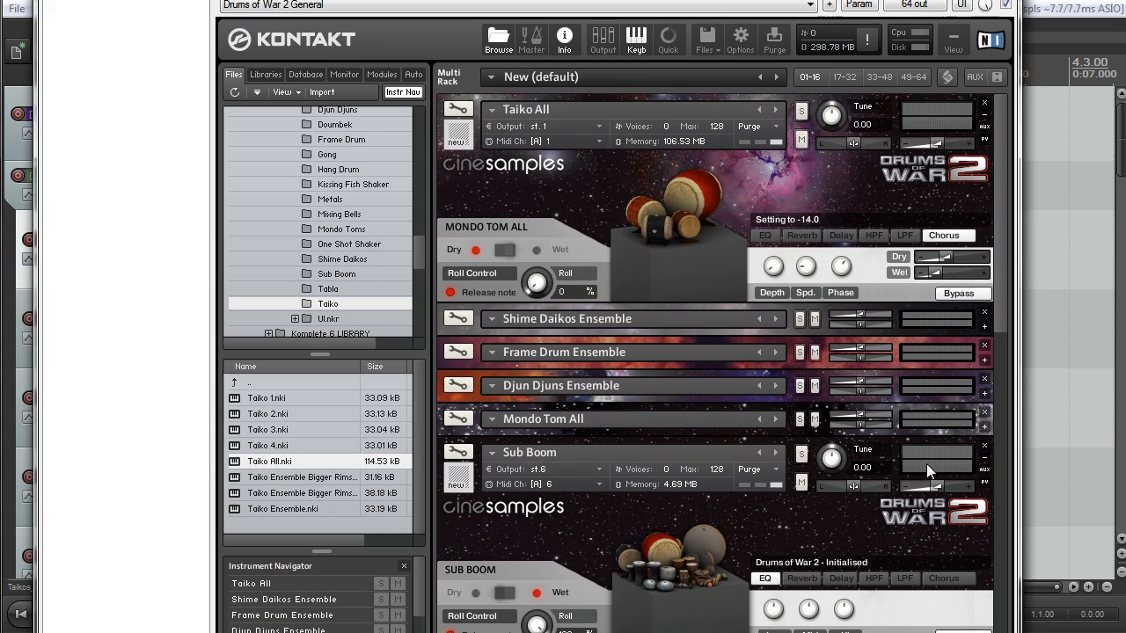
{"action": "left_click_drag", "start_coordinate": [212, 132], "coordinate": [188, 163]}
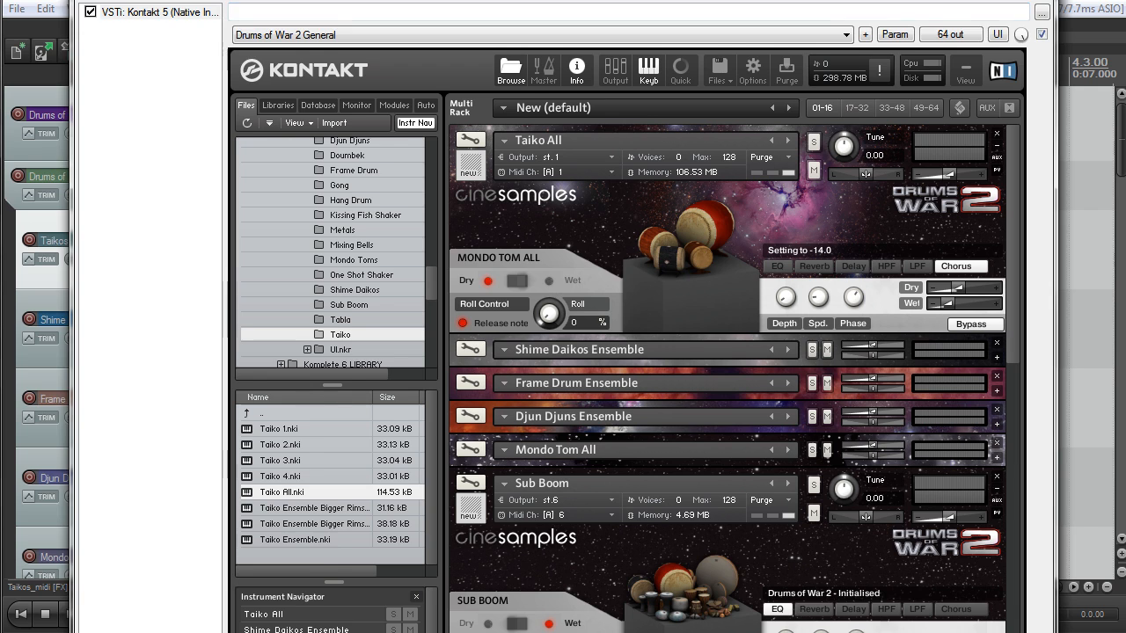
{"action": "mouse_move", "coordinate": [650, 0]}
{"action": "left_mouse_down"}
{"action": "mouse_move", "coordinate": [631, 0]}
{"action": "mouse_move", "coordinate": [645, 4]}
{"action": "left_mouse_up"}
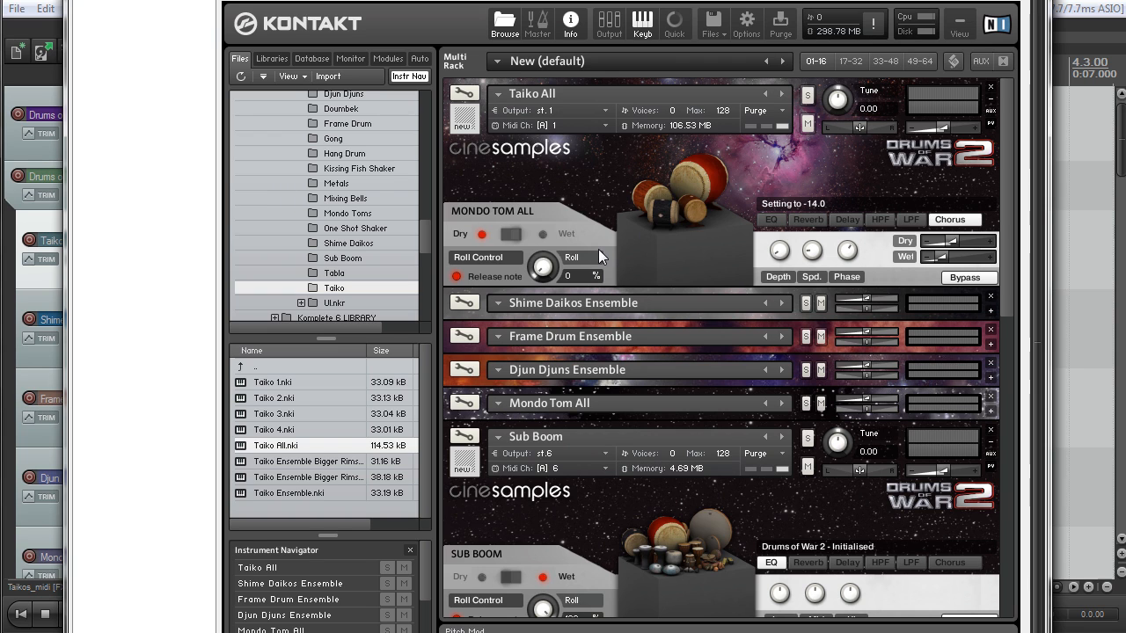
Switch the Taiko All instrument from Dry to Wet and audition several of its notes on Kontakt's virtual keyboard
{"action": "left_click", "coordinate": [512, 234]}
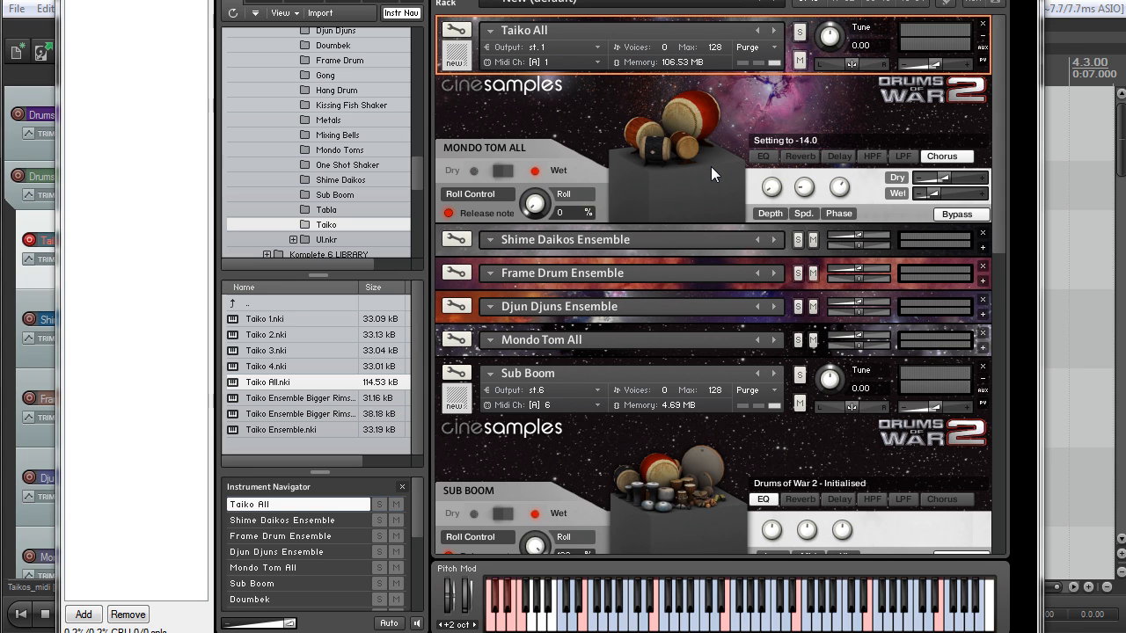
{"action": "left_click", "coordinate": [567, 624]}
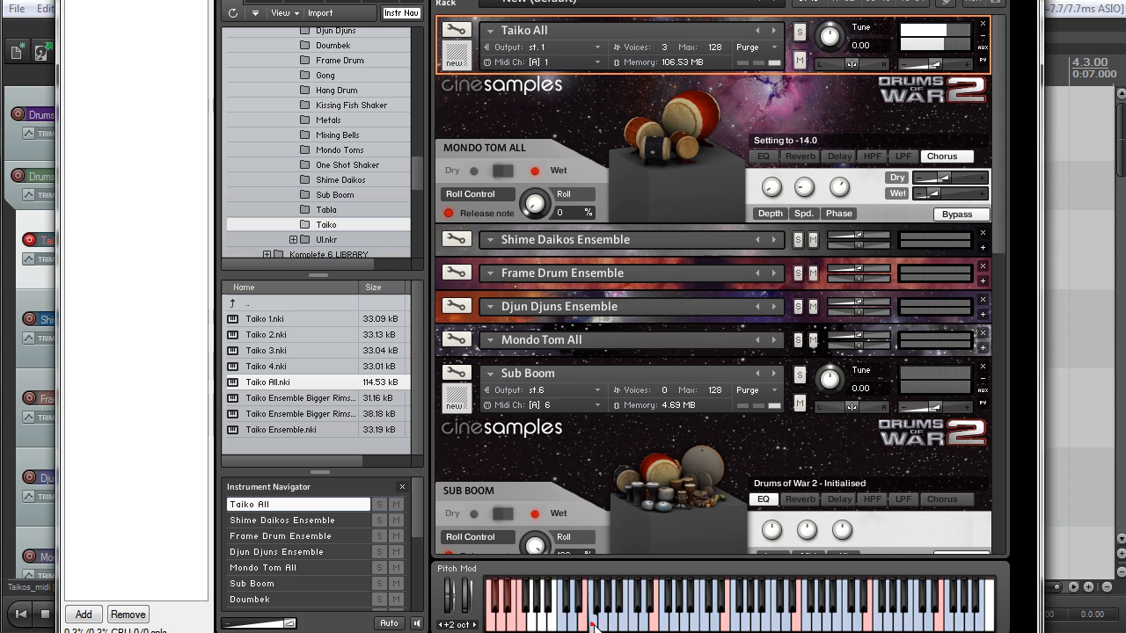
{"action": "left_click", "coordinate": [614, 625]}
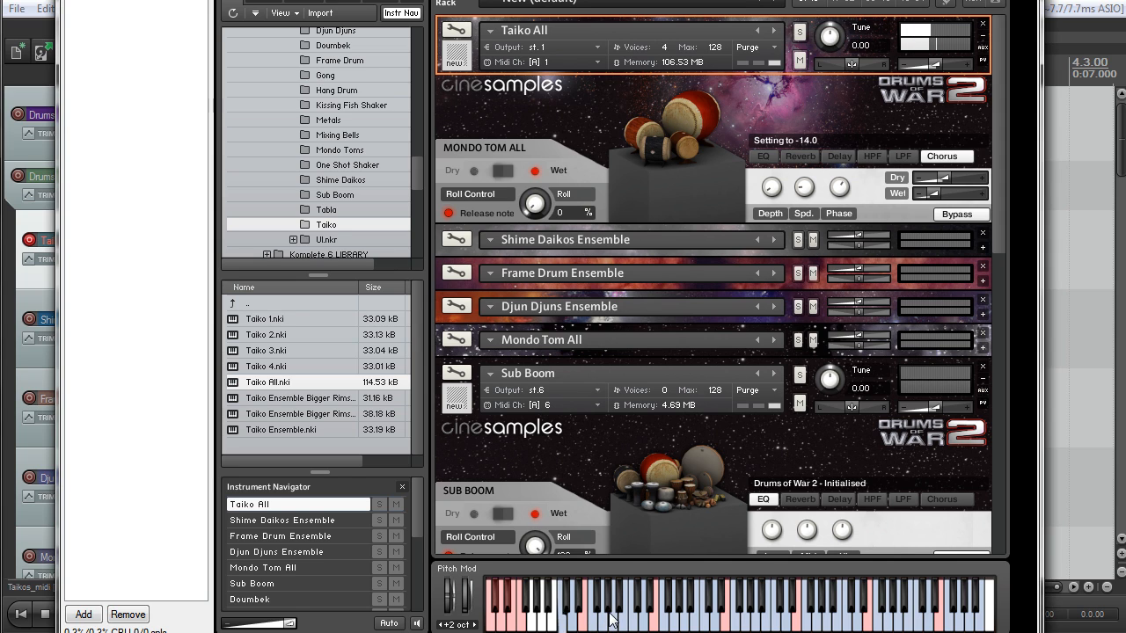
{"action": "left_click", "coordinate": [620, 619]}
{"action": "left_click", "coordinate": [621, 618]}
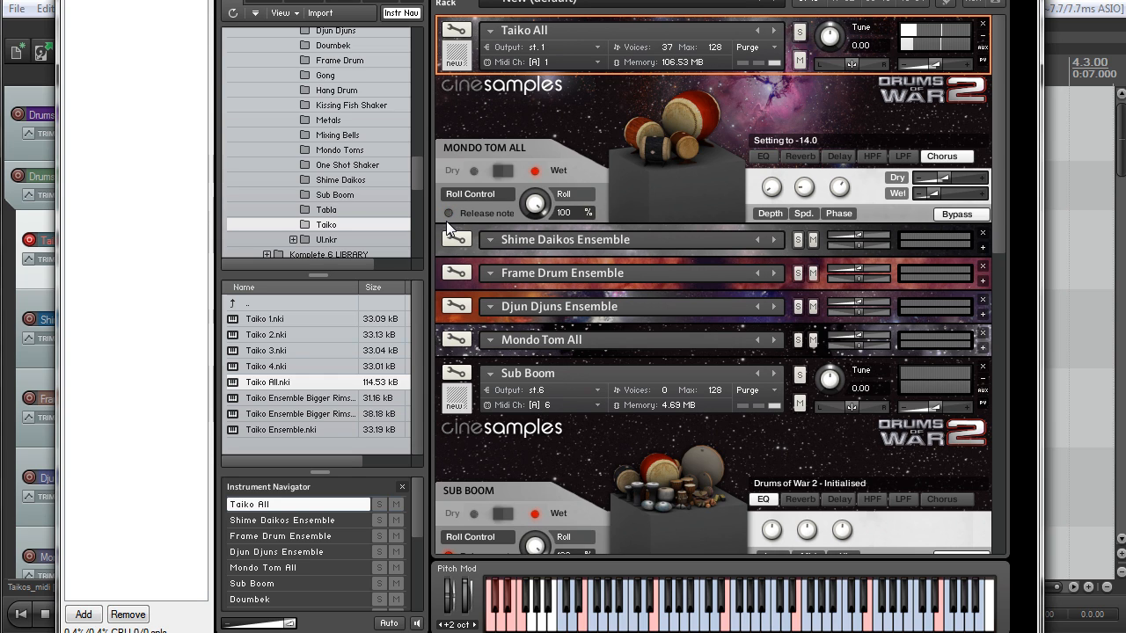
Turn on Release note for the Taiko All instrument and try its Dry/Wet switch
{"action": "left_click", "coordinate": [449, 213]}
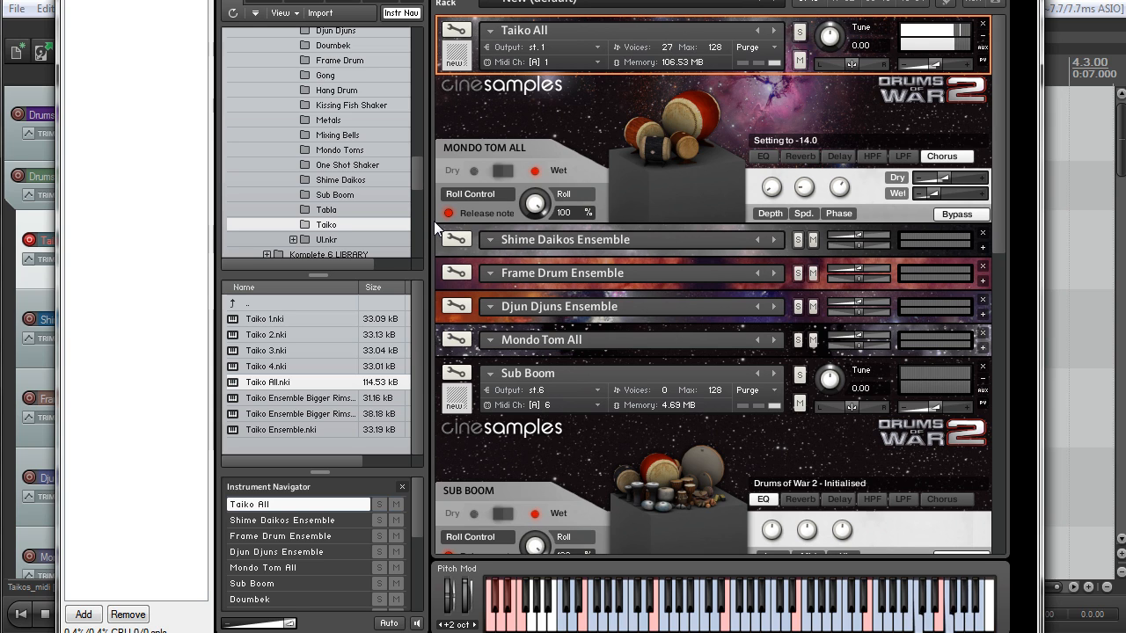
{"action": "left_click", "coordinate": [498, 170]}
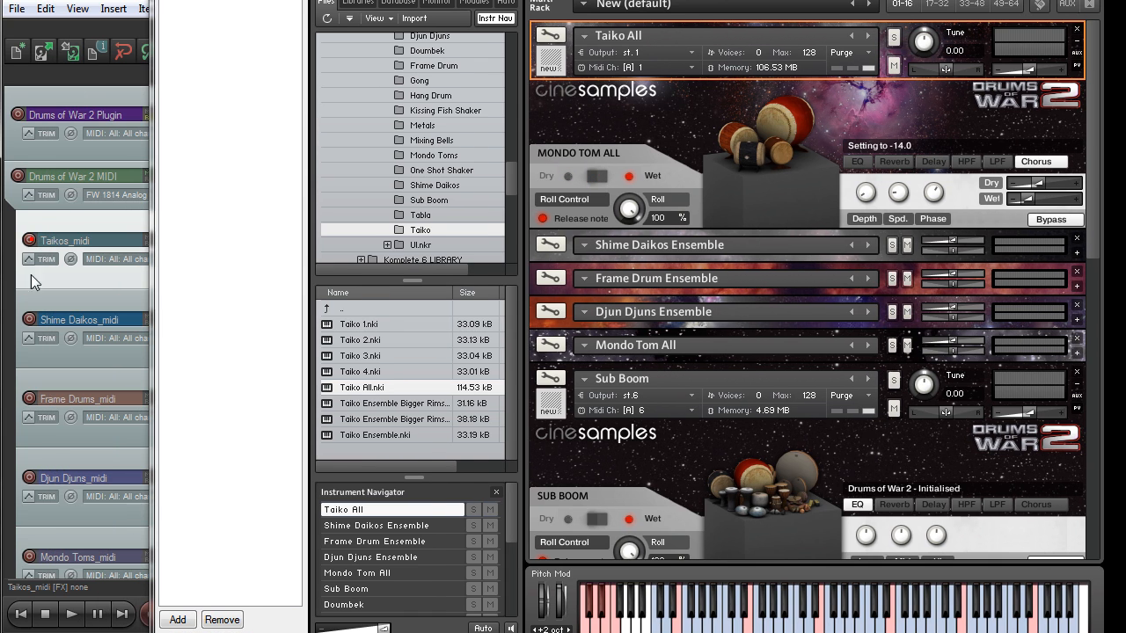
Record-arm the Shime Daikos_midi track and expand the Shime Daikos Ensemble instrument in the Kontakt rack
{"action": "left_click", "coordinate": [32, 325]}
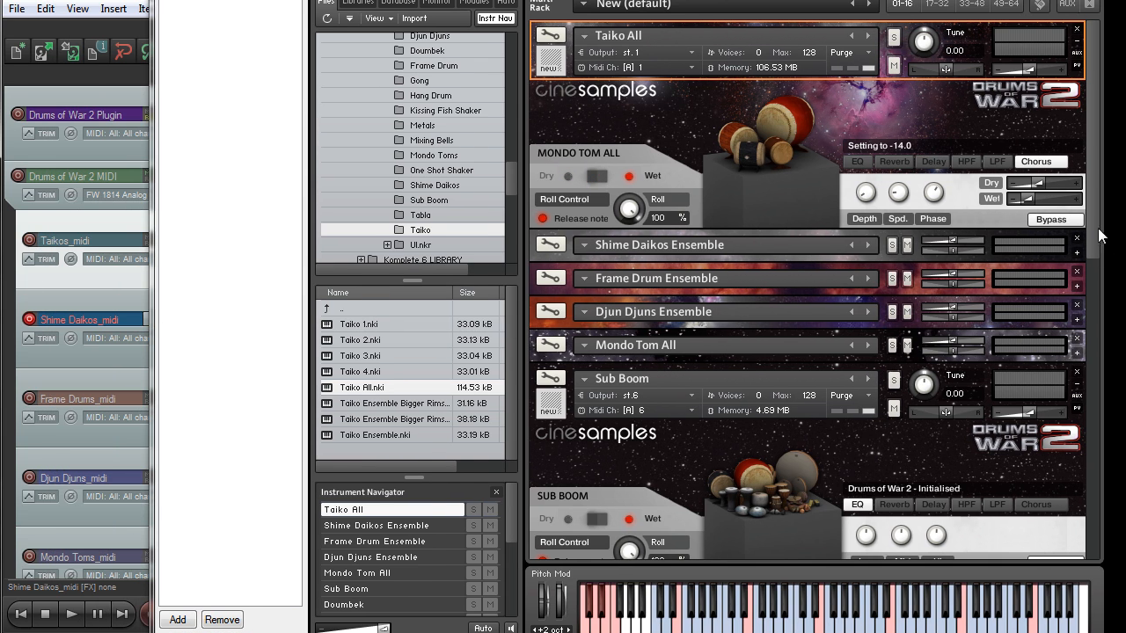
{"action": "left_click_drag", "start_coordinate": [1090, 228], "coordinate": [1091, 274]}
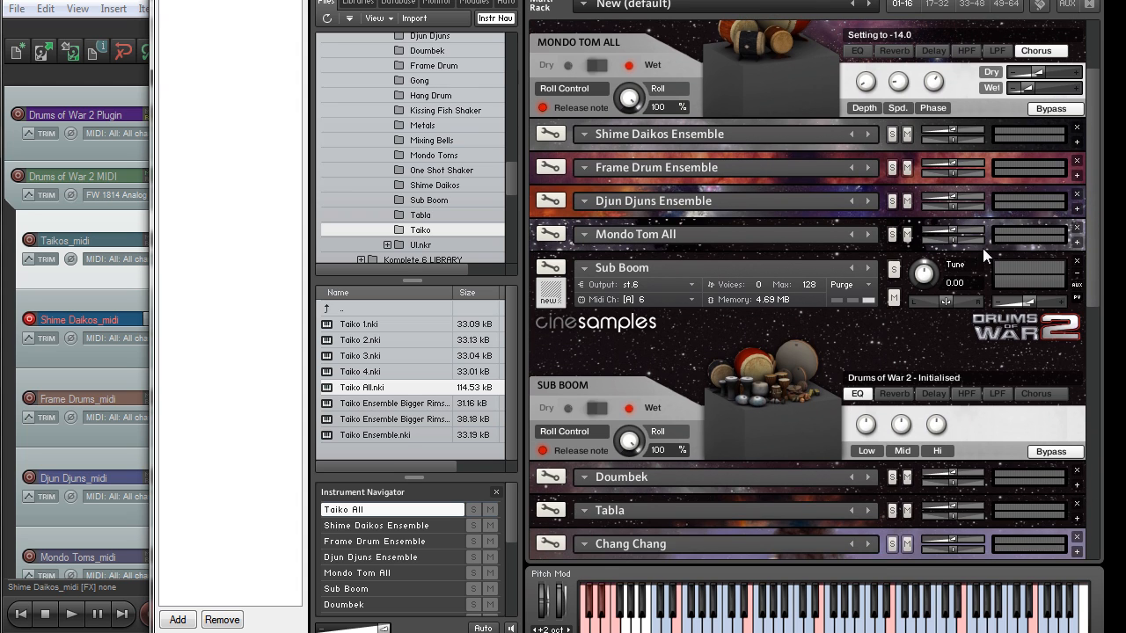
{"action": "left_click", "coordinate": [1077, 145]}
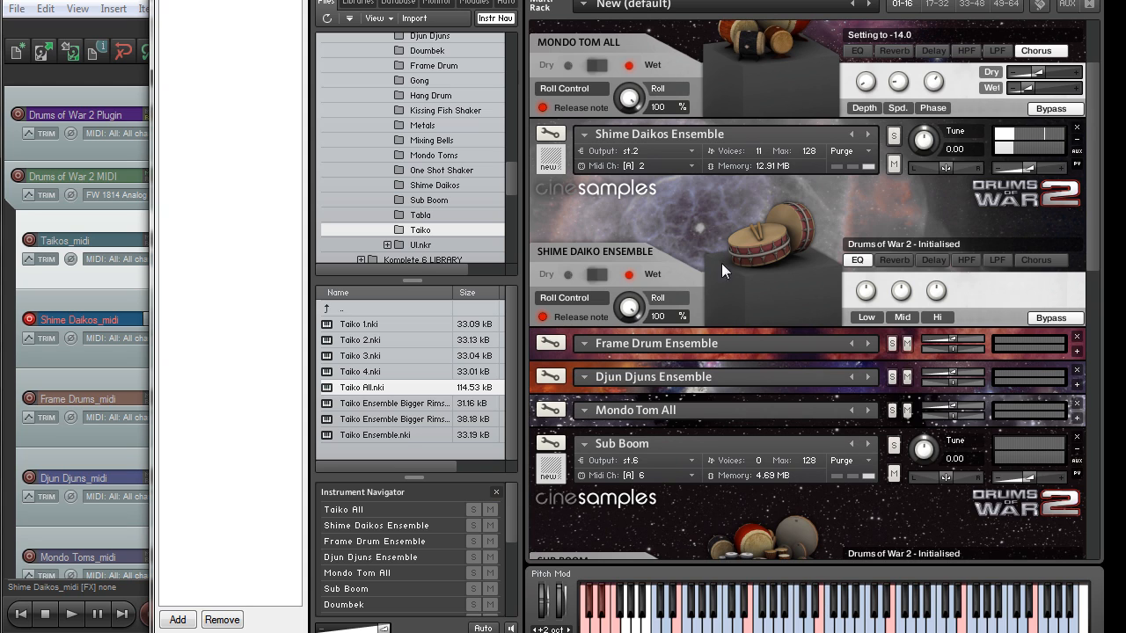
Load Daikos All .nki from the Shime Daikos folder in place of the ensemble patch, resolving missing samples with a database search
{"action": "left_click", "coordinate": [434, 186]}
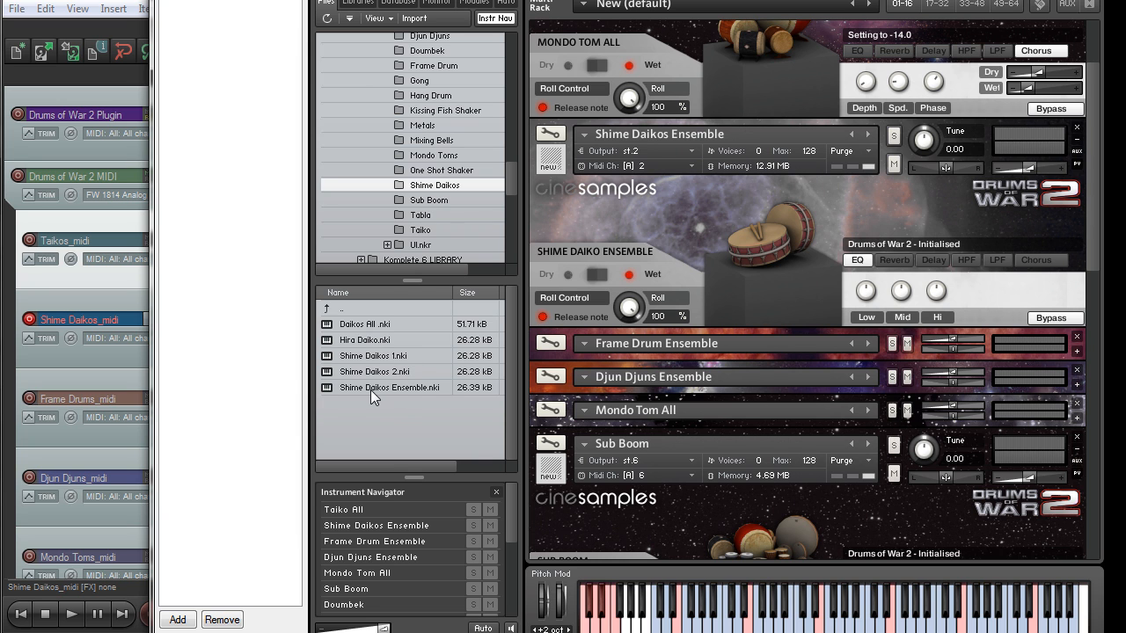
{"action": "double_click", "coordinate": [365, 324]}
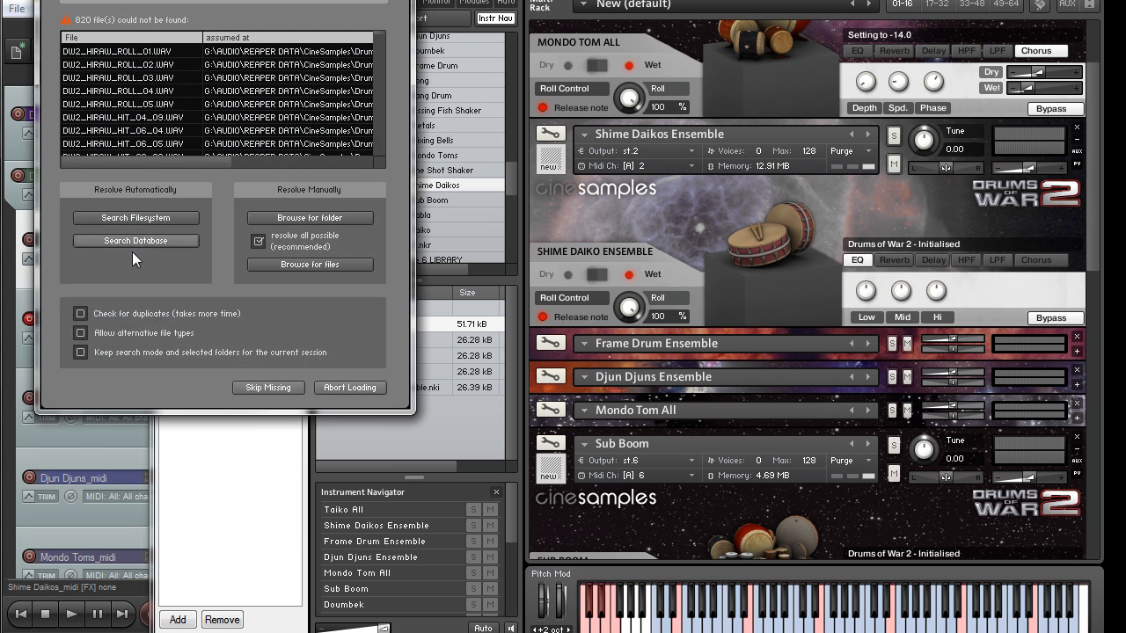
{"action": "left_click", "coordinate": [133, 247]}
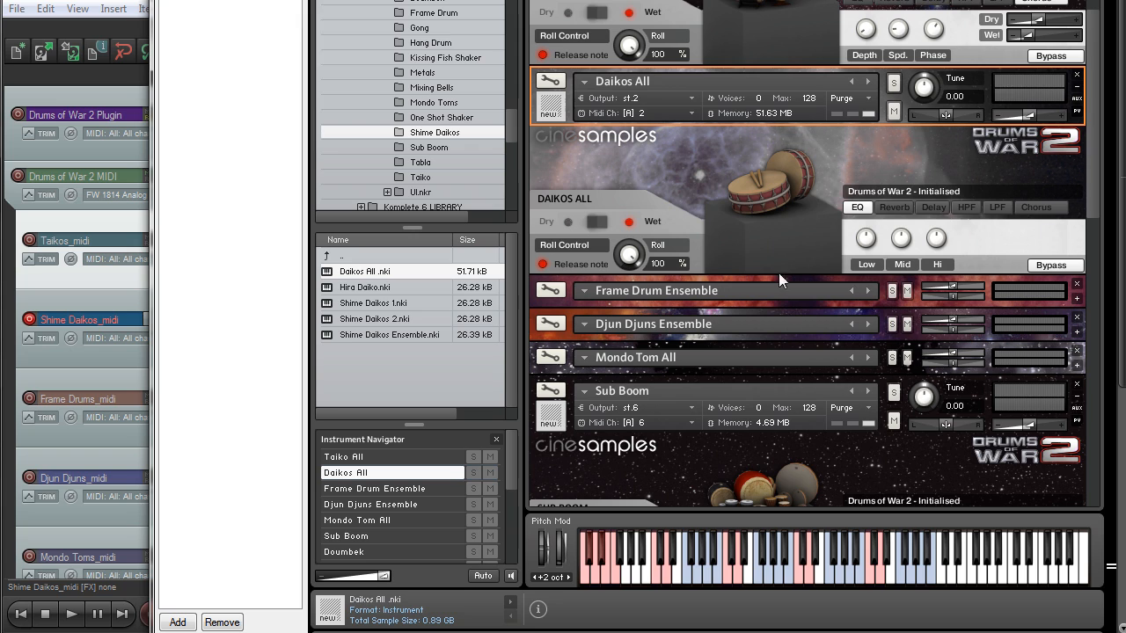
Show the Reverb effect settings of the Daikos All instrument and compare its Dry and Wet sounds
{"action": "left_click", "coordinate": [895, 208]}
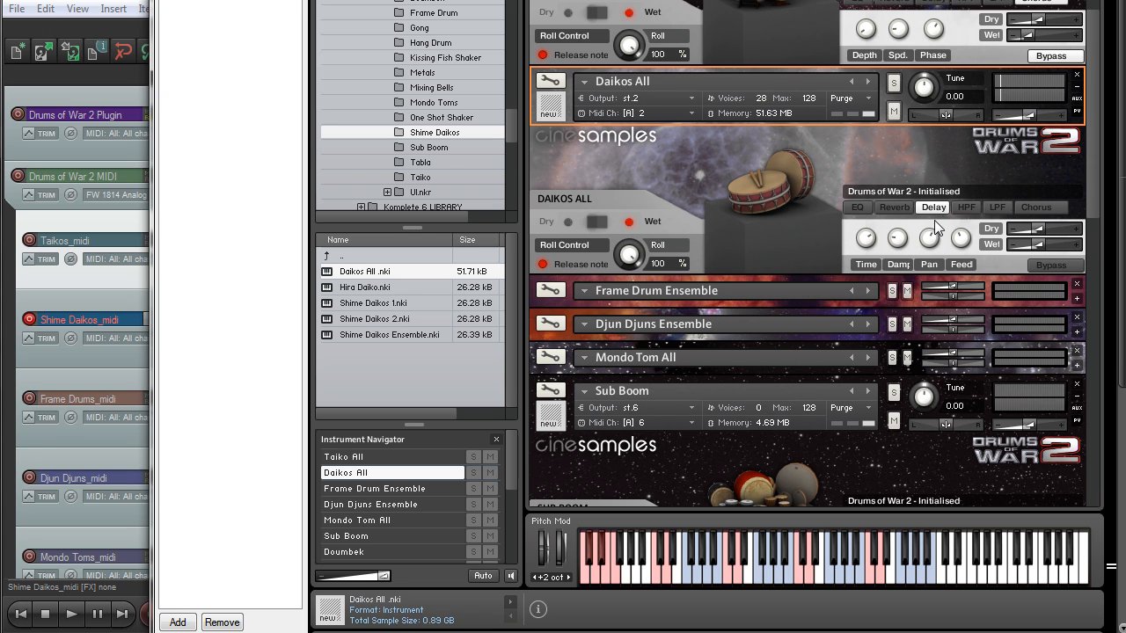
{"action": "left_click", "coordinate": [898, 208]}
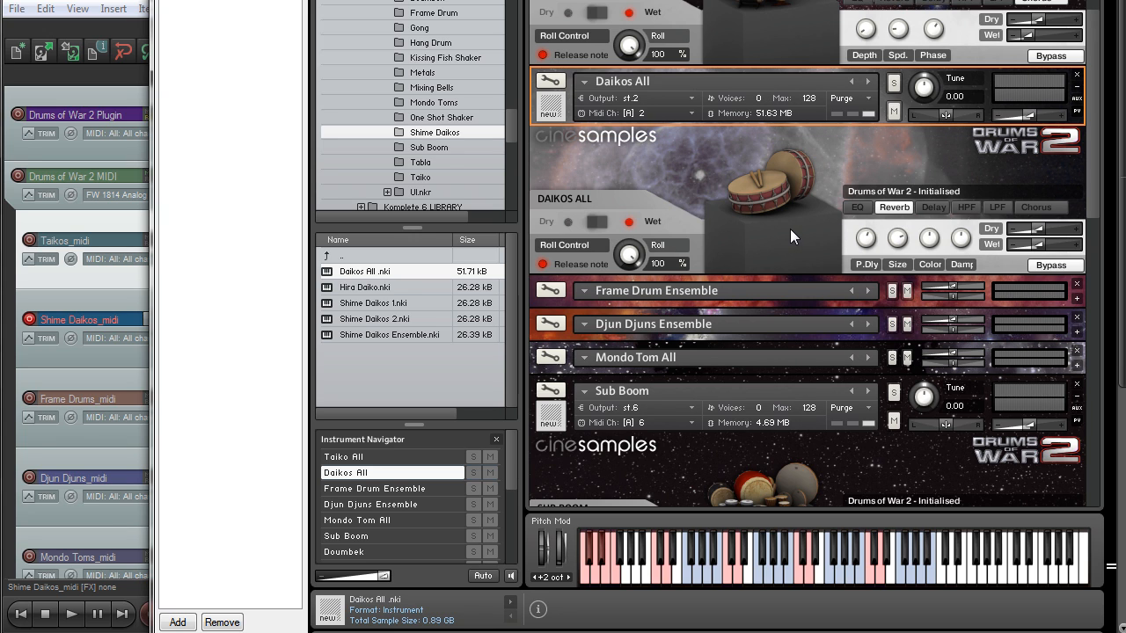
{"action": "left_click", "coordinate": [596, 222]}
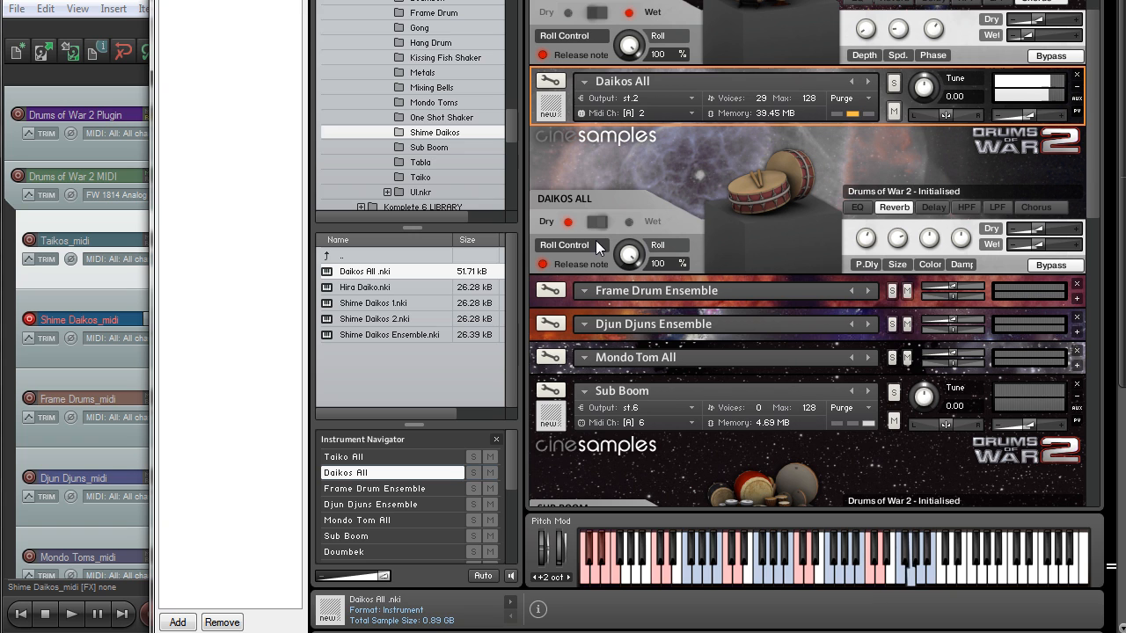
{"action": "left_click", "coordinate": [607, 221]}
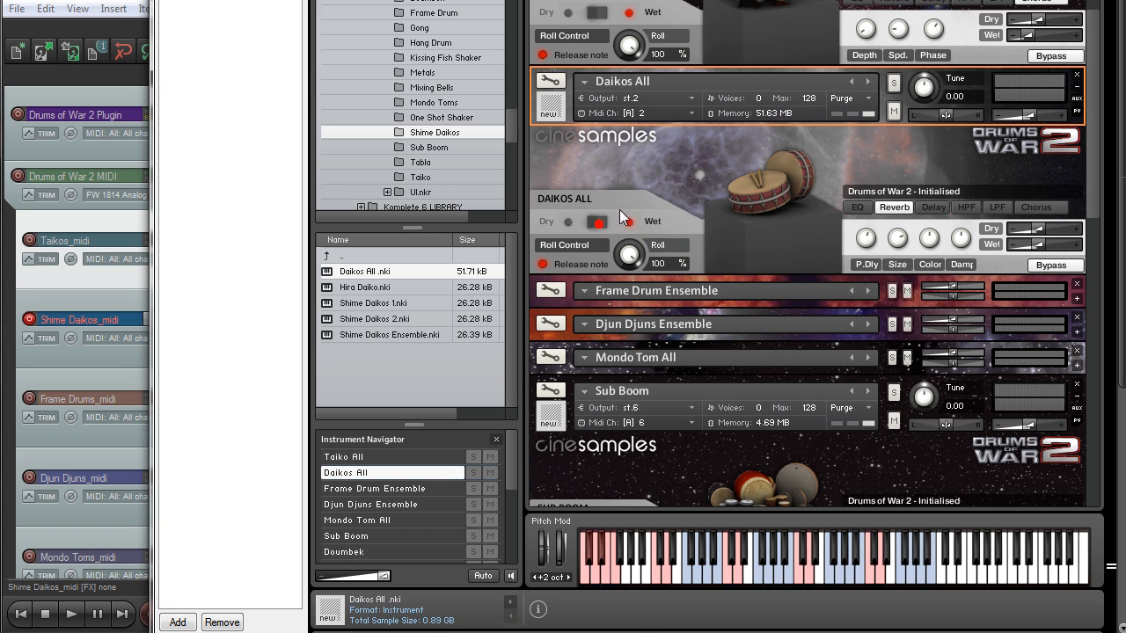
Record-arm the Frame Drums_midi track and audition the low green keys of the Frame Drum Ensemble
{"action": "left_click_drag", "start_coordinate": [1092, 102], "coordinate": [1094, 169]}
{"action": "left_click", "coordinate": [19, 393]}
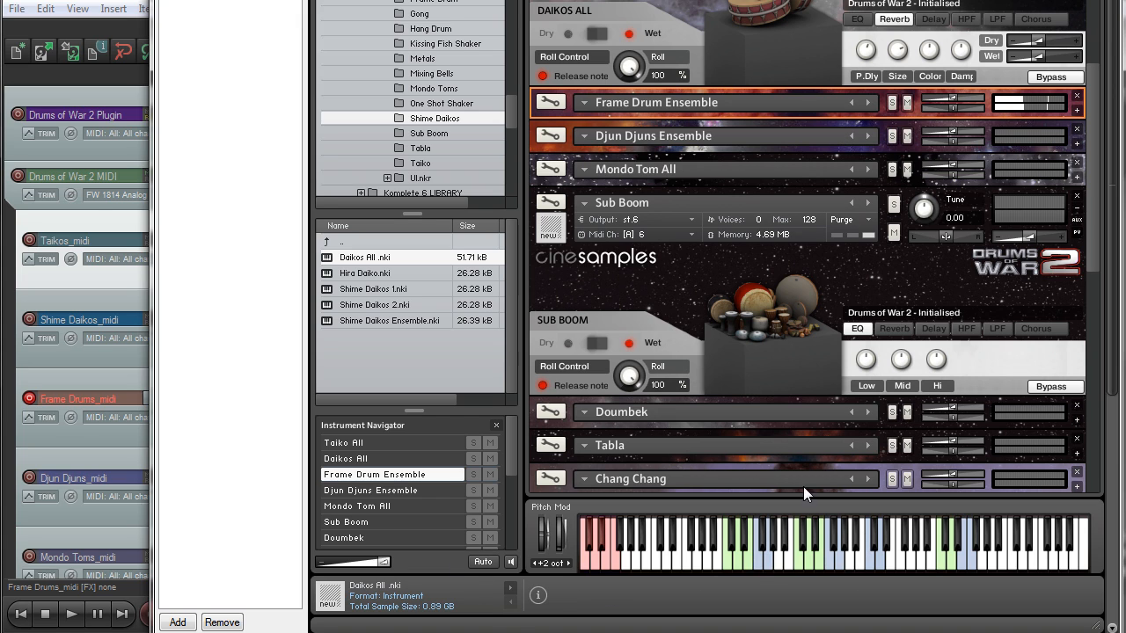
{"action": "left_click", "coordinate": [728, 561]}
{"action": "left_click", "coordinate": [731, 562]}
{"action": "left_click", "coordinate": [739, 566]}
{"action": "left_click", "coordinate": [744, 561]}
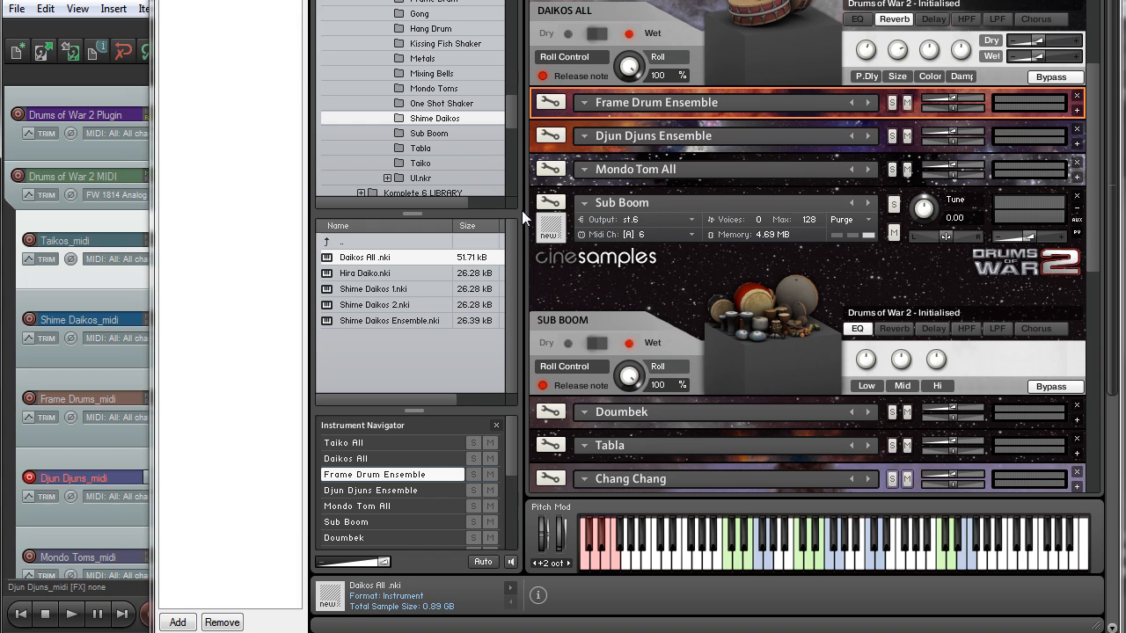
Expand the Djun Djuns Ensemble instrument in the rack and audition one of its blue keys
{"action": "left_click", "coordinate": [587, 140]}
{"action": "left_click", "coordinate": [844, 563]}
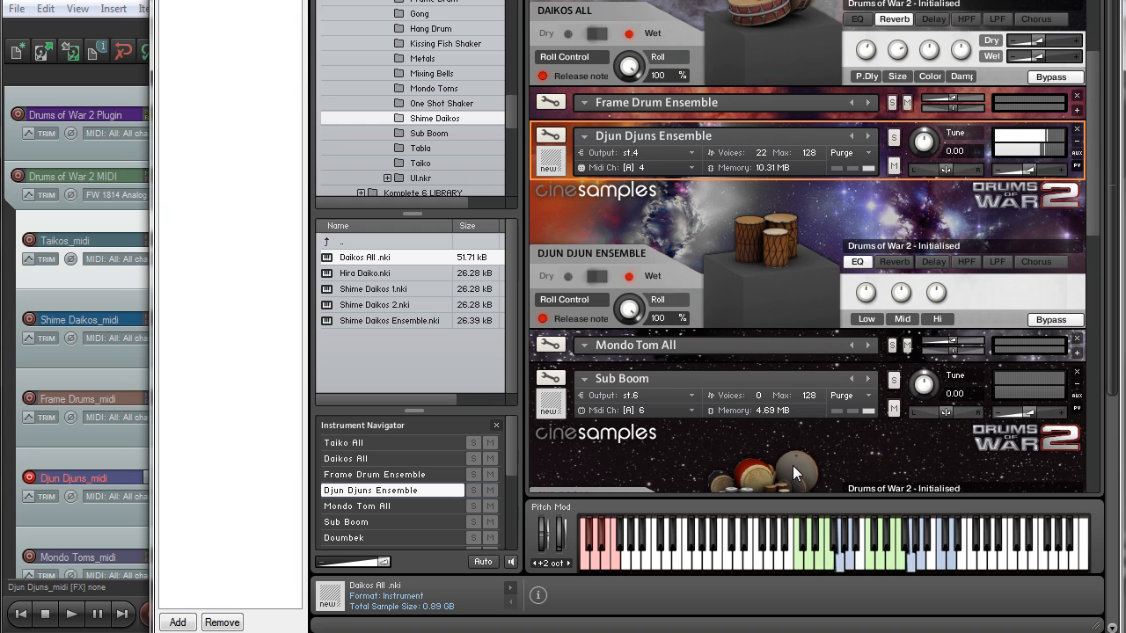
Record-arm the Mondo Toms_midi track and expand the Mondo Tom All instrument in the rack to audition it
{"action": "scroll", "coordinate": [23, 477], "scroll_direction": "down", "scroll_amount": 3}
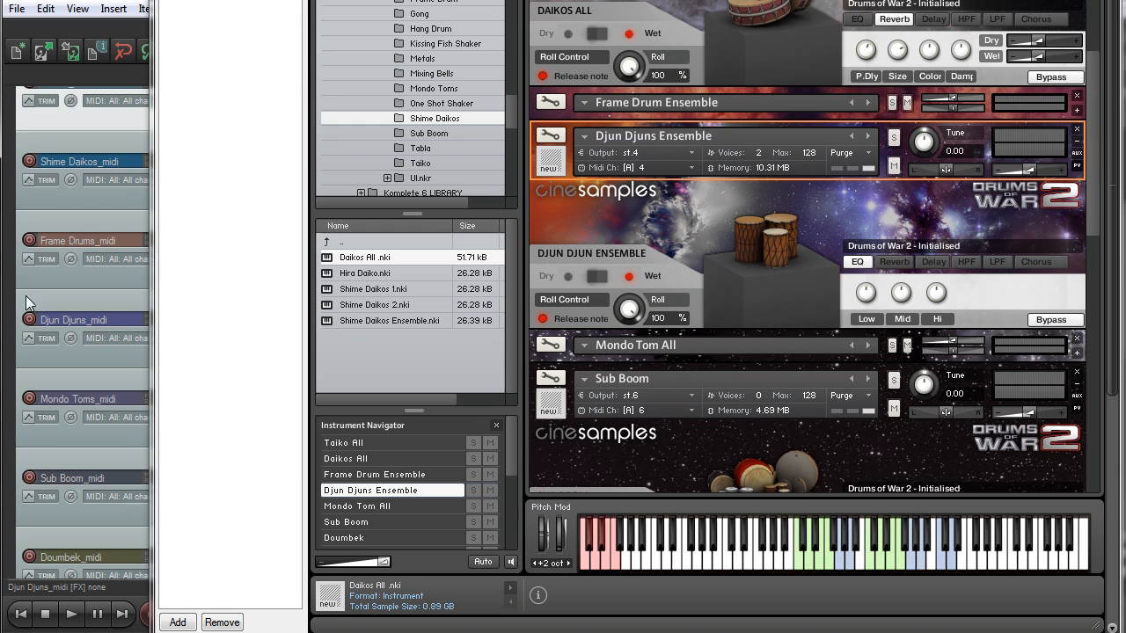
{"action": "left_click", "coordinate": [33, 403]}
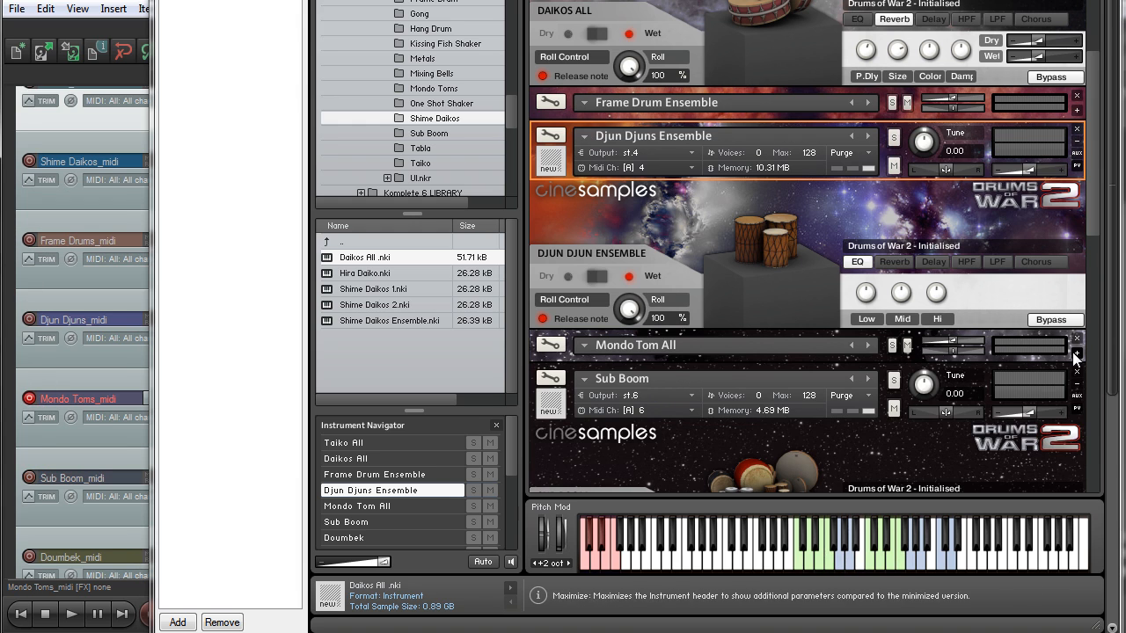
{"action": "left_click", "coordinate": [1077, 353]}
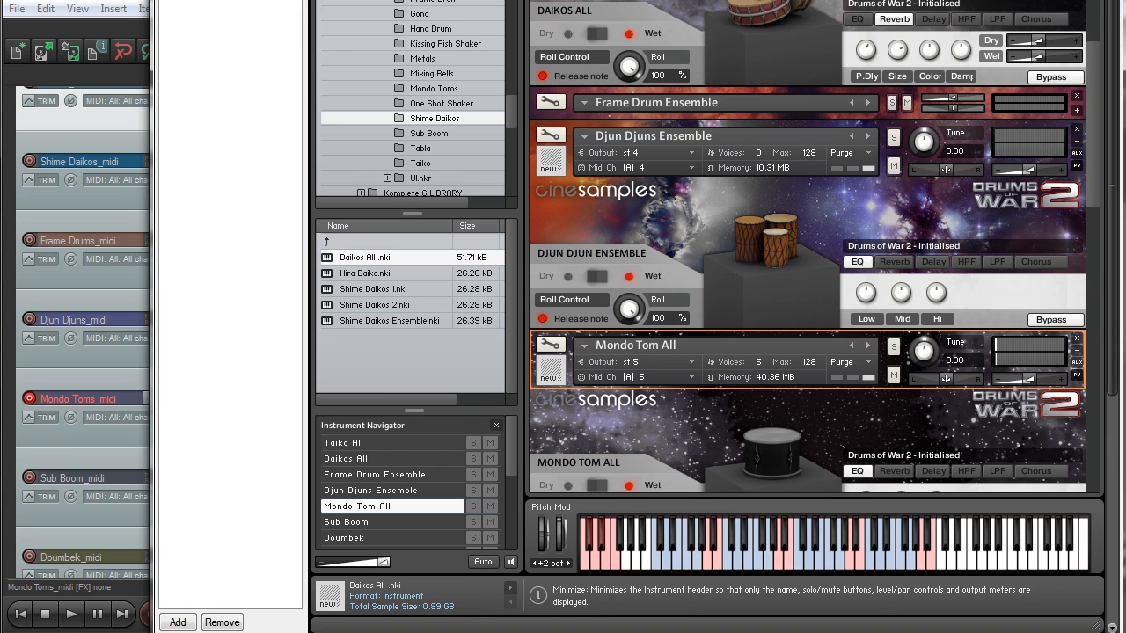
Record-arm Sub Boom_midi in place of Mondo Toms_midi and audition the lowest blue keys of the Sub Boom instrument
{"action": "left_click_drag", "start_coordinate": [1113, 315], "coordinate": [1106, 467]}
{"action": "left_click_drag", "start_coordinate": [1113, 348], "coordinate": [1111, 212]}
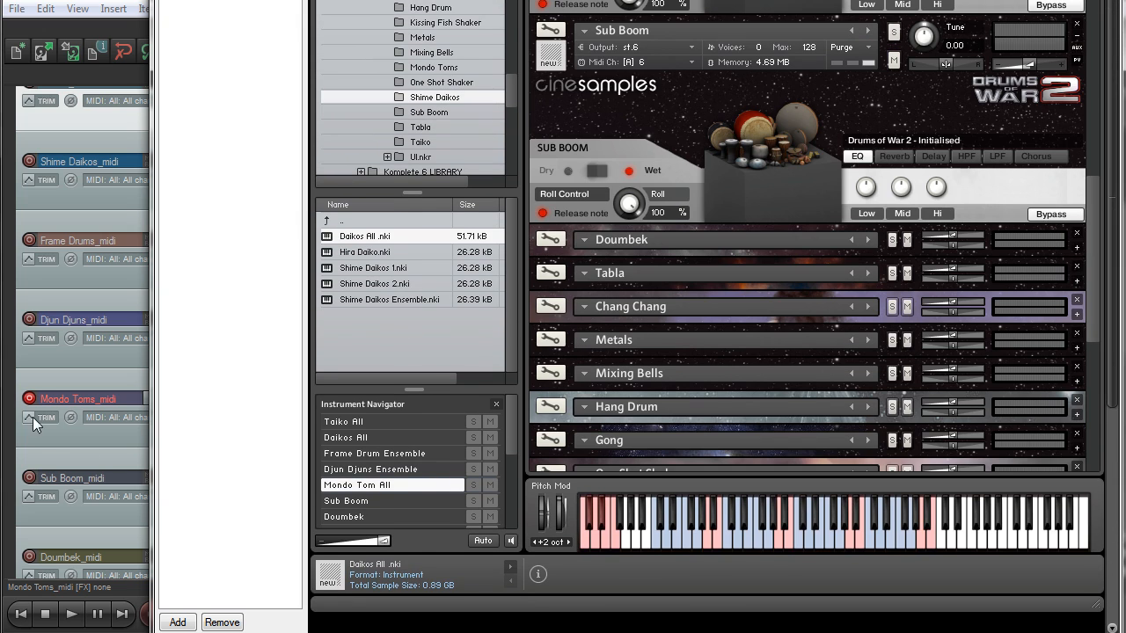
{"action": "left_click", "coordinate": [30, 400]}
{"action": "left_click", "coordinate": [30, 479]}
{"action": "left_click", "coordinate": [801, 542]}
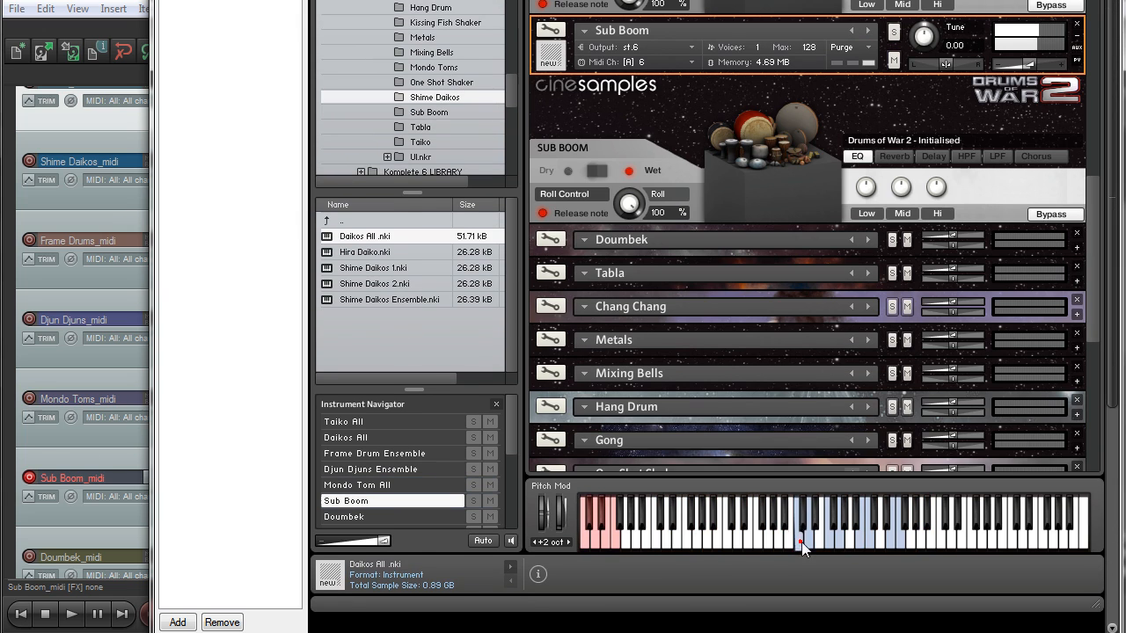
{"action": "left_click", "coordinate": [810, 542]}
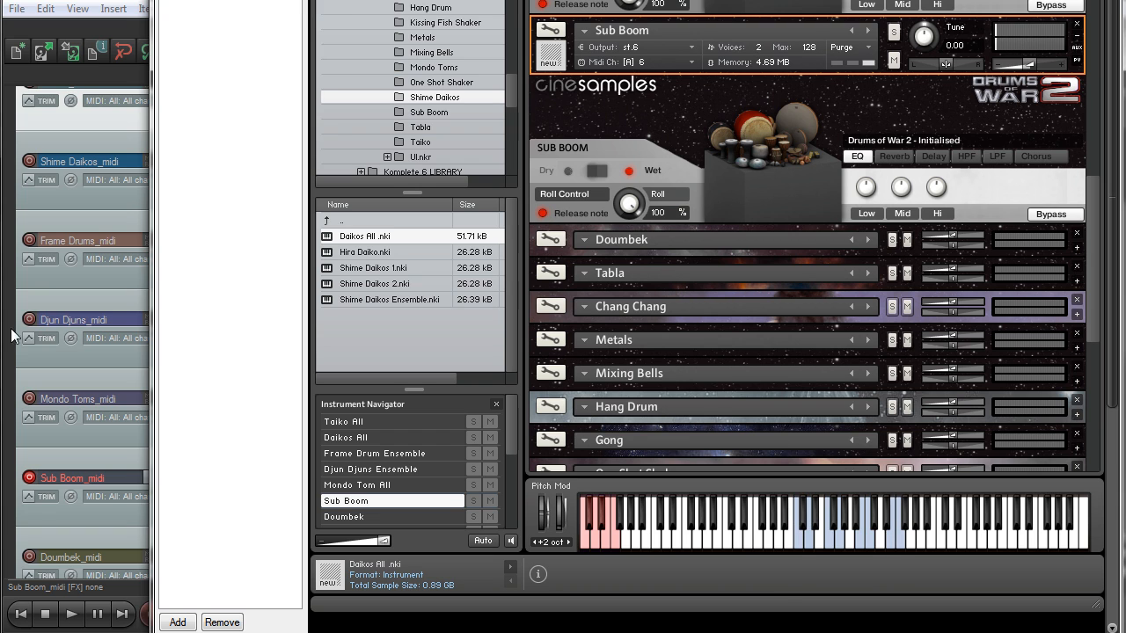
Record-arm Doumbek_midi in place of Sub Boom_midi and select Doumbek.nki in the library's Doumbek folder
{"action": "left_click", "coordinate": [29, 478]}
{"action": "scroll", "coordinate": [28, 476], "scroll_direction": "down", "scroll_amount": 3}
{"action": "scroll", "coordinate": [24, 473], "scroll_direction": "up", "scroll_amount": 1}
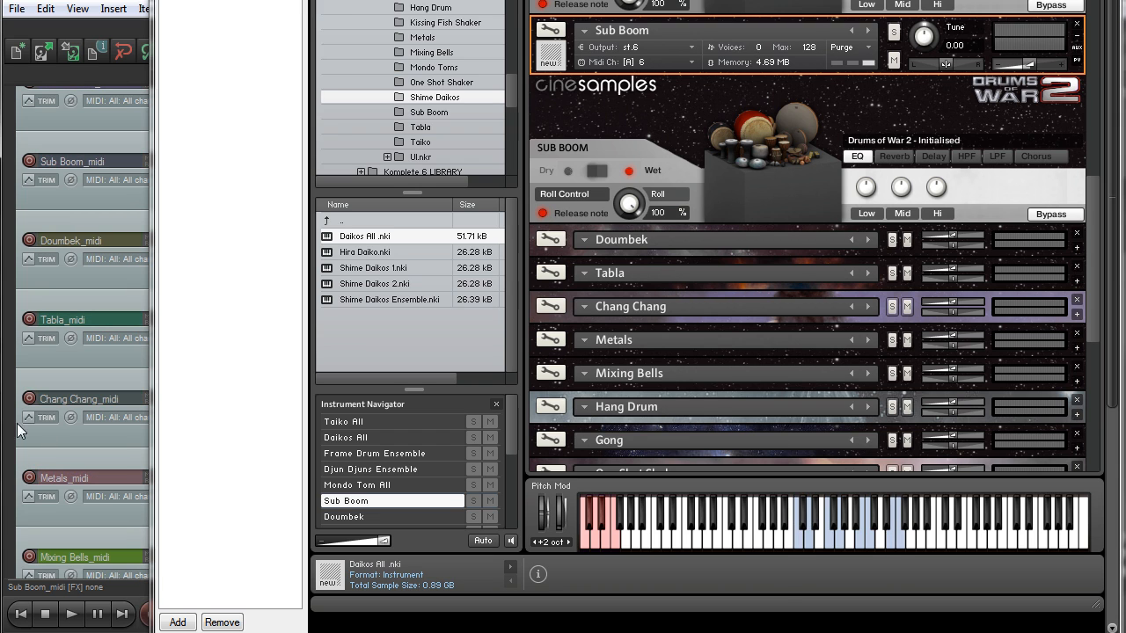
{"action": "left_click", "coordinate": [29, 240]}
{"action": "left_click_drag", "start_coordinate": [1093, 202], "coordinate": [1096, 221]}
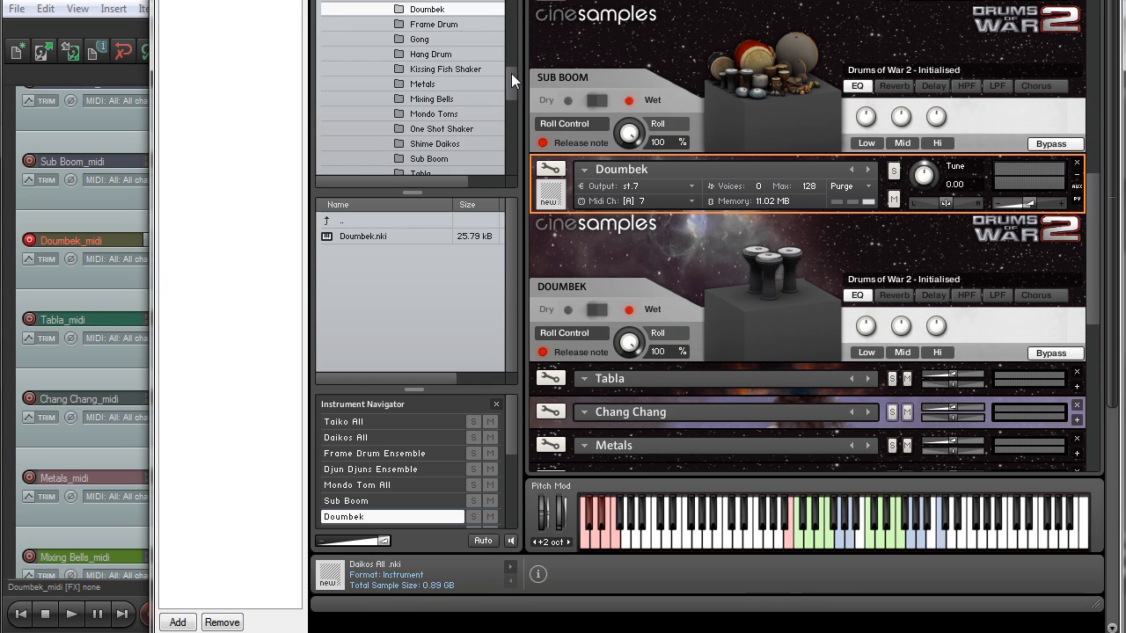
{"action": "left_click_drag", "start_coordinate": [512, 73], "coordinate": [506, 69]}
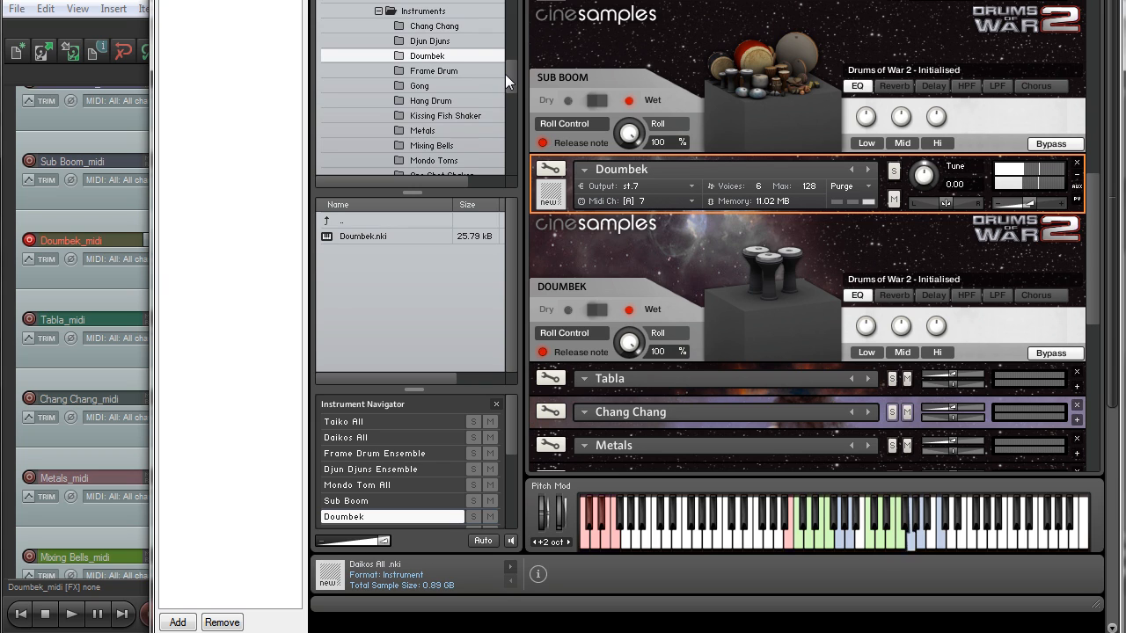
{"action": "left_click", "coordinate": [370, 236]}
Expand the Tabla instrument in the rack and audition its low blue keys
{"action": "left_click", "coordinate": [1076, 387]}
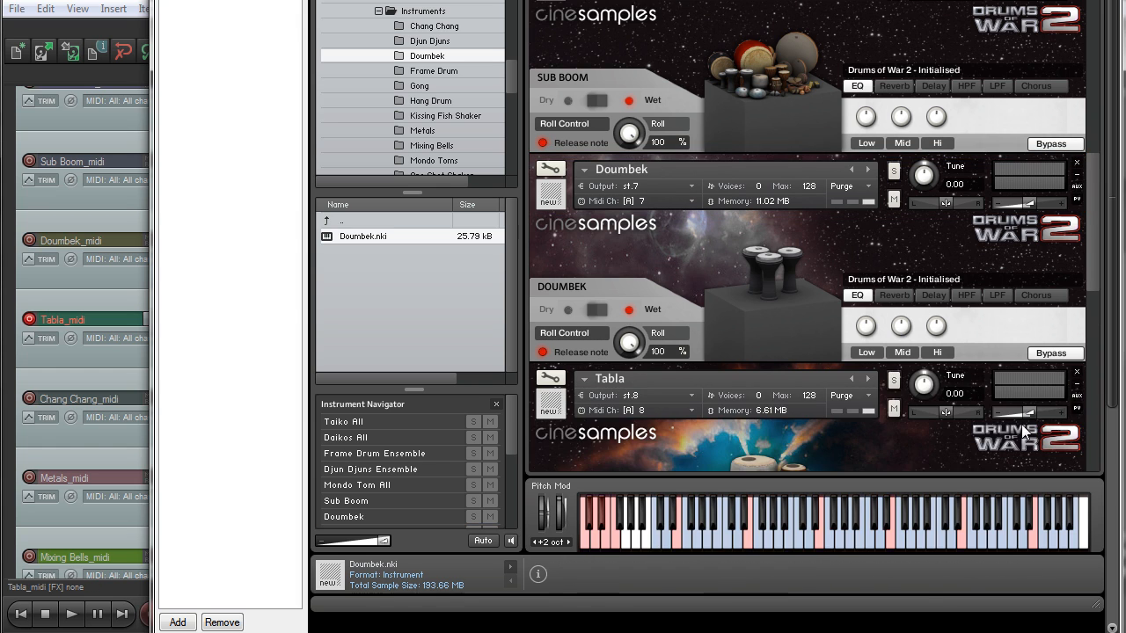
{"action": "scroll", "coordinate": [967, 405], "scroll_direction": "down", "scroll_amount": 3}
{"action": "left_click", "coordinate": [805, 545]}
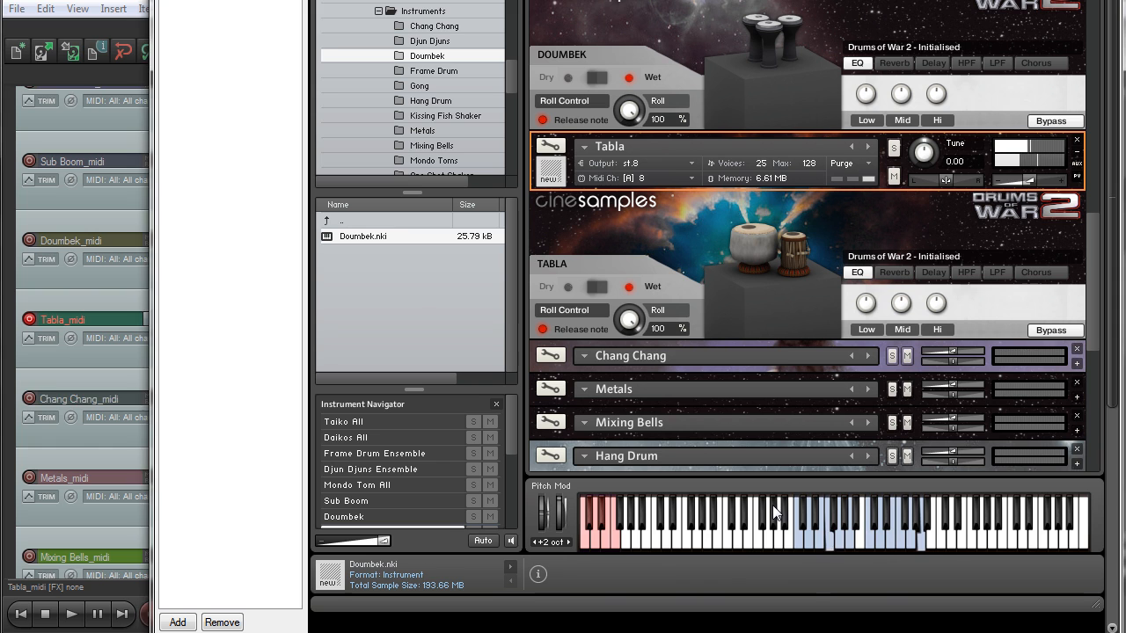
Expand the Chang Chang and Metals instruments in the rack and audition both sets of sounds
{"action": "left_click", "coordinate": [1068, 361]}
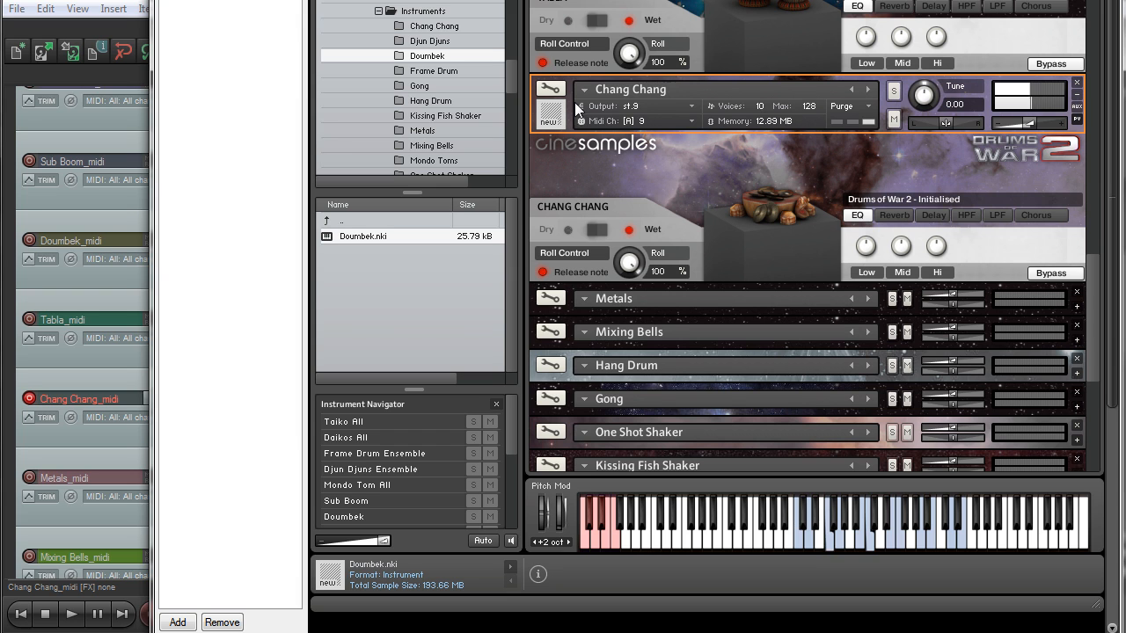
{"action": "left_click", "coordinate": [607, 299]}
{"action": "left_click", "coordinate": [570, 126]}
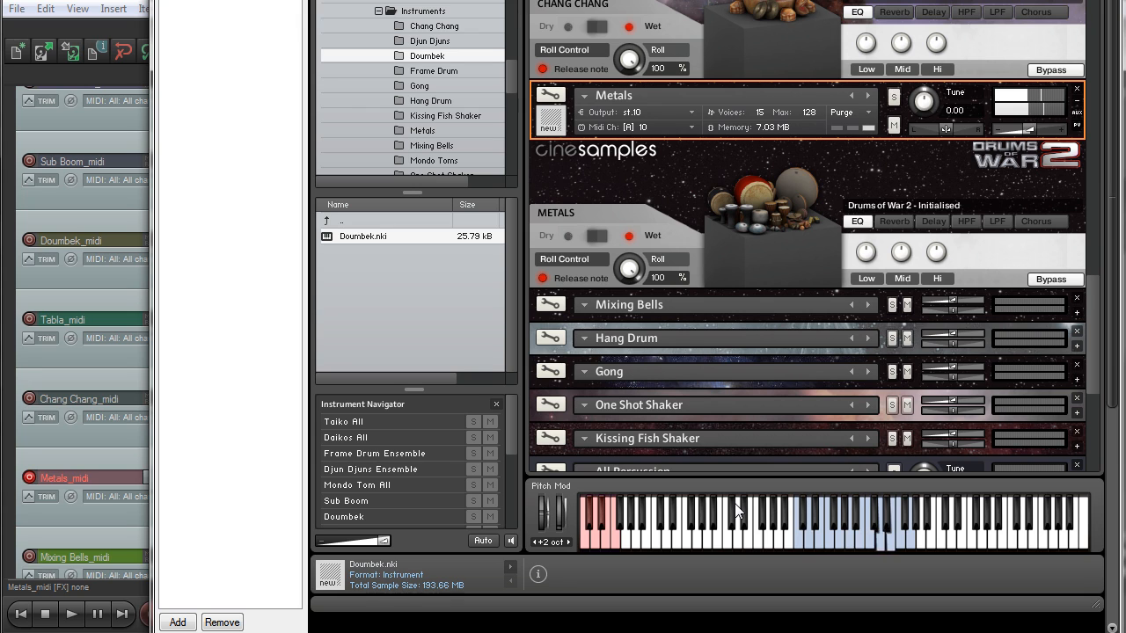
Expand and audition the Mixing Bells instrument and move on to Hang Drum, record-arming the matching MIDI track for each
{"action": "left_click", "coordinate": [29, 556]}
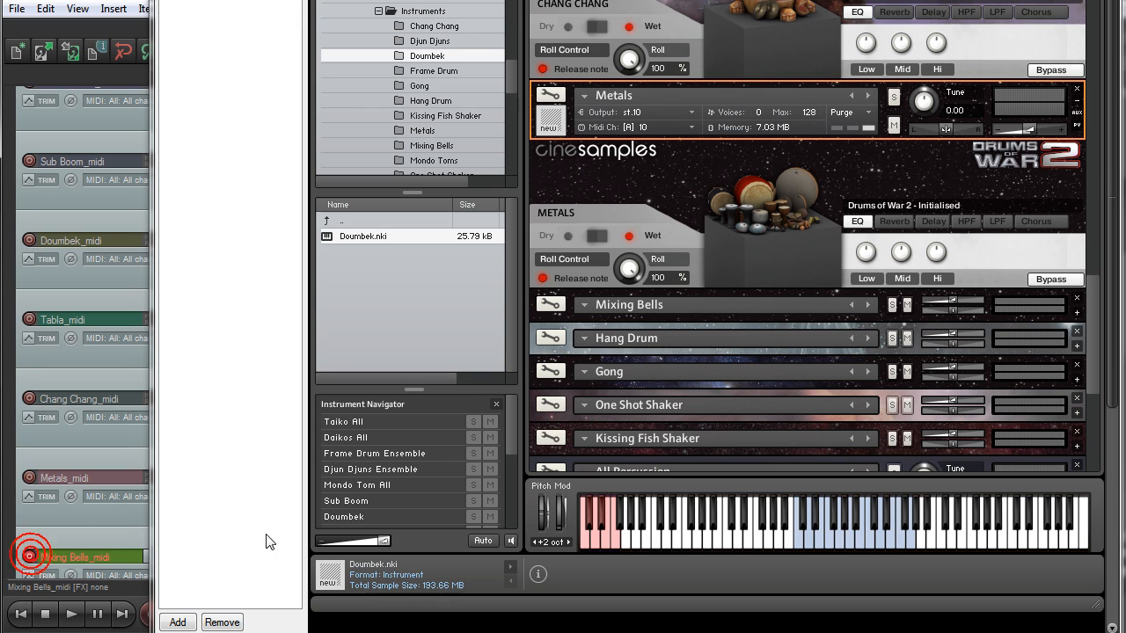
{"action": "left_click", "coordinate": [1076, 313]}
{"action": "left_click", "coordinate": [801, 540]}
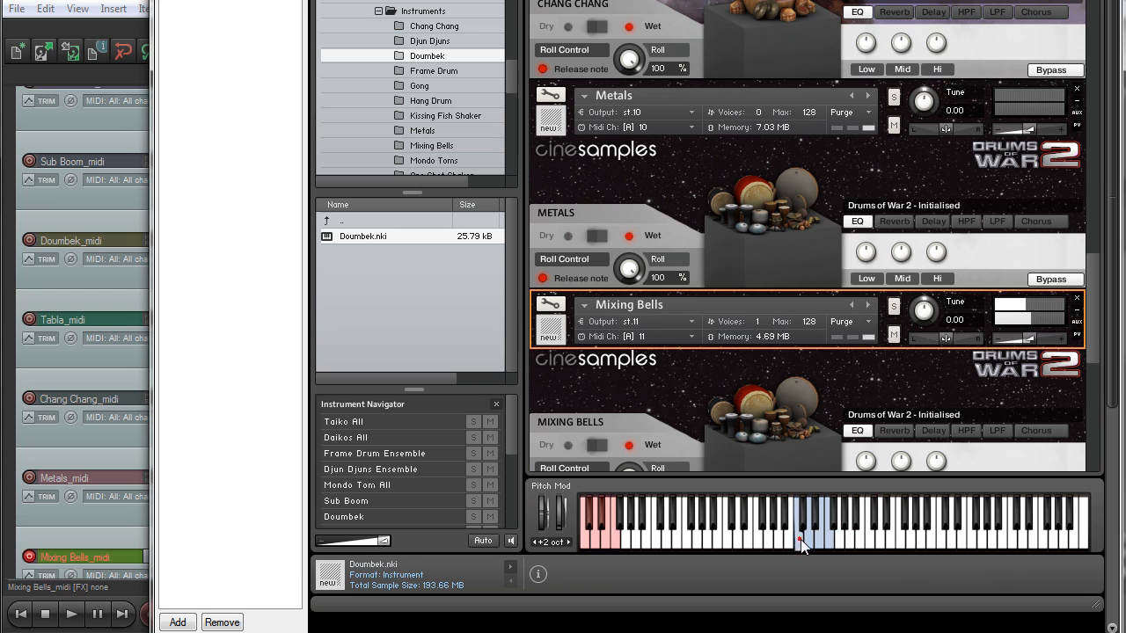
{"action": "left_click", "coordinate": [804, 543]}
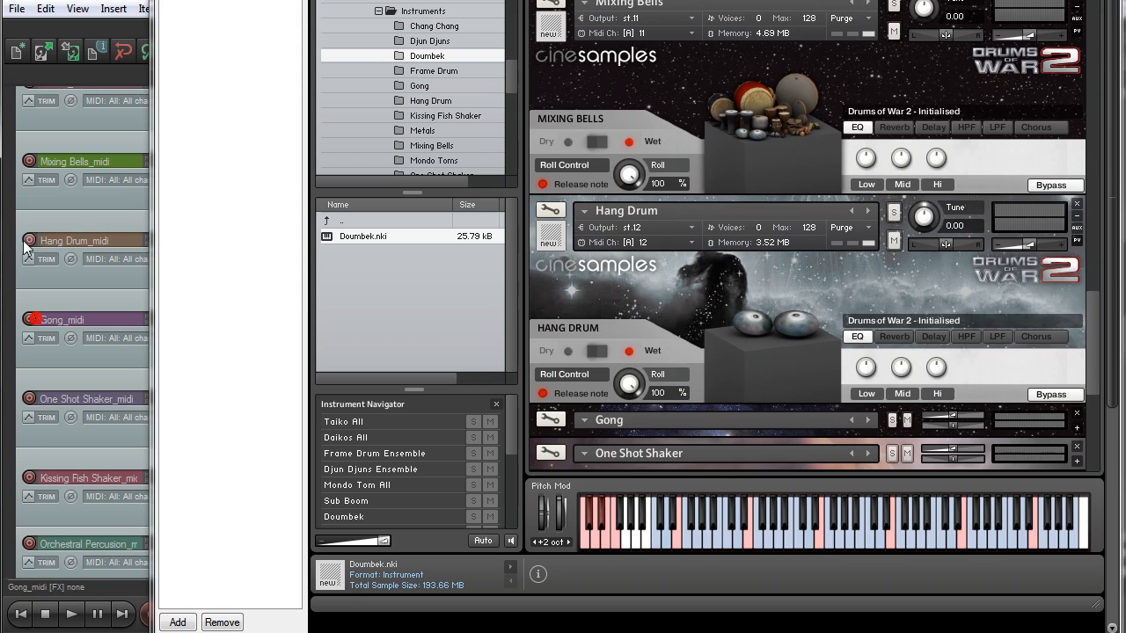
{"action": "left_click", "coordinate": [28, 240]}
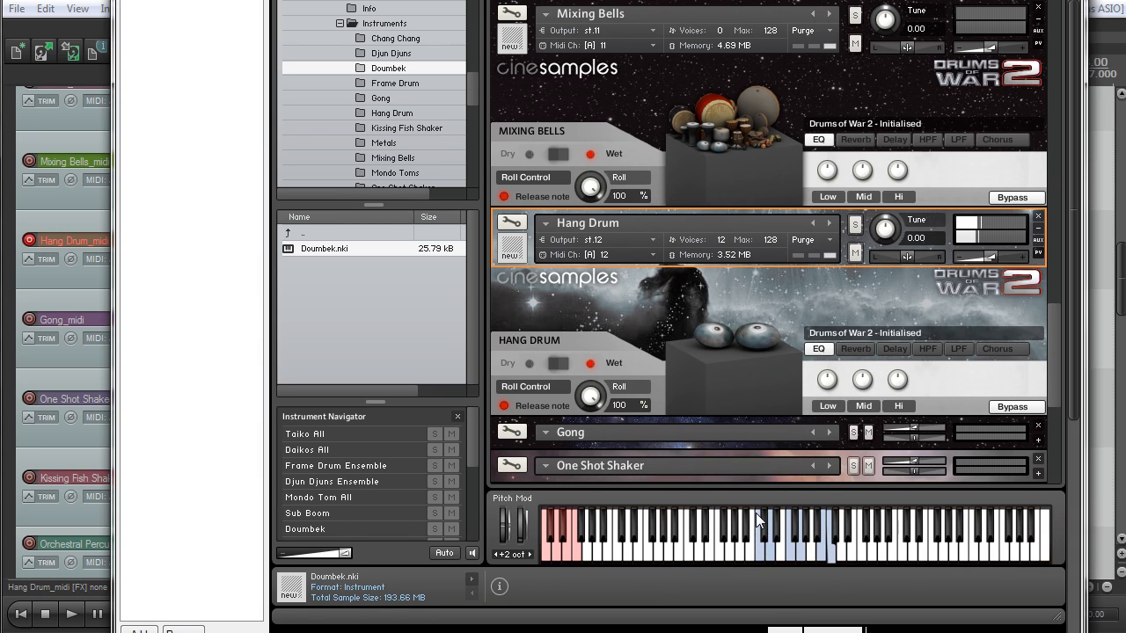
Record-arm the Gong_midi track, expand the Gong instrument, and audition its blue and green keys
{"action": "left_click", "coordinate": [30, 320]}
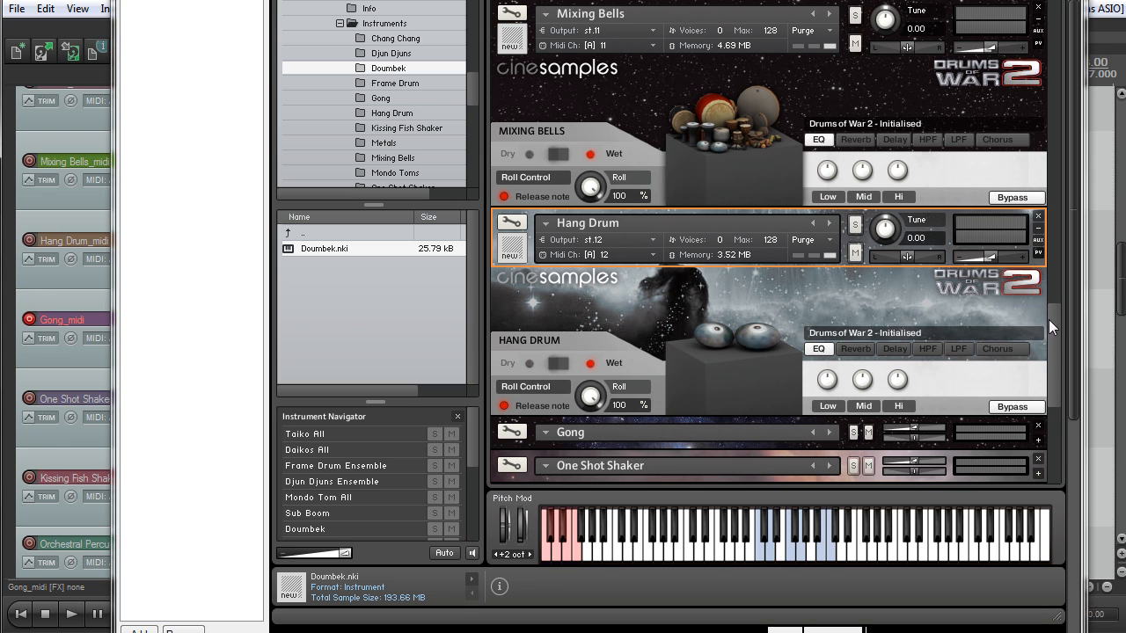
{"action": "left_click_drag", "start_coordinate": [1050, 322], "coordinate": [1045, 363]}
{"action": "left_click", "coordinate": [1038, 254]}
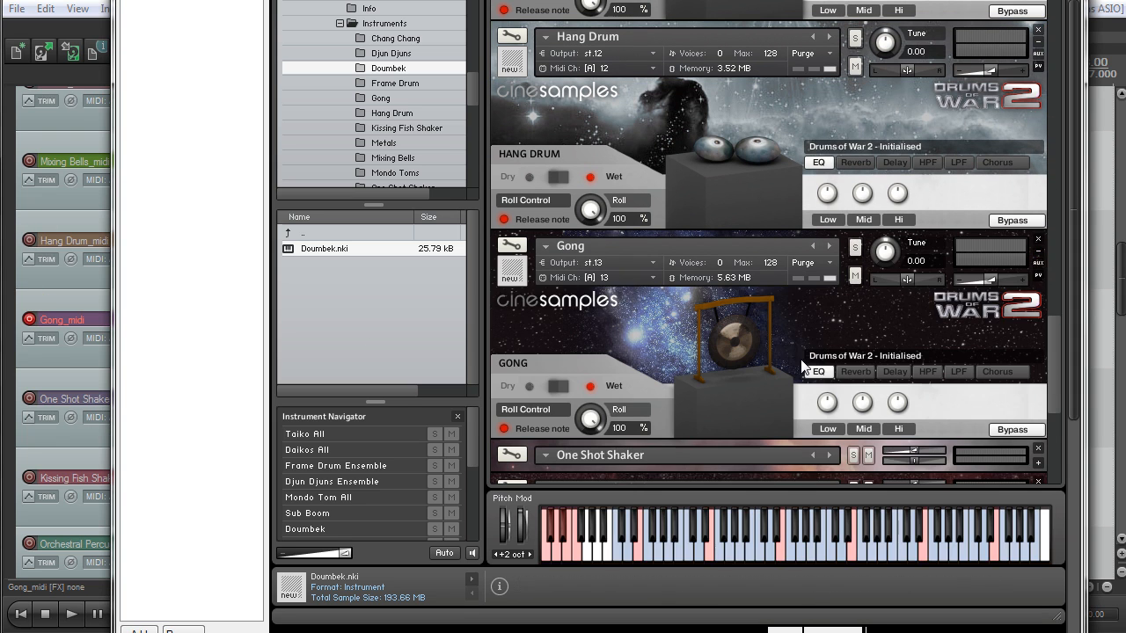
{"action": "left_click", "coordinate": [832, 554]}
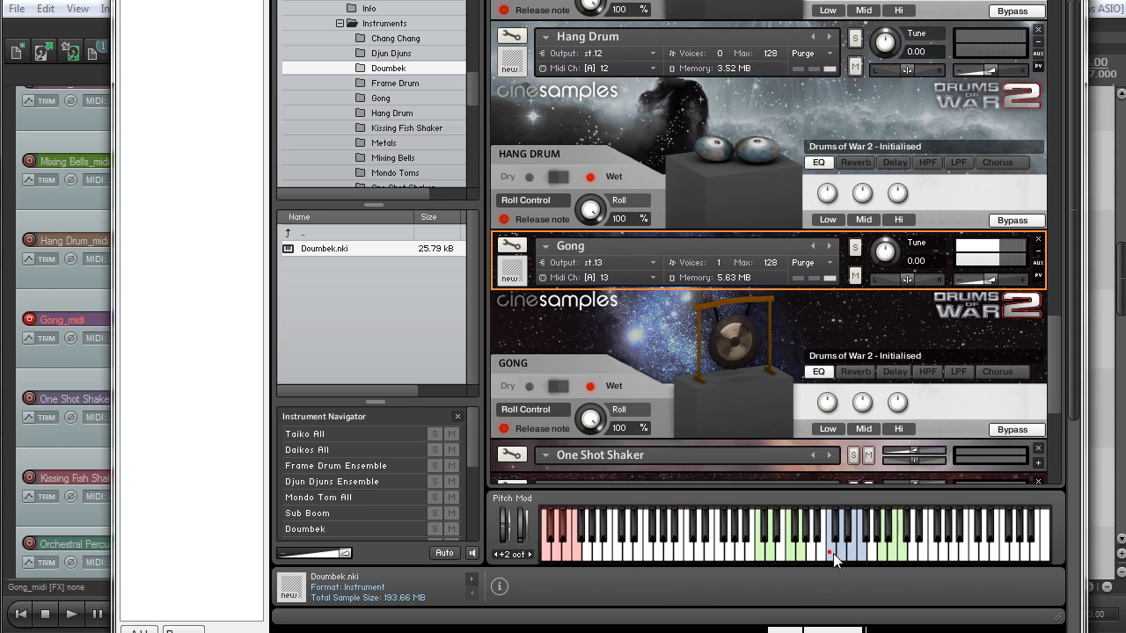
{"action": "left_click", "coordinate": [905, 550]}
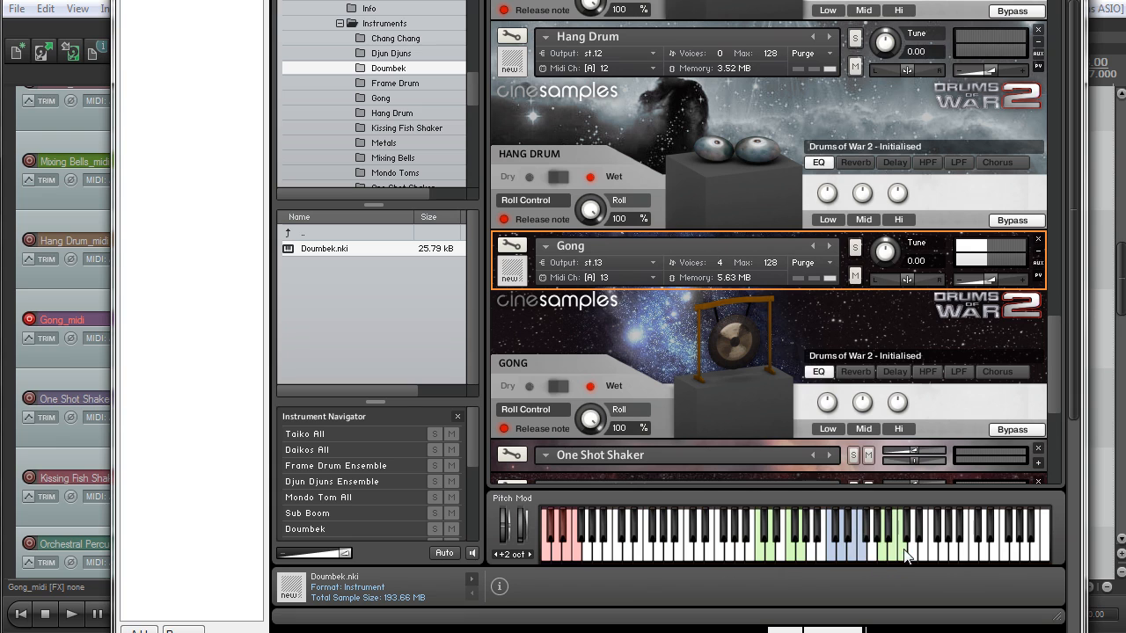
{"action": "left_click", "coordinate": [849, 551]}
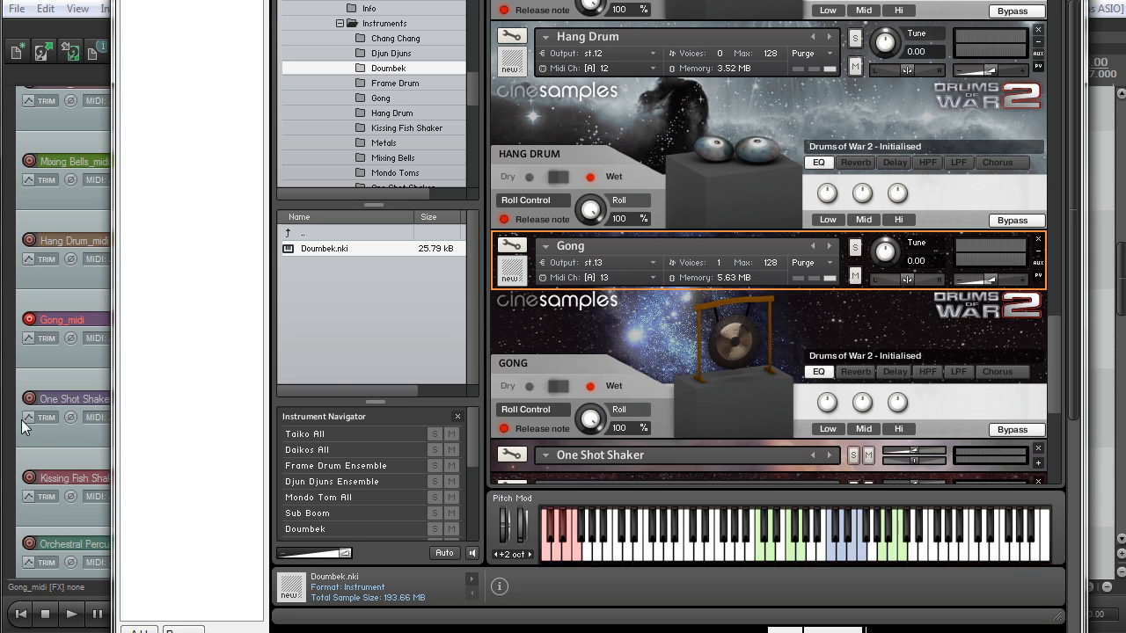
Record-arm One Shot Shaker_midi in place of Gong_midi and expand the One Shot Shaker instrument in the rack
{"action": "left_click", "coordinate": [30, 321]}
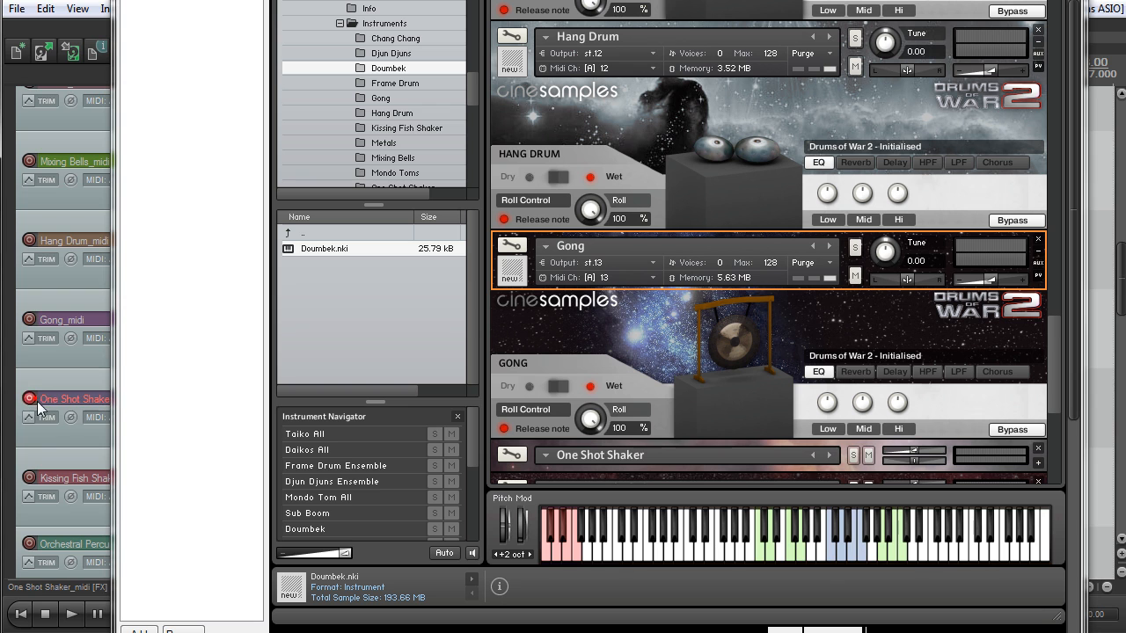
{"action": "left_click", "coordinate": [30, 399]}
{"action": "scroll", "coordinate": [1047, 352], "scroll_direction": "down", "scroll_amount": 3}
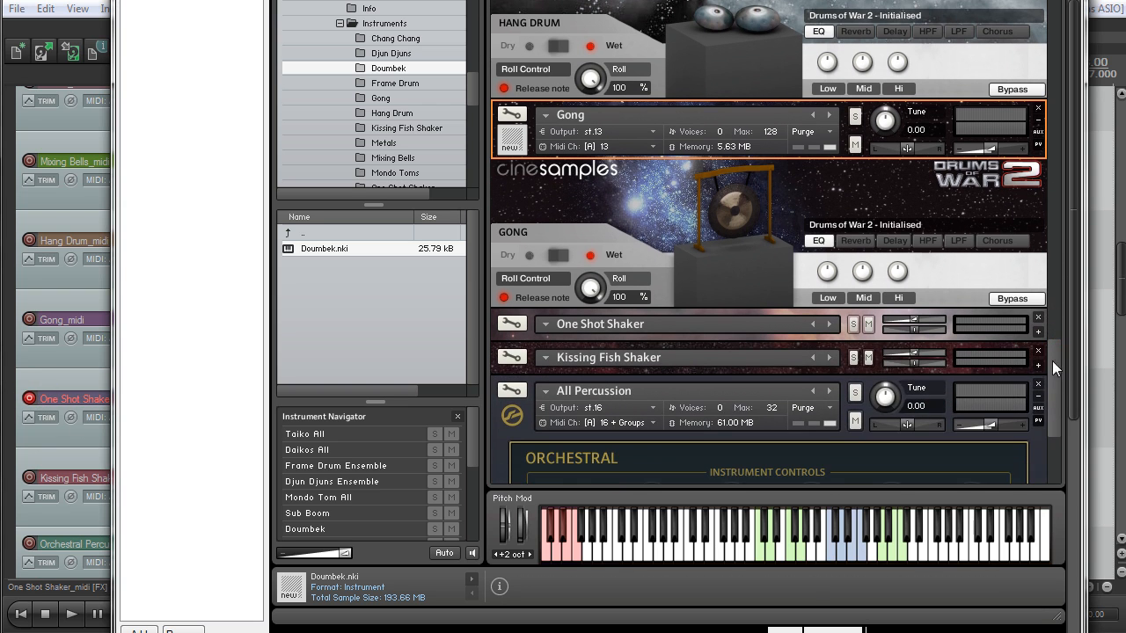
{"action": "left_click", "coordinate": [1037, 335]}
{"action": "scroll", "coordinate": [721, 396], "scroll_direction": "down", "scroll_amount": 3}
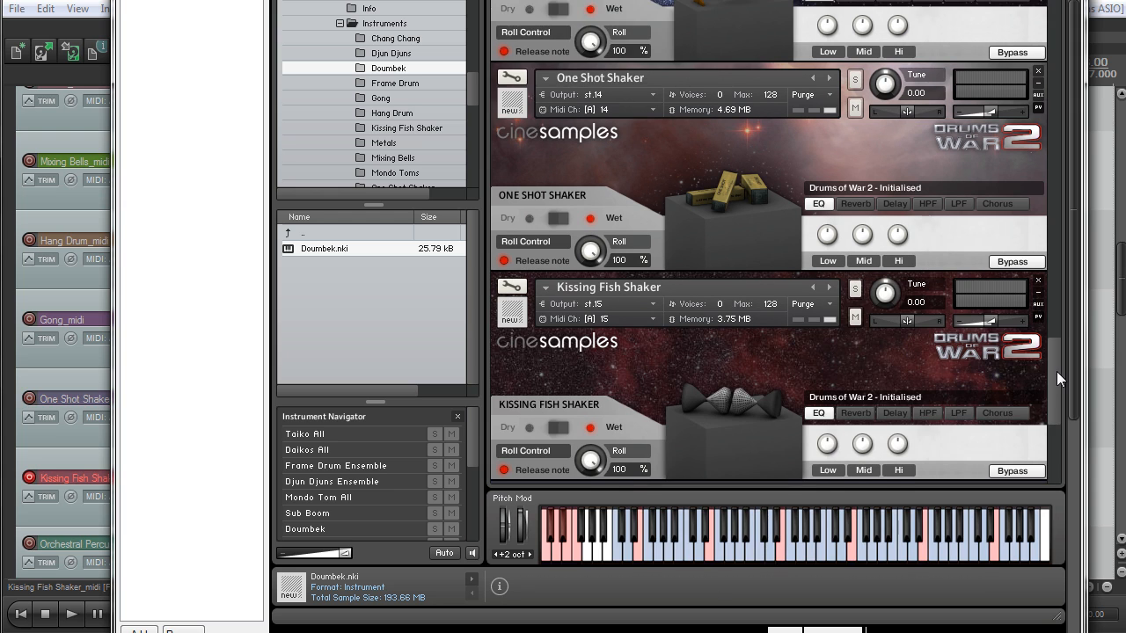
Display the Kissing Fish Shaker instrument in the rack and audition several of its blue keys
{"action": "left_click_drag", "start_coordinate": [1056, 371], "coordinate": [1056, 386]}
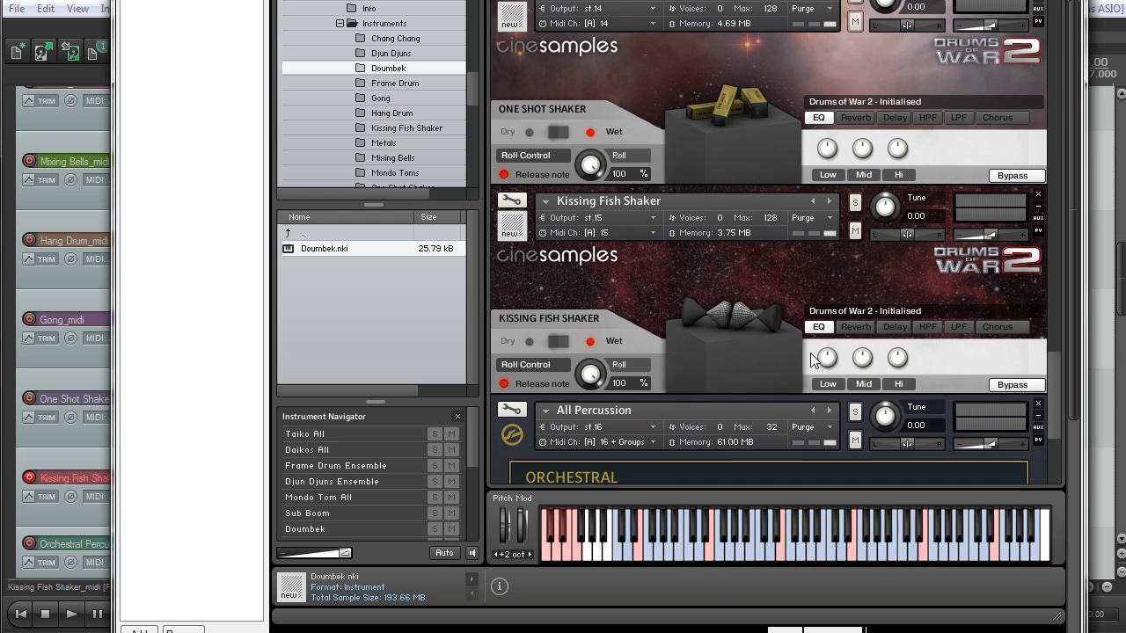
{"action": "left_click", "coordinate": [530, 234]}
{"action": "left_click", "coordinate": [769, 552]}
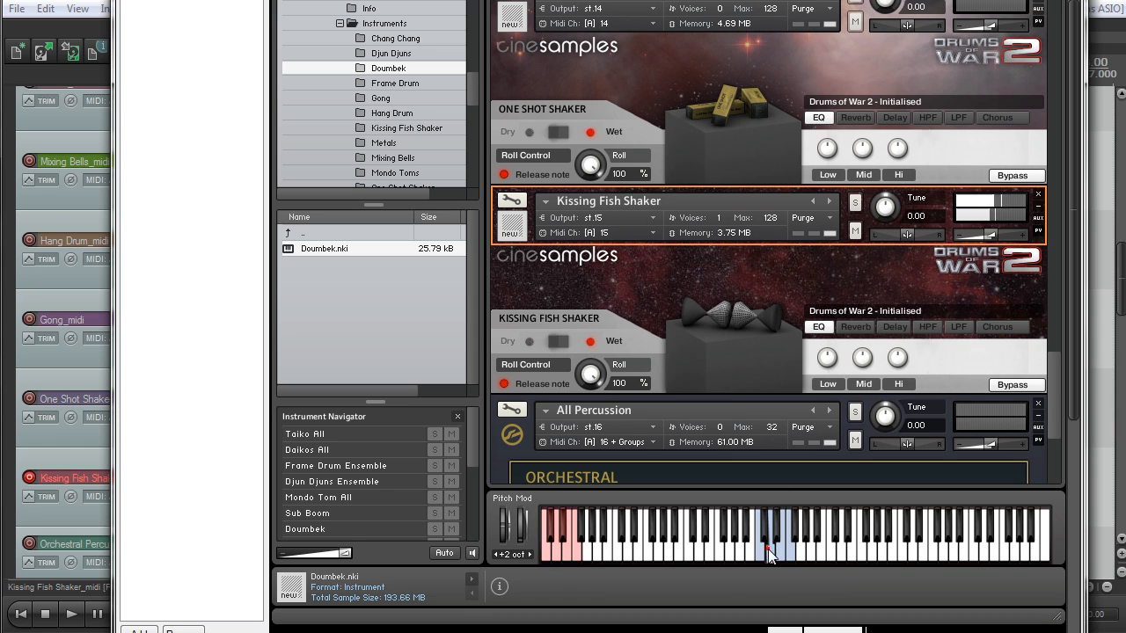
{"action": "left_click", "coordinate": [769, 552]}
{"action": "left_click", "coordinate": [782, 560]}
Show the orchestral All Percussion instrument, return to the start of the rack, and close the plugin window
{"action": "scroll", "coordinate": [787, 241], "scroll_direction": "down", "scroll_amount": 3}
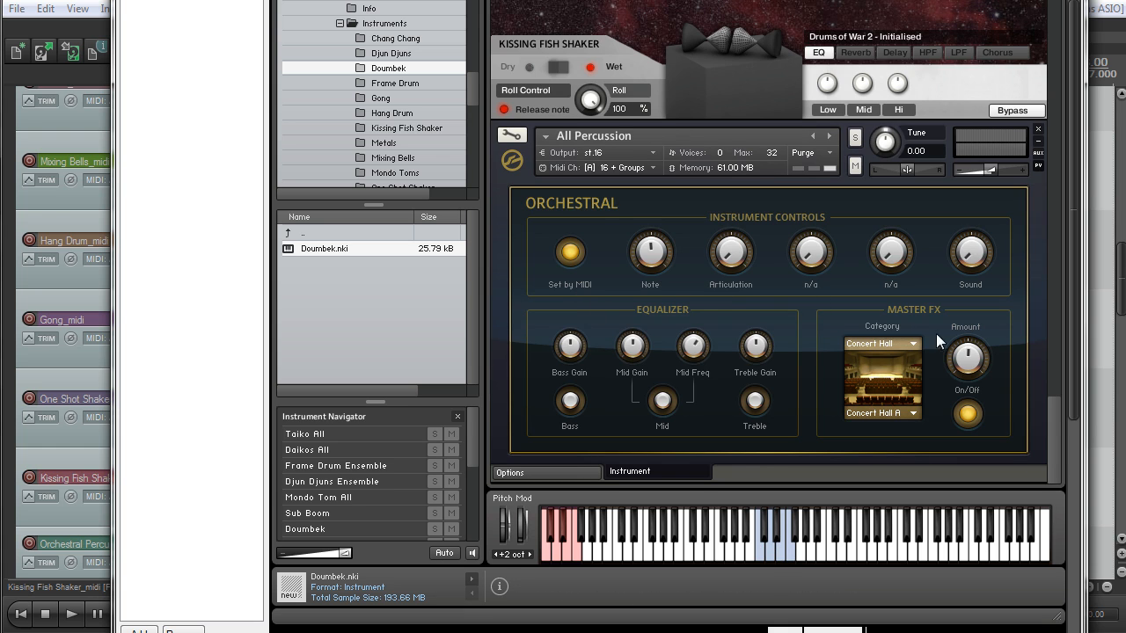
{"action": "left_click_drag", "start_coordinate": [1059, 425], "coordinate": [1048, 0]}
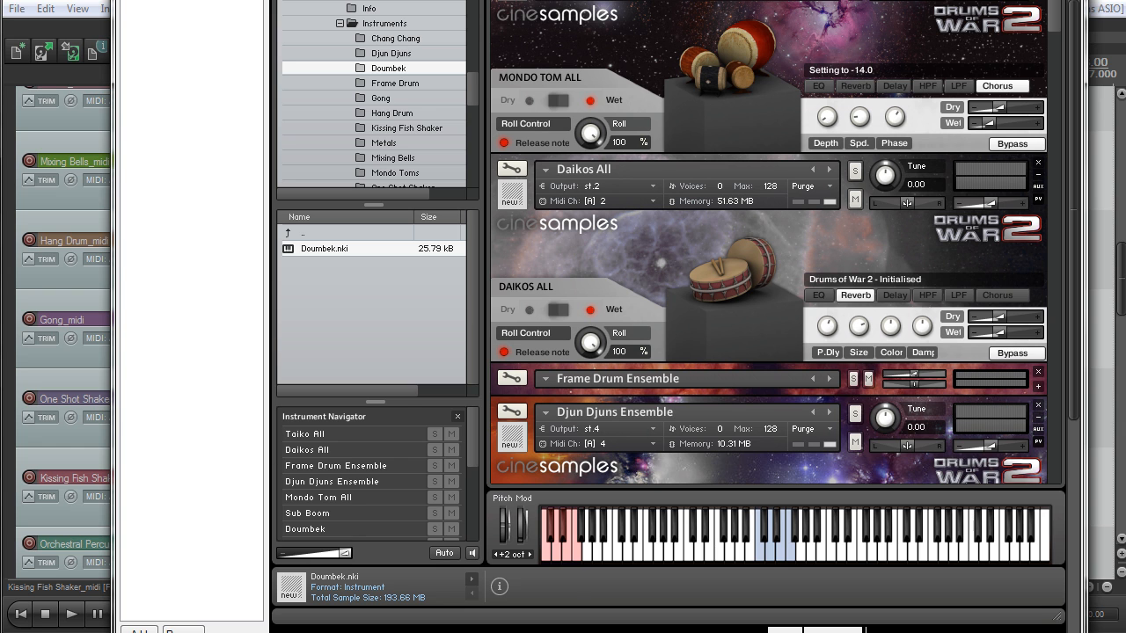
{"action": "left_click_drag", "start_coordinate": [919, 0], "coordinate": [905, 46]}
{"action": "left_click", "coordinate": [1063, 42]}
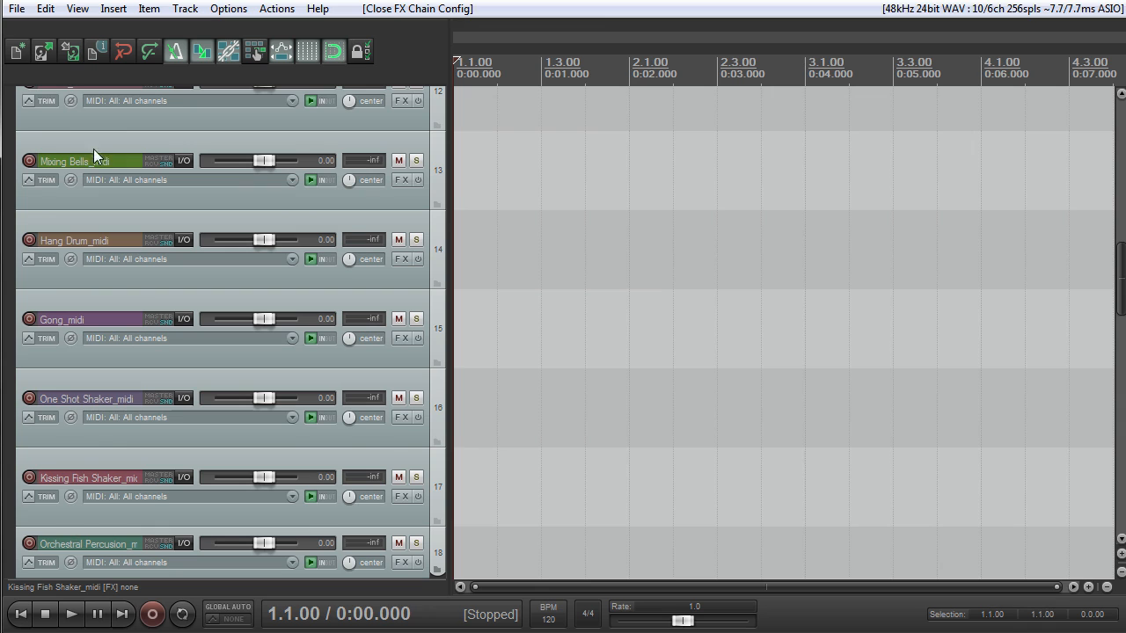
Switch to the demo project and examine the MIDI items on its Drums of War 2 tracks during playback
{"action": "left_click", "coordinate": [55, 131]}
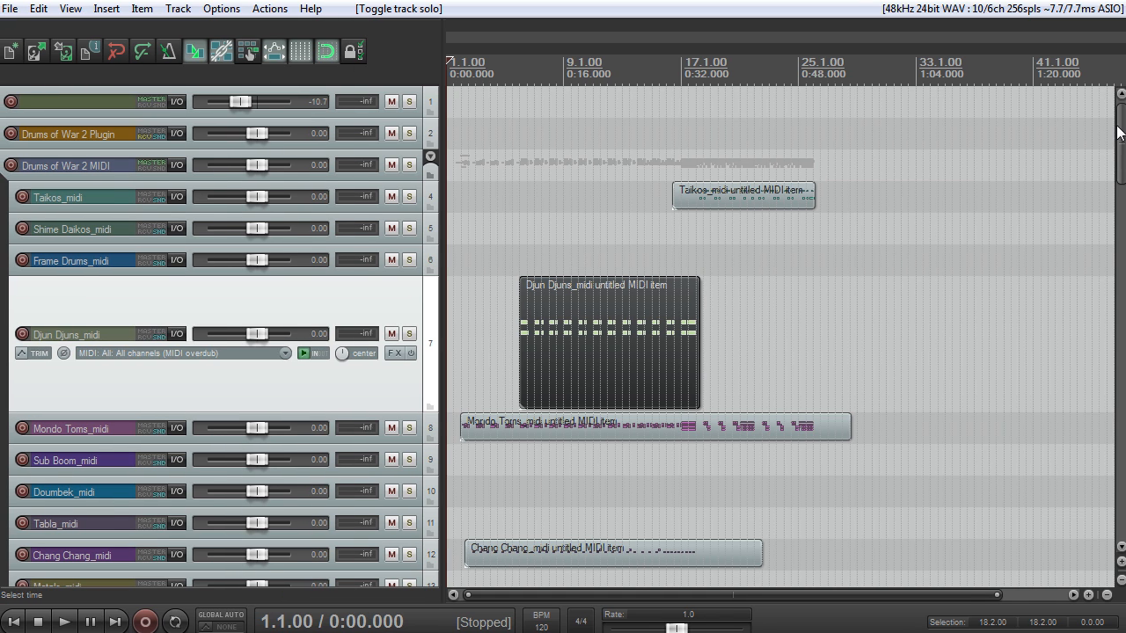
{"action": "left_click_drag", "start_coordinate": [1121, 132], "coordinate": [1077, 97]}
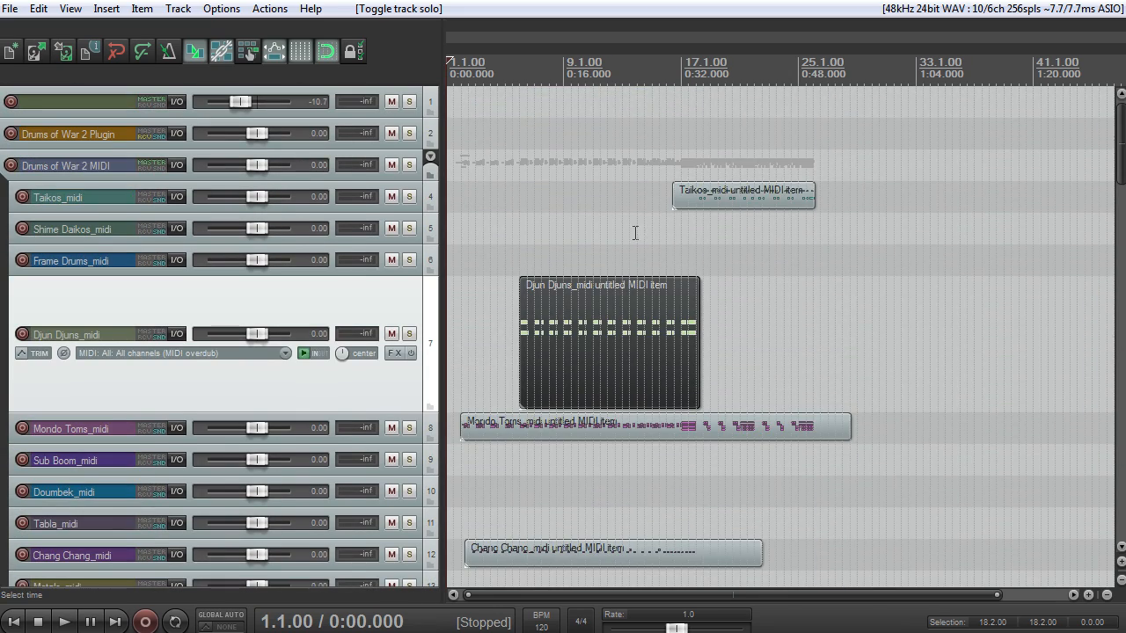
{"action": "scroll", "coordinate": [545, 205], "scroll_direction": "up", "scroll_amount": 3}
{"action": "scroll", "coordinate": [544, 205], "scroll_direction": "down", "scroll_amount": 2}
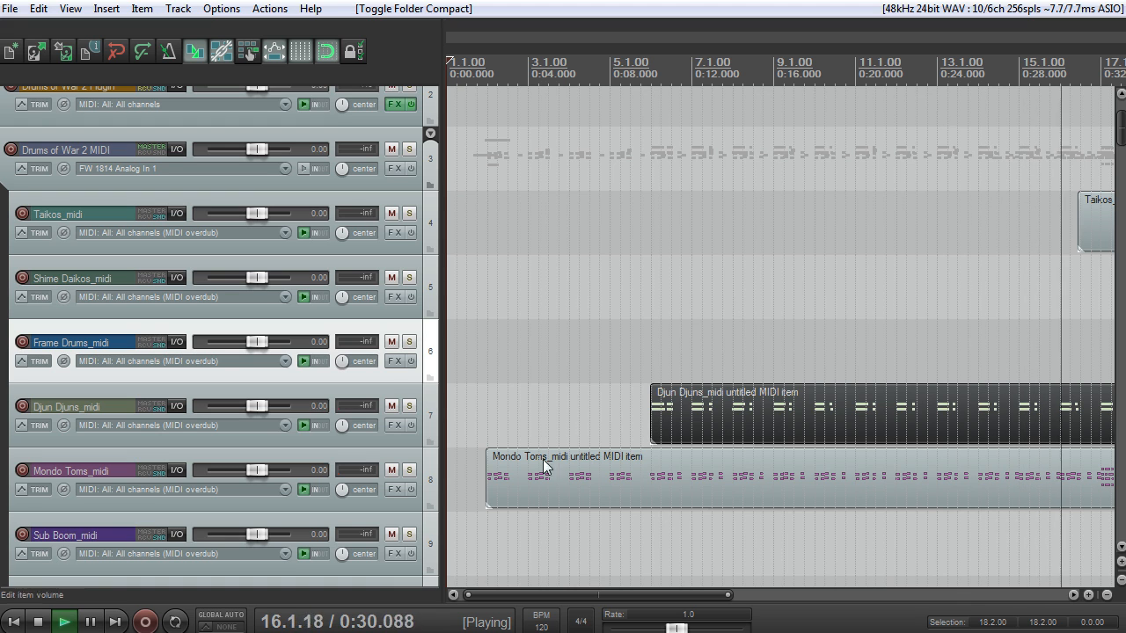
{"action": "left_click_drag", "start_coordinate": [655, 597], "coordinate": [881, 593]}
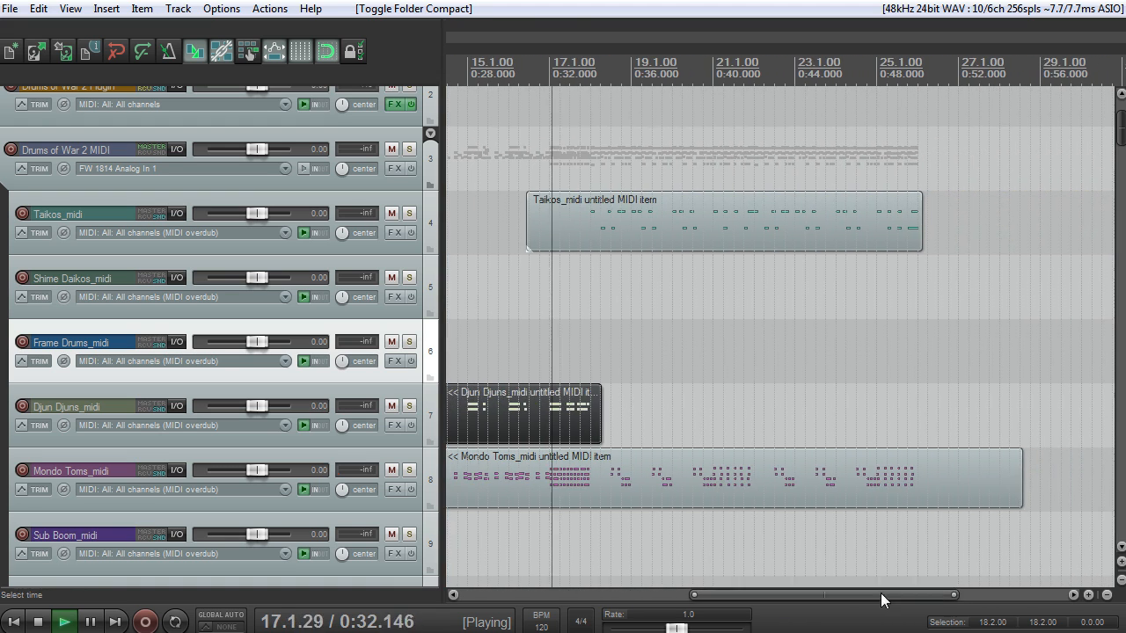
{"action": "left_click_drag", "start_coordinate": [1123, 139], "coordinate": [1066, 232]}
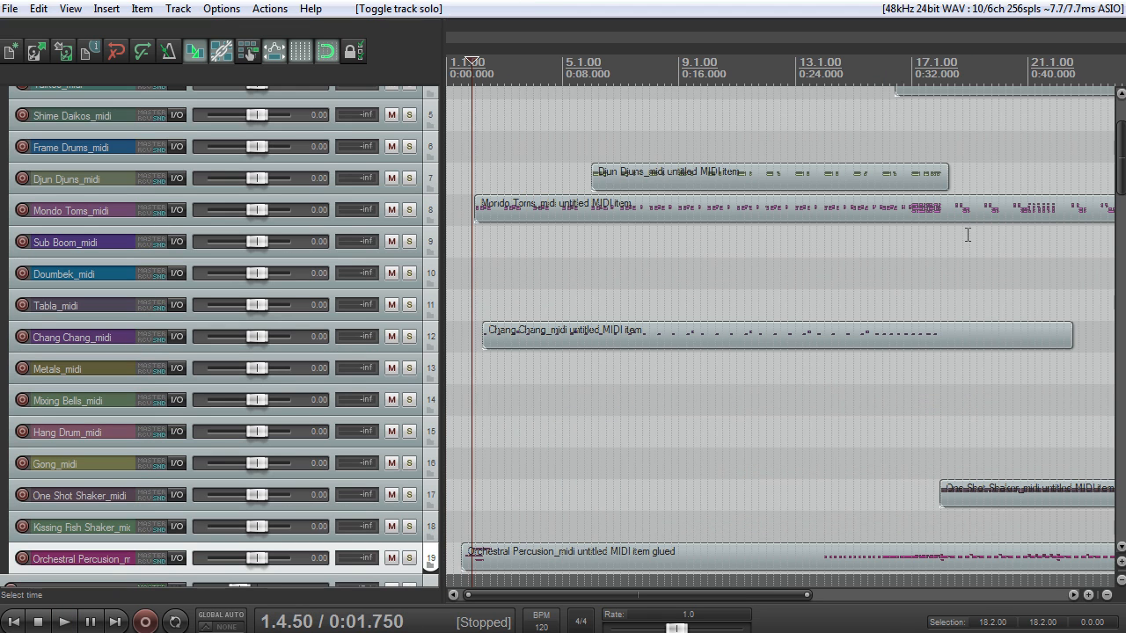
Survey the arrangement's MIDI items on the tracks from Taikos_midi down to Orchestral Percussion
{"action": "scroll", "coordinate": [915, 247], "scroll_direction": "down", "scroll_amount": 3}
{"action": "scroll", "coordinate": [844, 235], "scroll_direction": "up", "scroll_amount": 5}
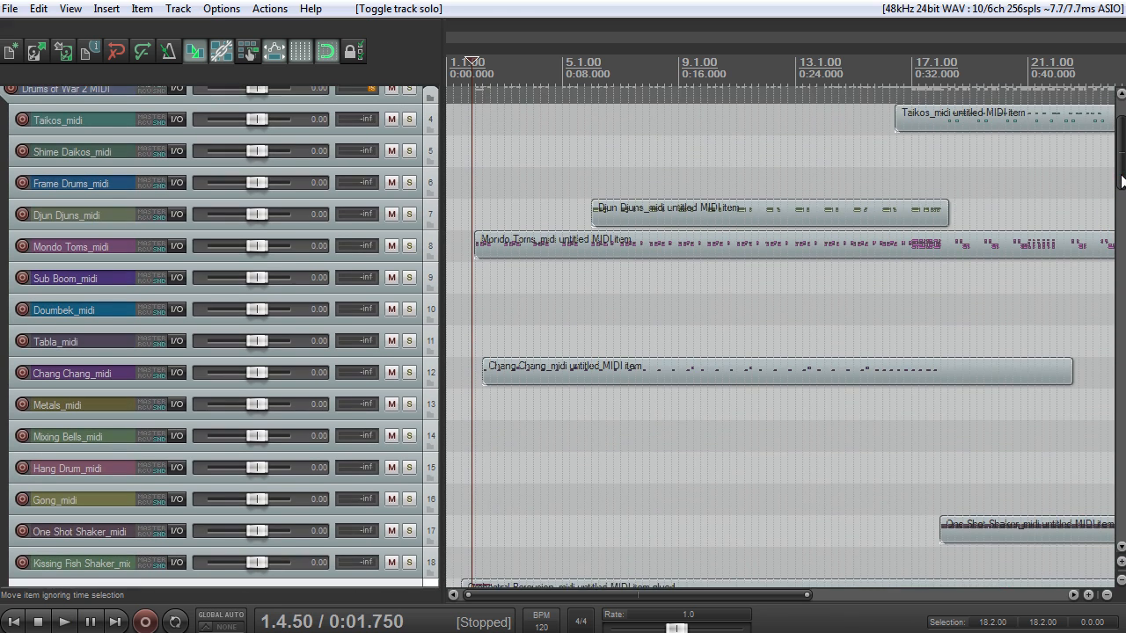
{"action": "scroll", "coordinate": [822, 234], "scroll_direction": "down", "scroll_amount": 2}
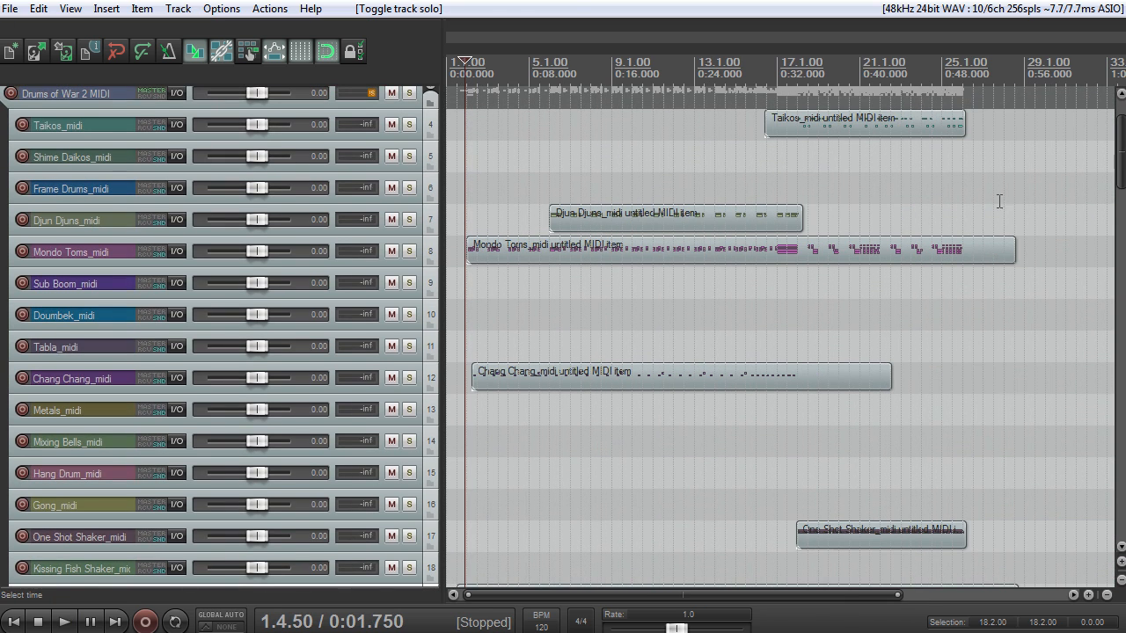
{"action": "scroll", "coordinate": [1122, 153], "scroll_direction": "down", "scroll_amount": 1}
{"action": "left_click_drag", "start_coordinate": [1121, 161], "coordinate": [1120, 165]}
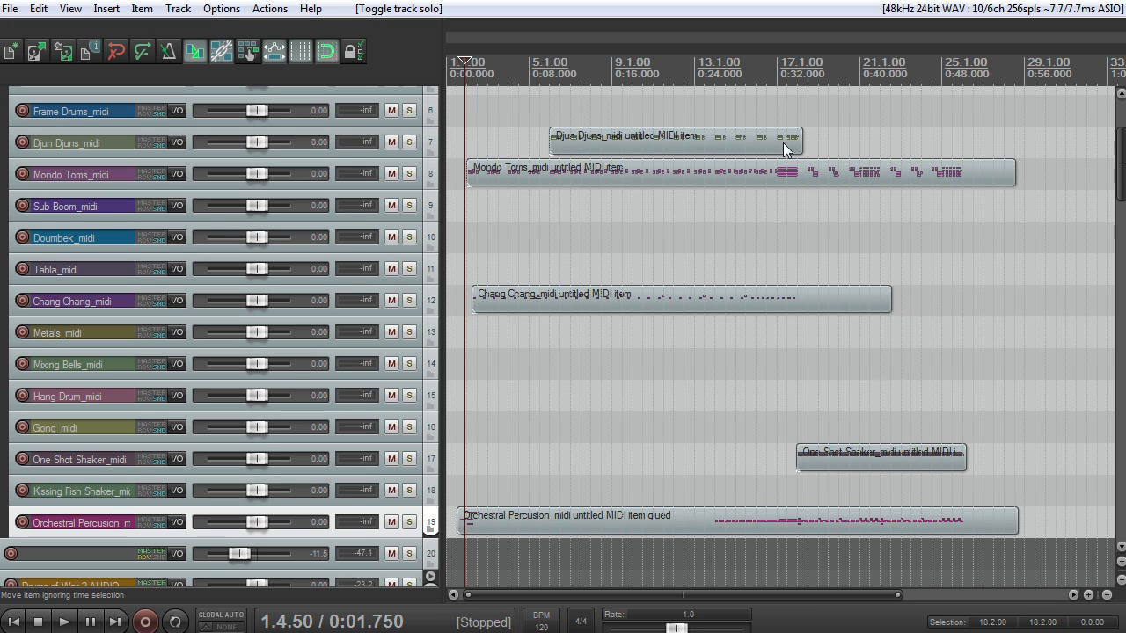
{"action": "left_click_drag", "start_coordinate": [1121, 158], "coordinate": [1123, 141]}
{"action": "scroll", "coordinate": [410, 293], "scroll_direction": "up", "scroll_amount": 1}
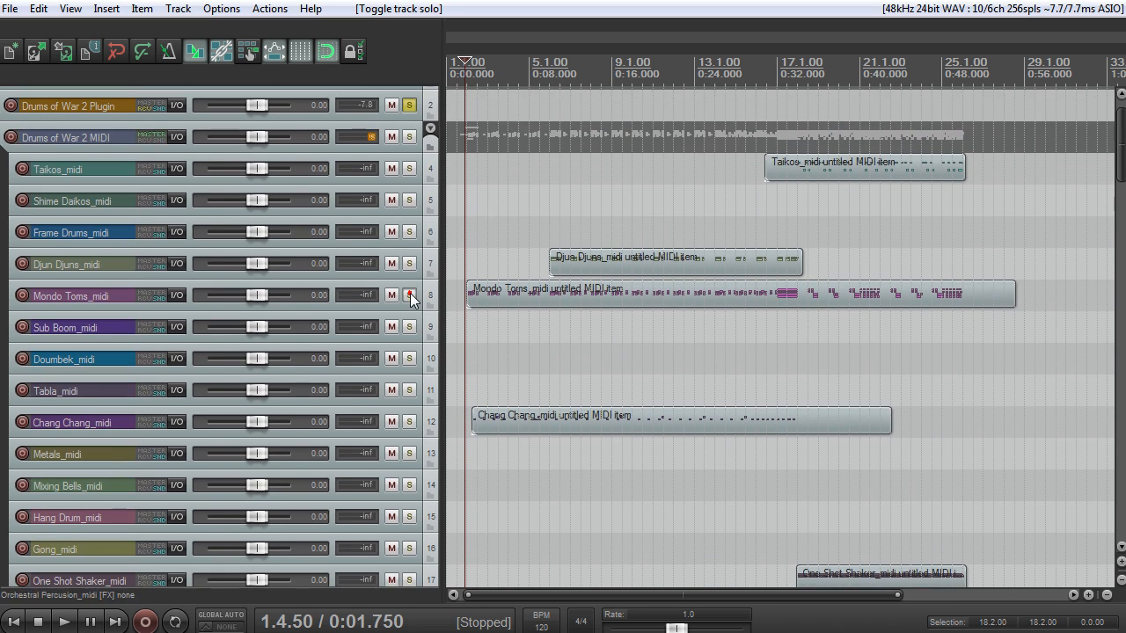
Solo Mondo Toms_midi in place of the Drums of War 2 Plugin track, play it, and enlarge its track height
{"action": "left_click", "coordinate": [410, 294]}
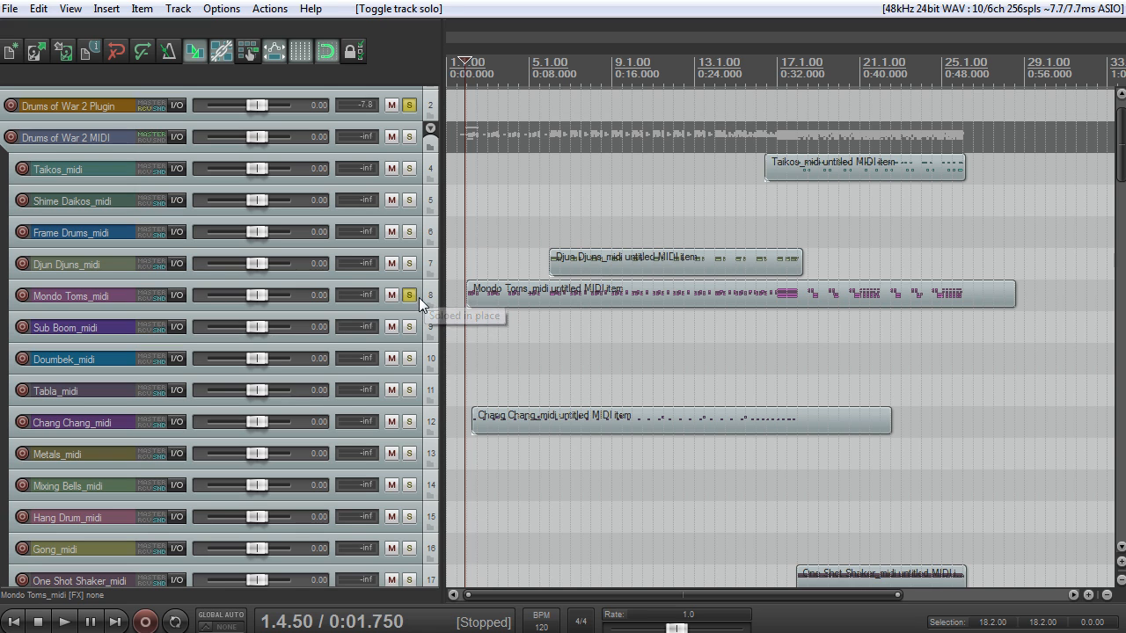
{"action": "key", "text": "space"}
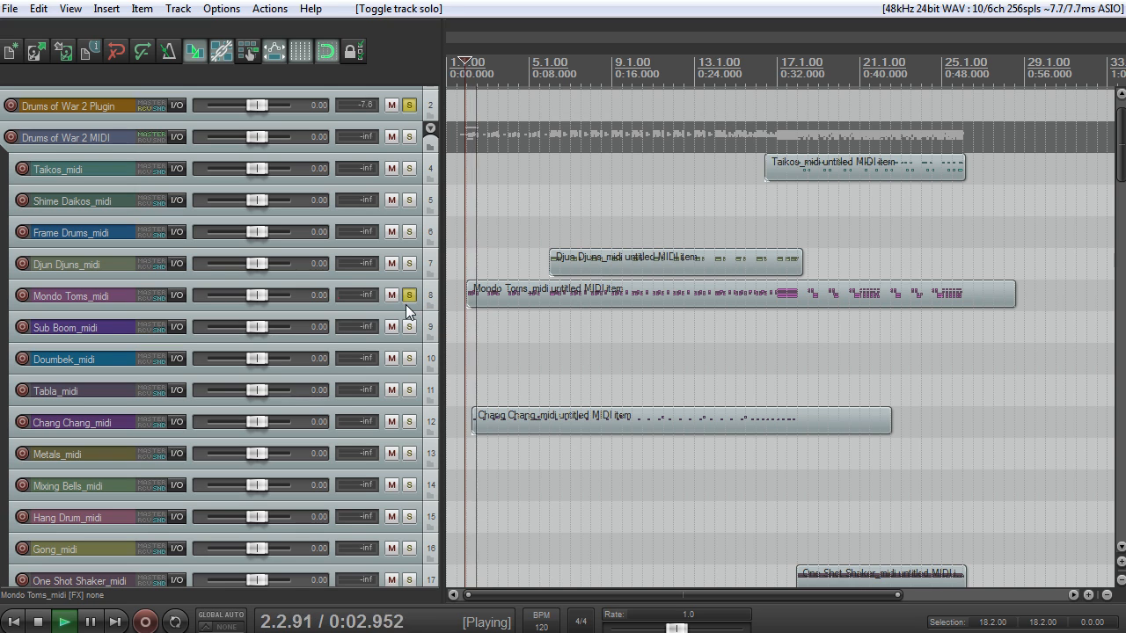
{"action": "left_click", "coordinate": [409, 107]}
{"action": "key", "text": "space"}
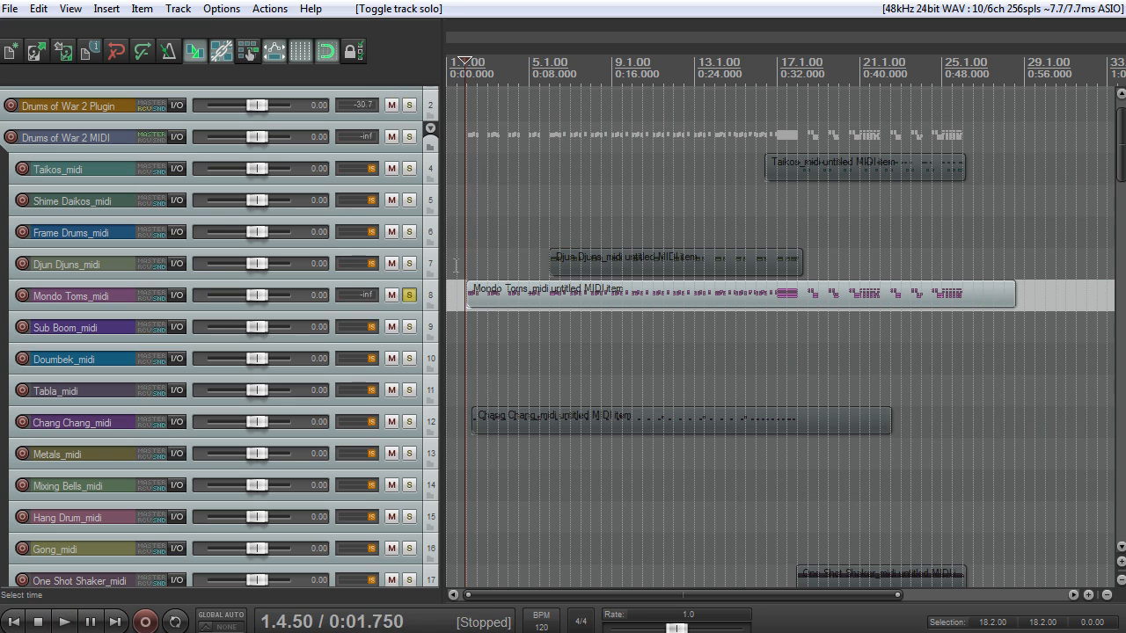
{"action": "key", "text": "space"}
{"action": "scroll", "coordinate": [491, 293], "scroll_direction": "up", "scroll_amount": 4}
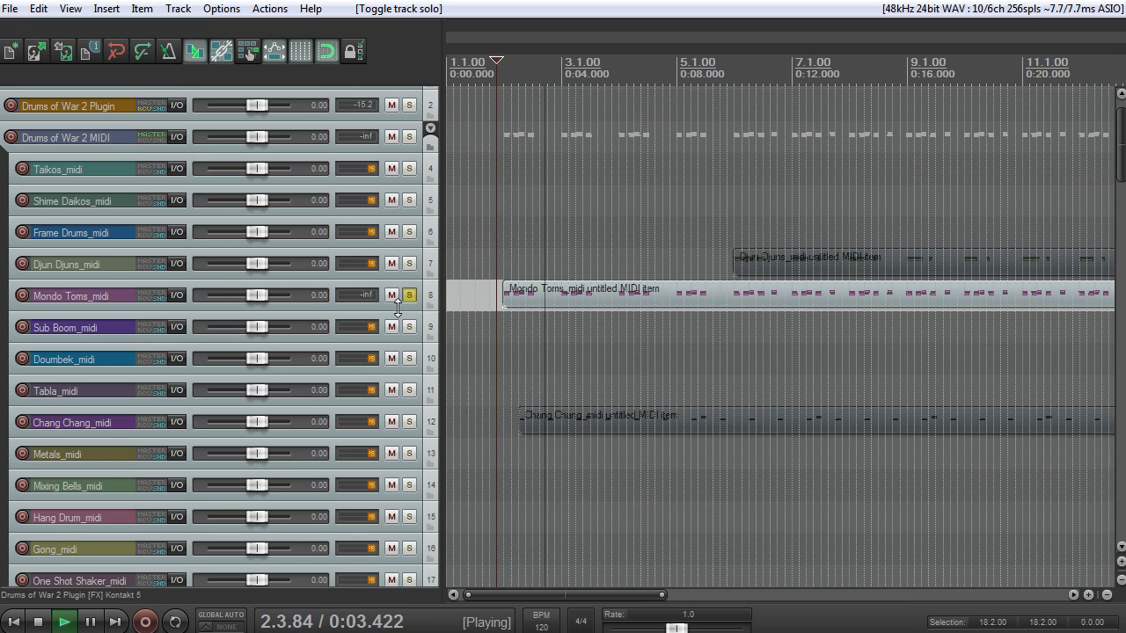
{"action": "left_click_drag", "start_coordinate": [398, 311], "coordinate": [413, 413]}
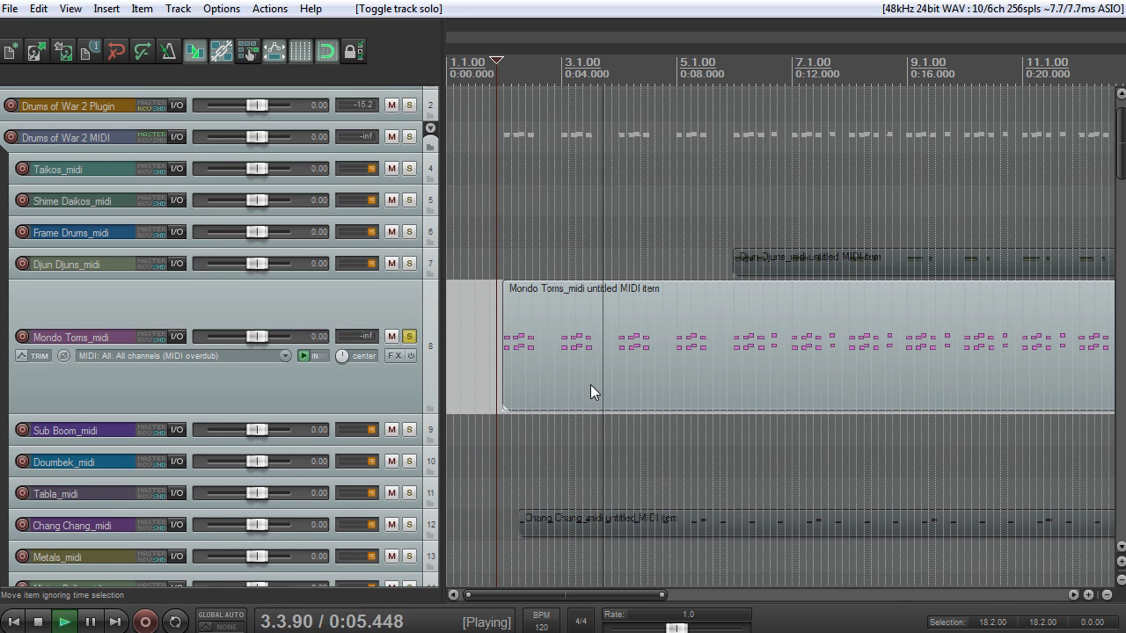
{"action": "key", "text": "space"}
Add Chang Chang_midi and Djun Djuns_midi to the soloed tracks and play the combined parts, continuing from 6.1.00
{"action": "left_click", "coordinate": [409, 524]}
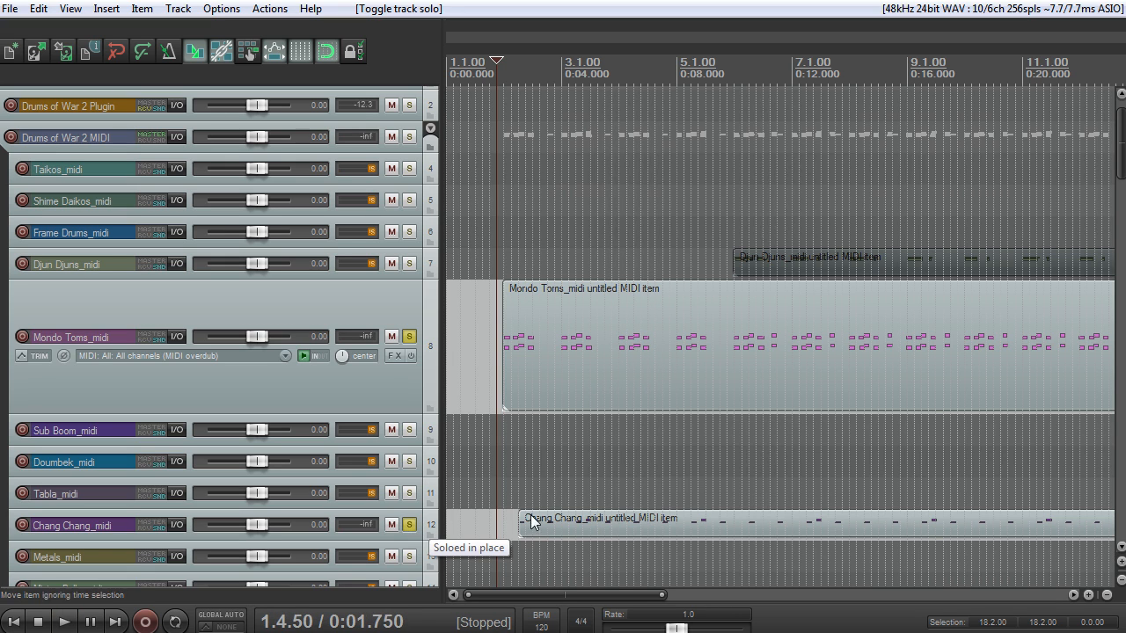
{"action": "key", "text": "space"}
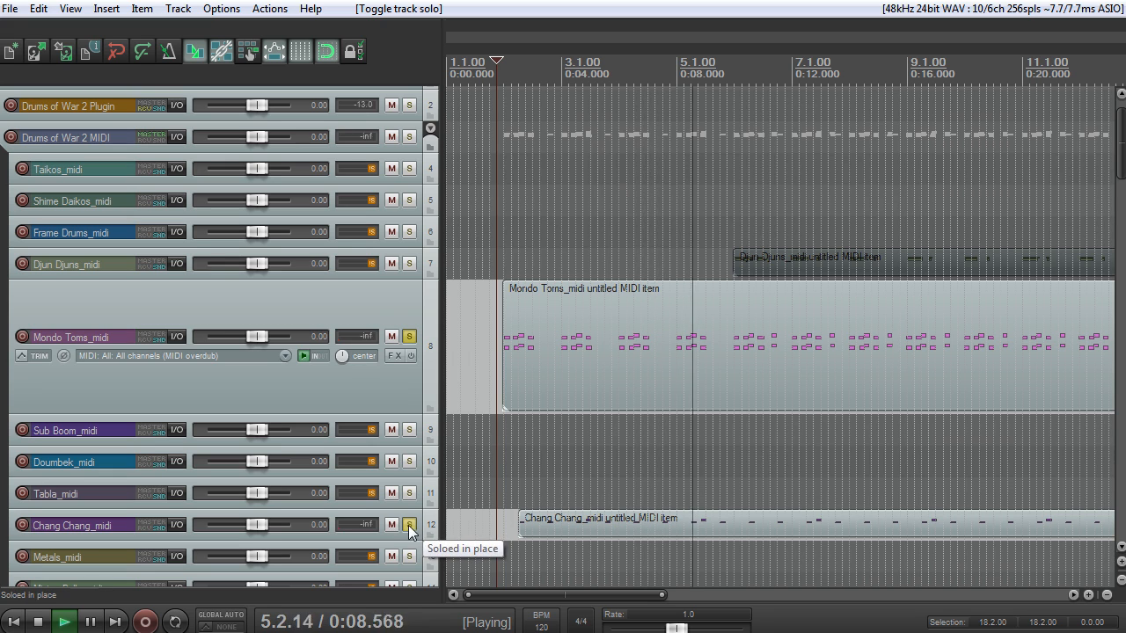
{"action": "left_click", "coordinate": [409, 263]}
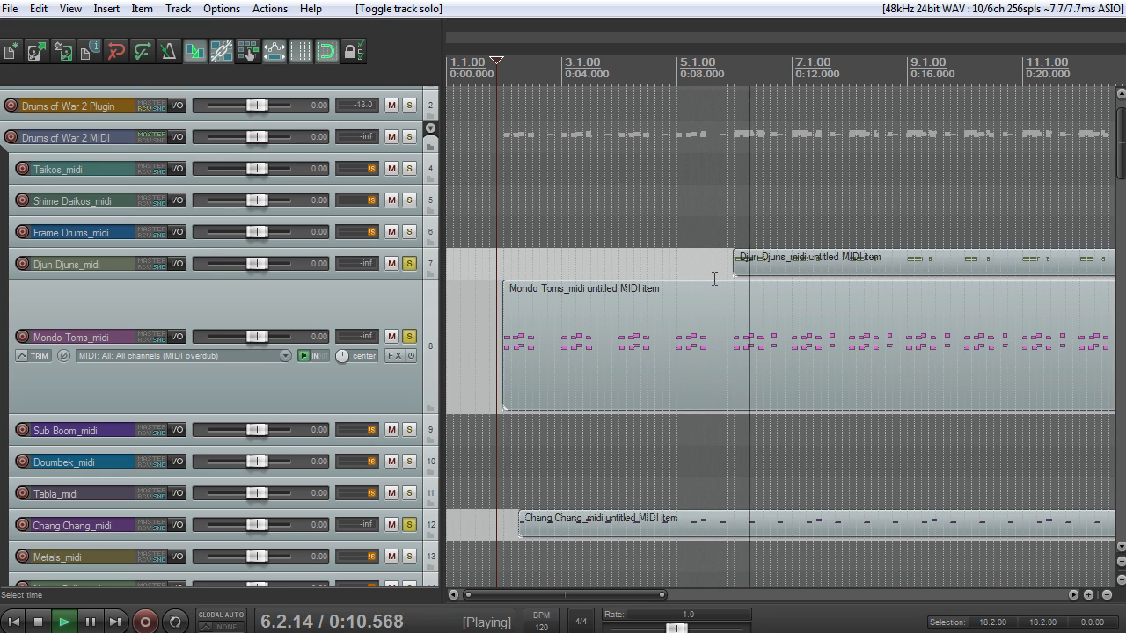
{"action": "key", "text": "space"}
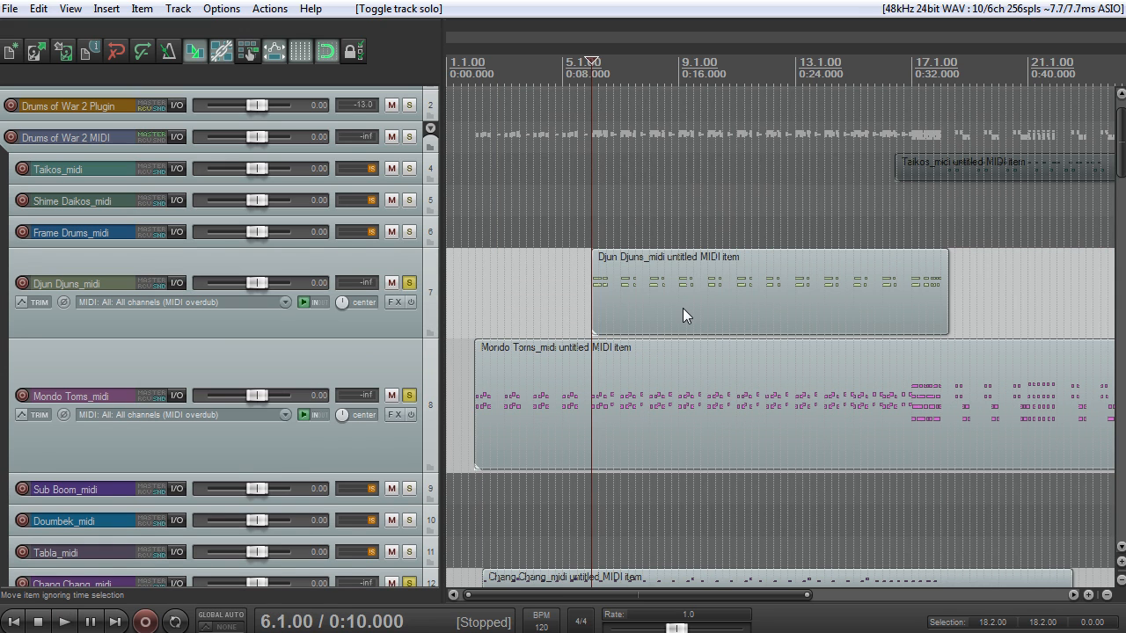
{"action": "key", "text": "space"}
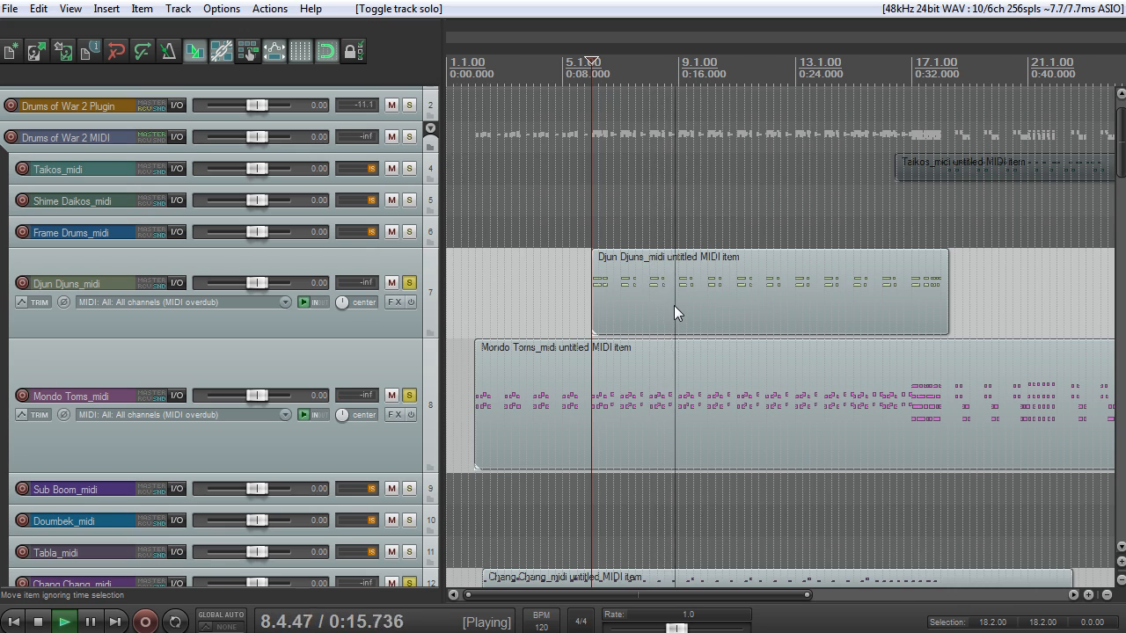
Examine the Mondo Toms_midi item's notes and velocities in the MIDI editor during playback, closing the editor and stopping at the end
{"action": "left_click_drag", "start_coordinate": [1120, 171], "coordinate": [1113, 200]}
{"action": "double_click", "coordinate": [1113, 200]}
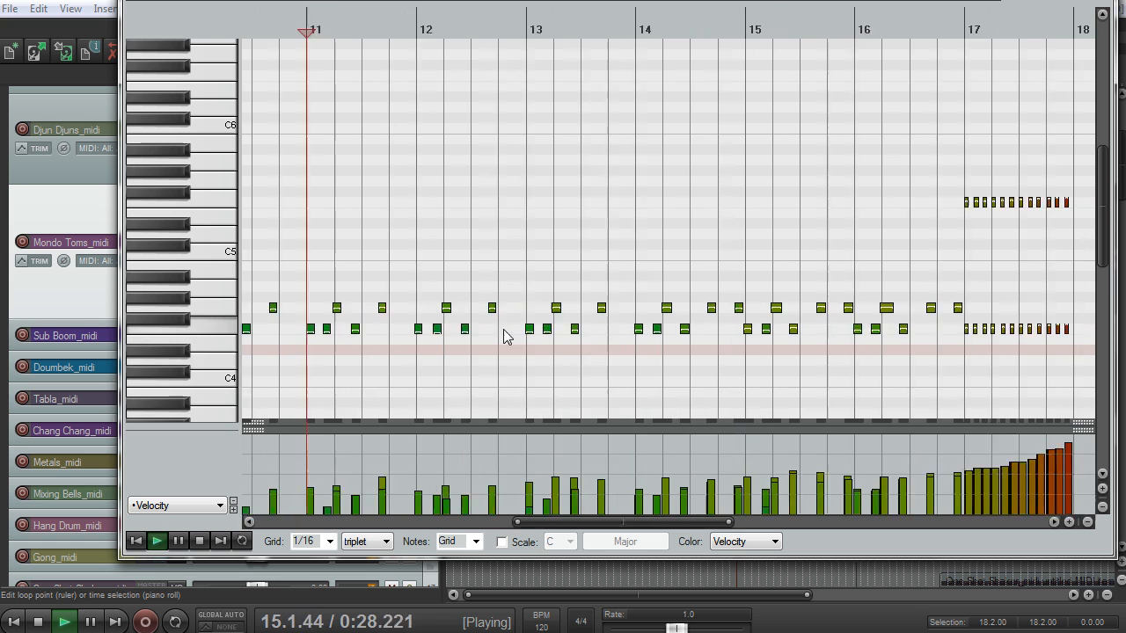
{"action": "scroll", "coordinate": [523, 349], "scroll_direction": "down", "scroll_amount": 5}
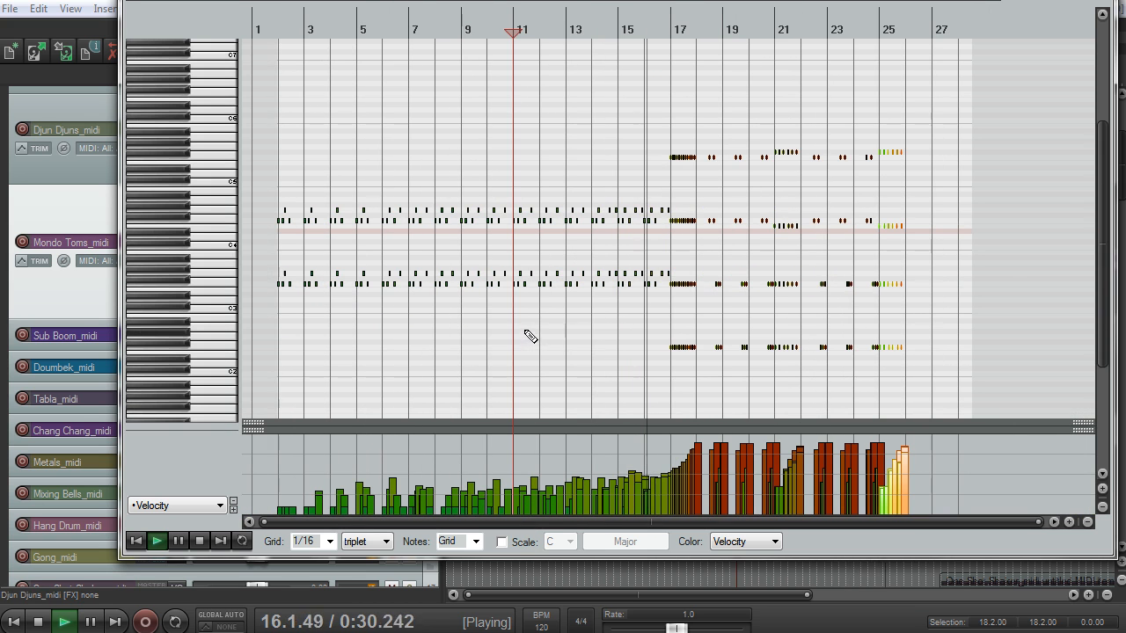
{"action": "mouse_move", "coordinate": [1106, 233]}
{"action": "left_mouse_down"}
{"action": "mouse_move", "coordinate": [1100, 259]}
{"action": "mouse_move", "coordinate": [1110, 254]}
{"action": "mouse_move", "coordinate": [1104, 239]}
{"action": "left_mouse_up"}
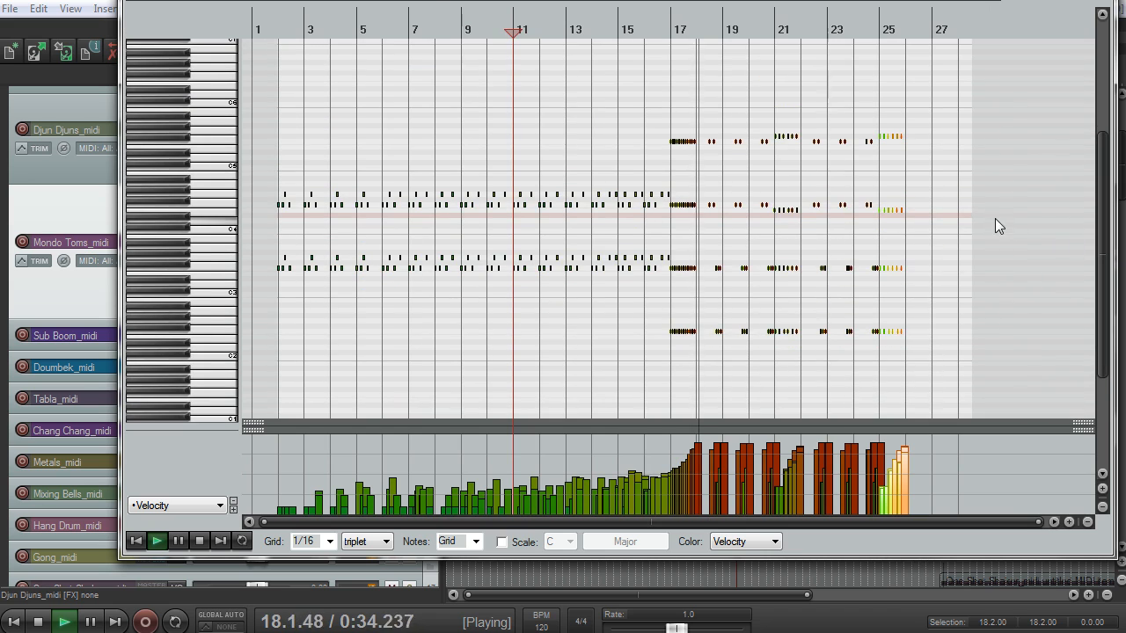
{"action": "scroll", "coordinate": [986, 215], "scroll_direction": "up", "scroll_amount": 4}
{"action": "scroll", "coordinate": [982, 212], "scroll_direction": "down", "scroll_amount": 2}
{"action": "scroll", "coordinate": [986, 214], "scroll_direction": "down", "scroll_amount": 3}
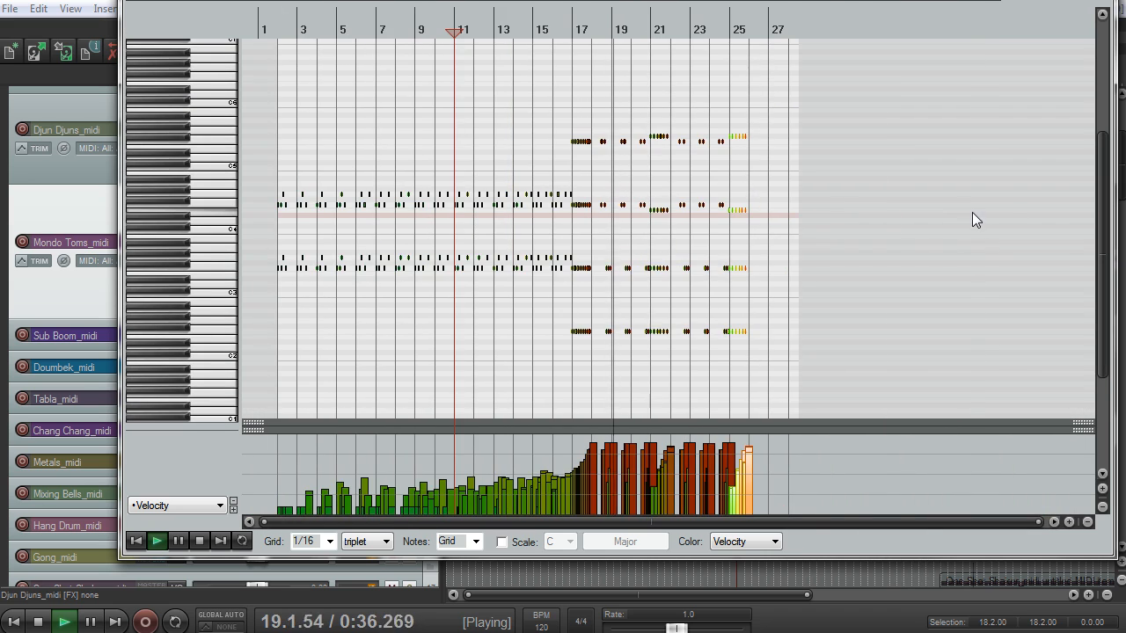
{"action": "scroll", "coordinate": [967, 215], "scroll_direction": "up", "scroll_amount": 3}
{"action": "scroll", "coordinate": [958, 214], "scroll_direction": "down", "scroll_amount": 3}
{"action": "scroll", "coordinate": [801, 326], "scroll_direction": "up", "scroll_amount": 6}
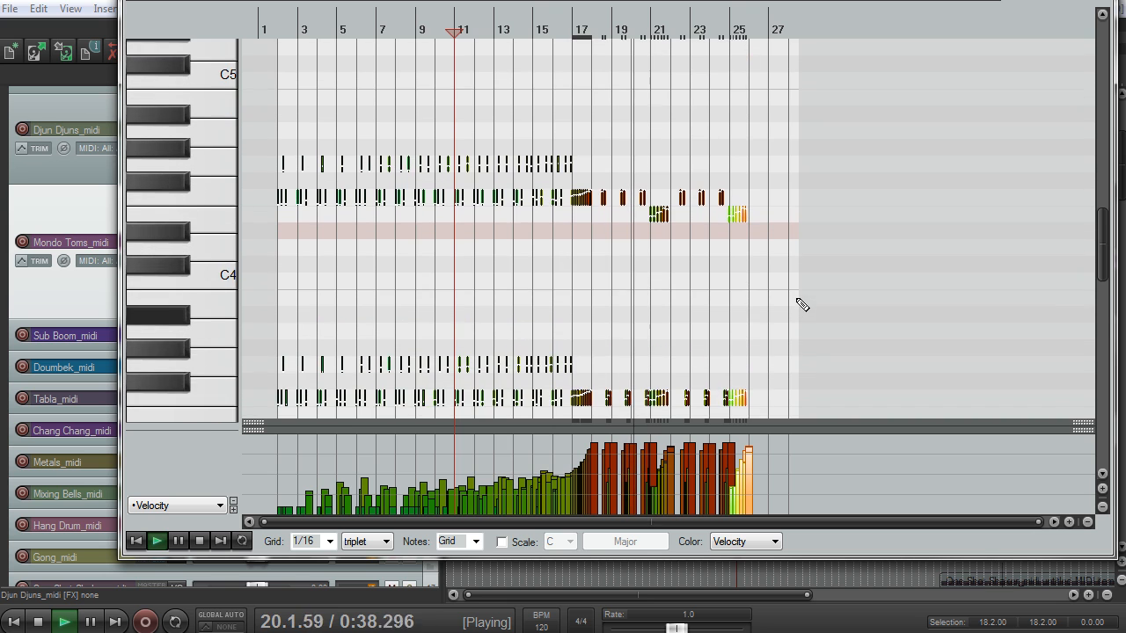
{"action": "scroll", "coordinate": [789, 309], "scroll_direction": "down", "scroll_amount": 1}
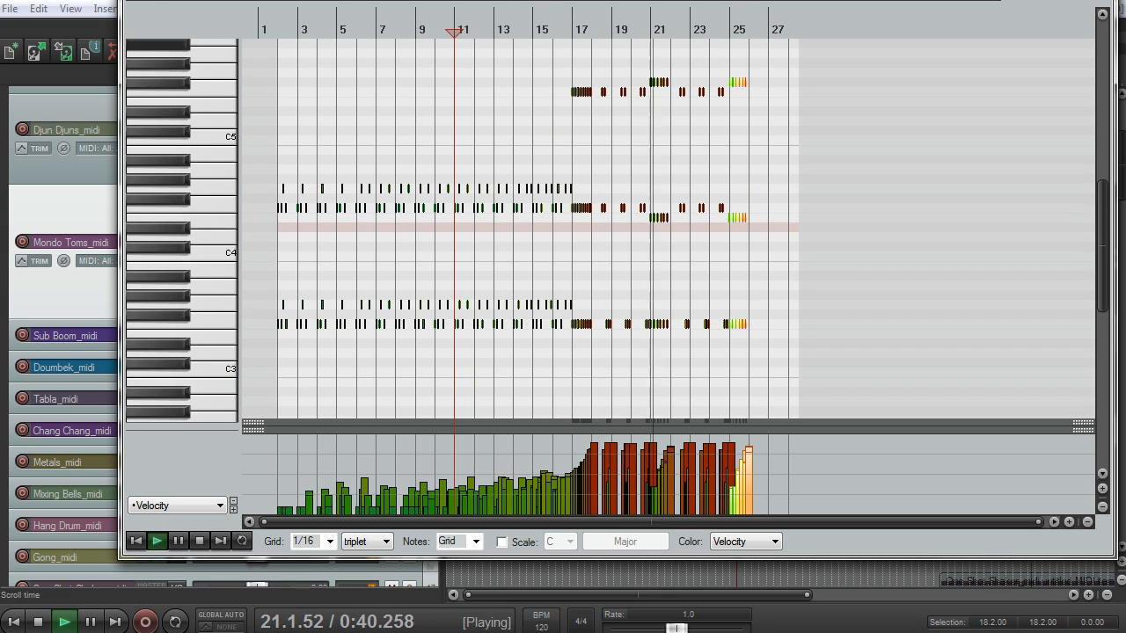
{"action": "left_click", "coordinate": [1090, 1]}
{"action": "key", "text": "space"}
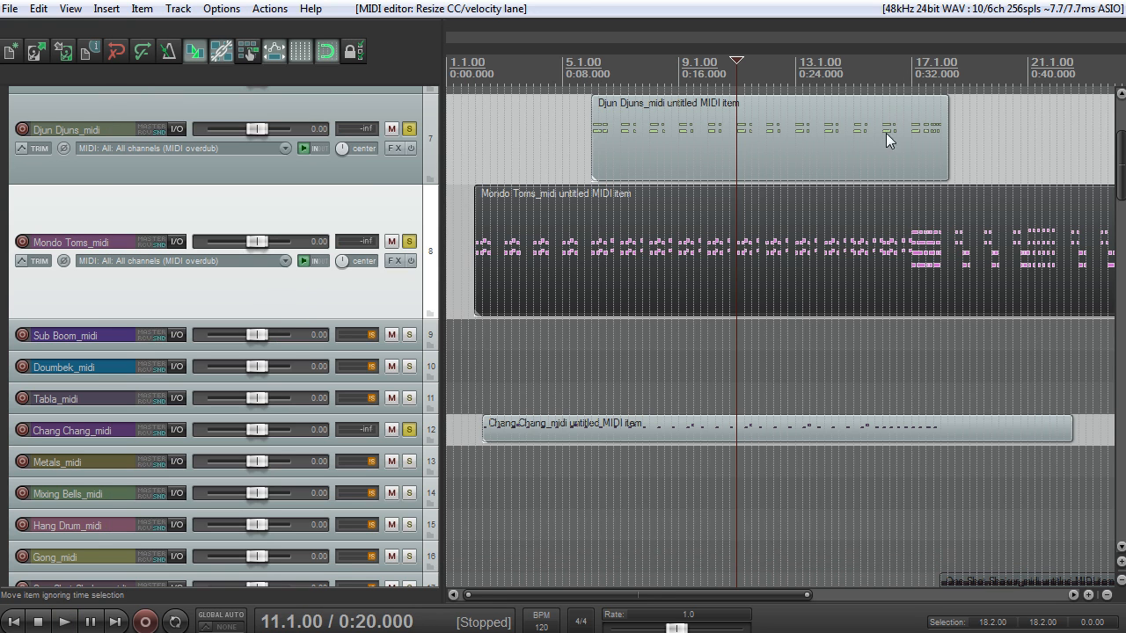
Clear the track solos and play the full arrangement from 16.4.00
{"action": "left_click", "coordinate": [409, 430]}
{"action": "scroll", "coordinate": [410, 432], "scroll_direction": "up", "scroll_amount": 3}
{"action": "left_click", "coordinate": [890, 69]}
{"action": "left_click", "coordinate": [903, 71]}
{"action": "key", "text": "space"}
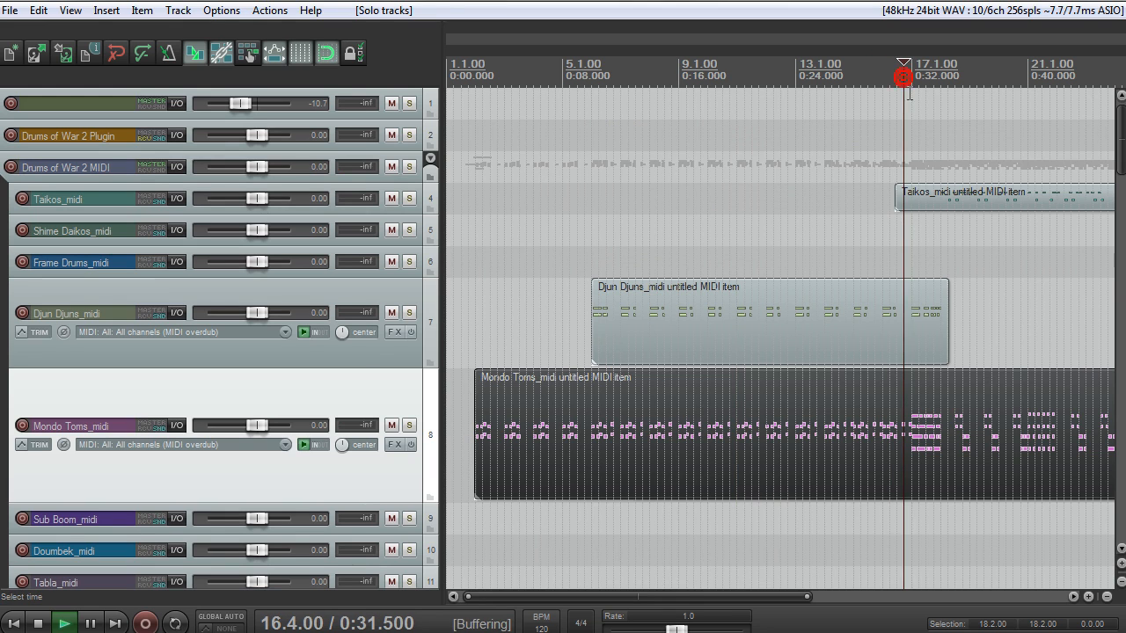
Solo and enlarge the Taikos_midi track, and examine its item's notes and velocities in the MIDI editor during playback
{"action": "left_click", "coordinate": [409, 198]}
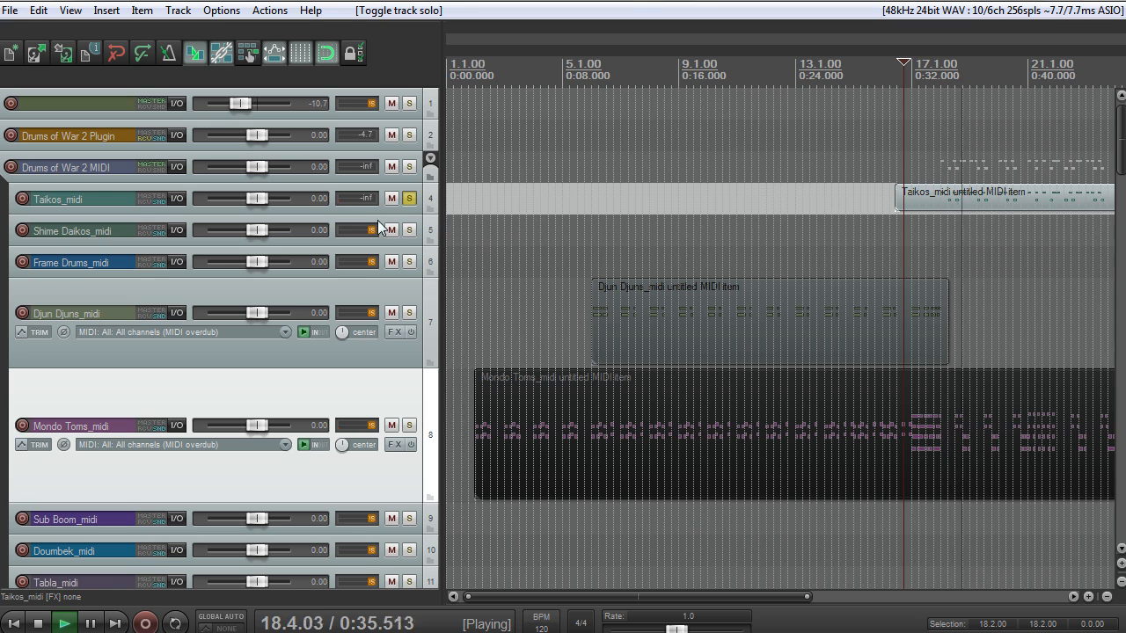
{"action": "left_click_drag", "start_coordinate": [395, 214], "coordinate": [362, 349]}
{"action": "double_click", "coordinate": [963, 294]}
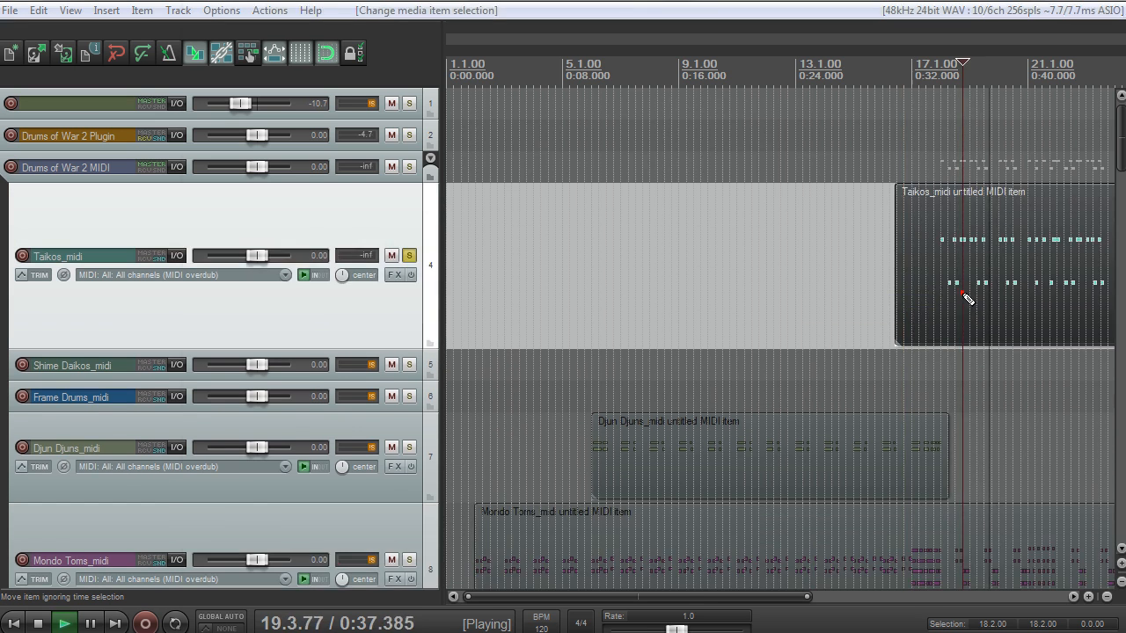
{"action": "scroll", "coordinate": [733, 302], "scroll_direction": "down", "scroll_amount": 5}
{"action": "scroll", "coordinate": [733, 302], "scroll_direction": "up", "scroll_amount": 8}
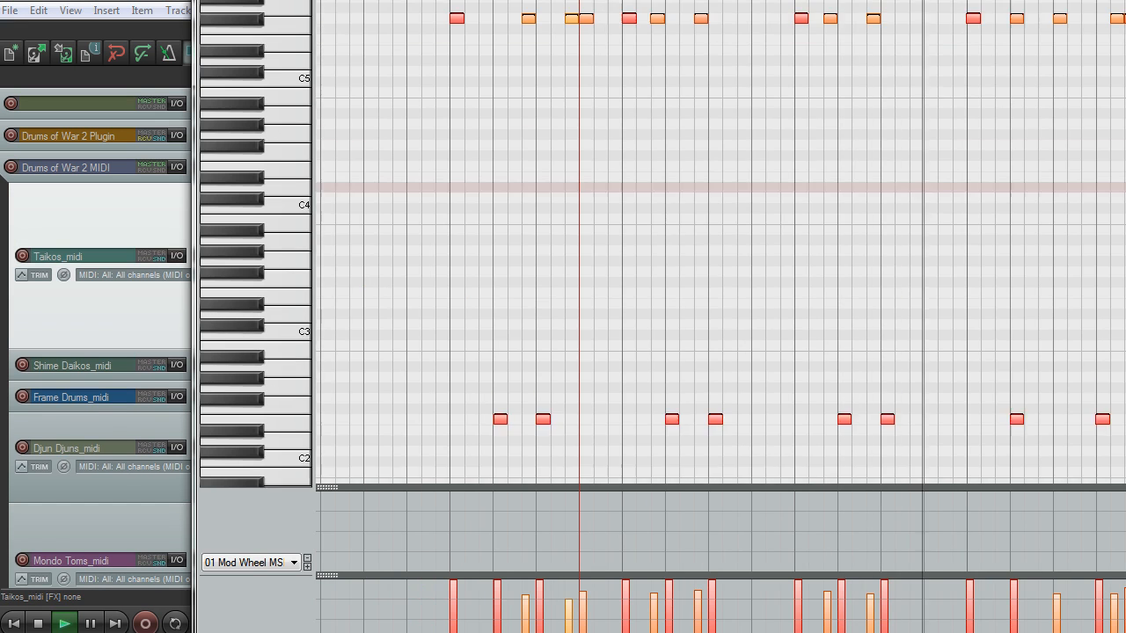
{"action": "scroll", "coordinate": [1058, 256], "scroll_direction": "down", "scroll_amount": 5}
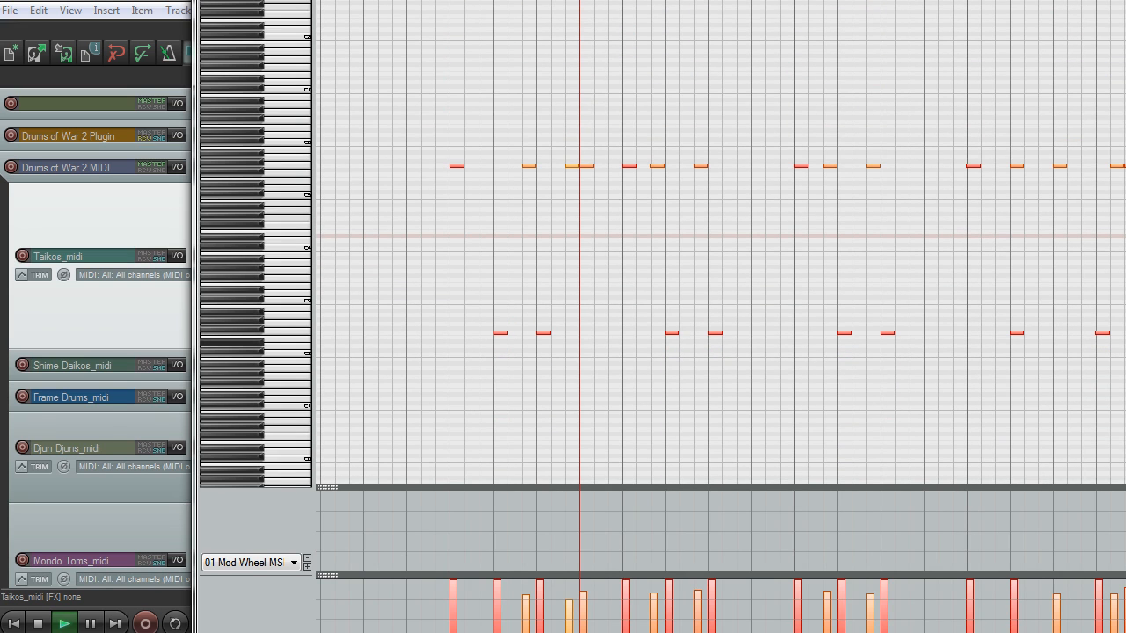
{"action": "scroll", "coordinate": [1100, 234], "scroll_direction": "down", "scroll_amount": 5}
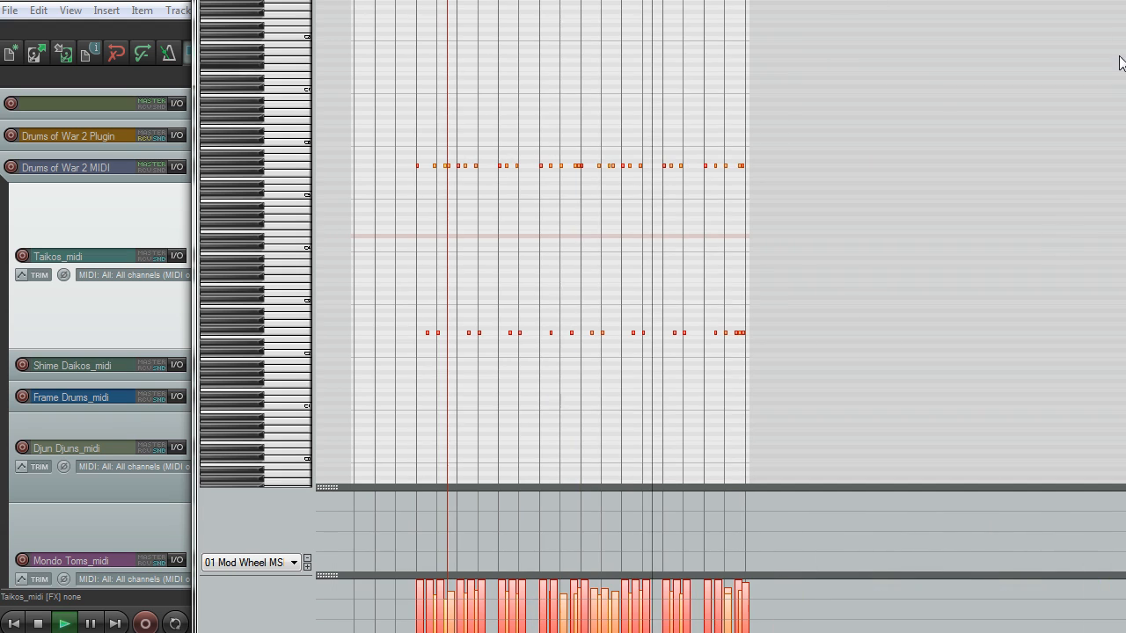
{"action": "key", "text": "Escape"}
{"action": "key", "text": "space"}
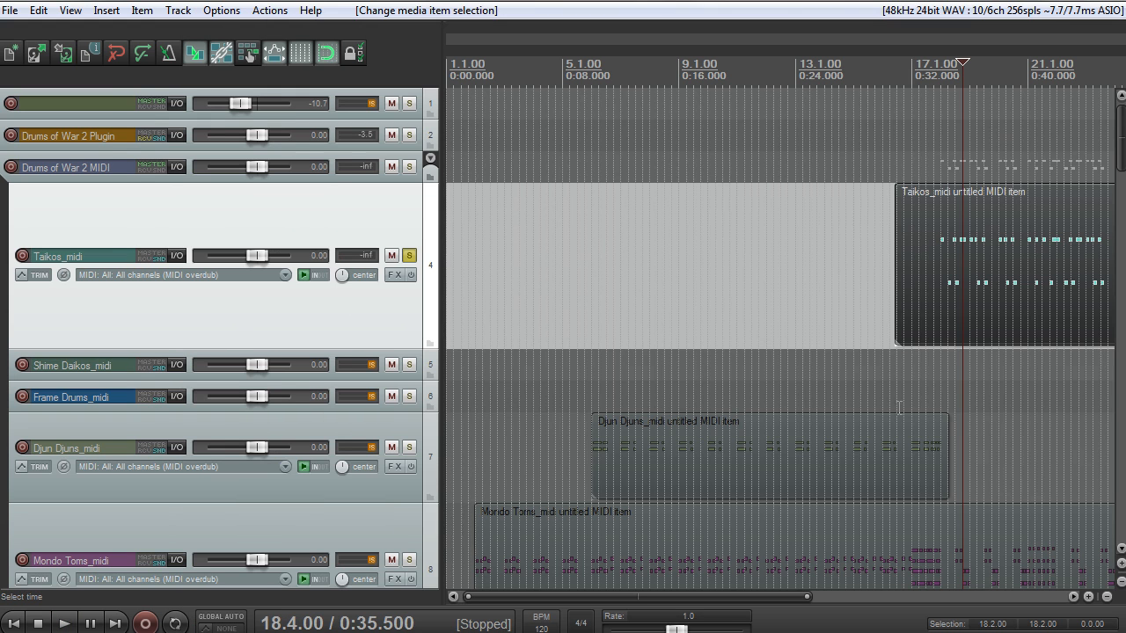
Add Mondo Toms_midi to the solo and play it together with Taikos_midi from 18.4.00
{"action": "left_click", "coordinate": [412, 558]}
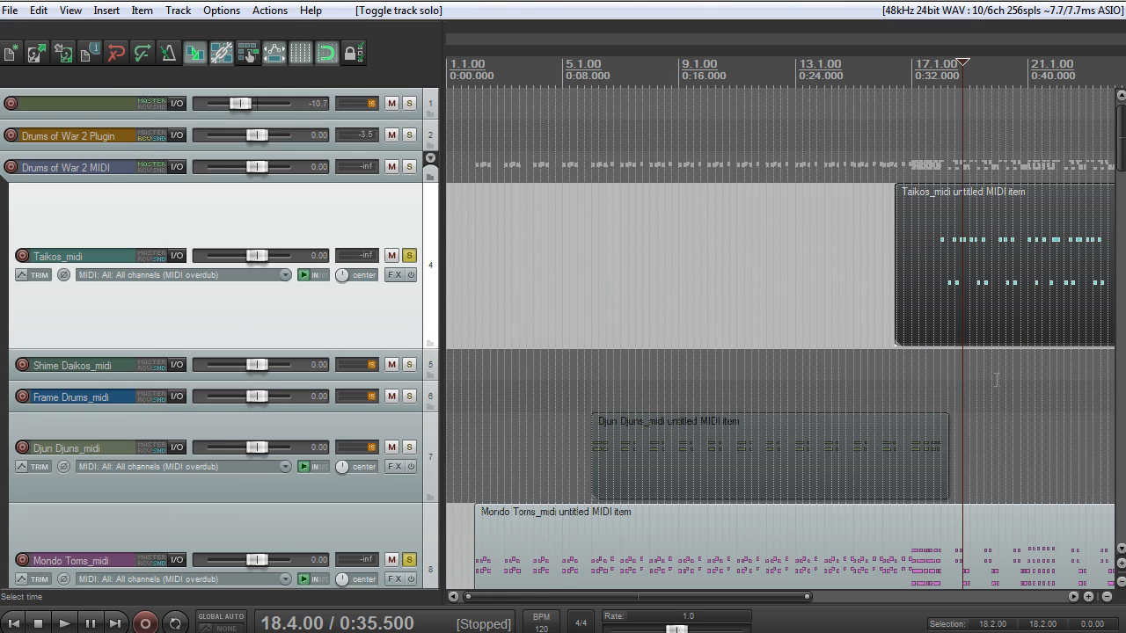
{"action": "key", "text": "space"}
{"action": "scroll", "coordinate": [1121, 173], "scroll_direction": "down", "scroll_amount": 2}
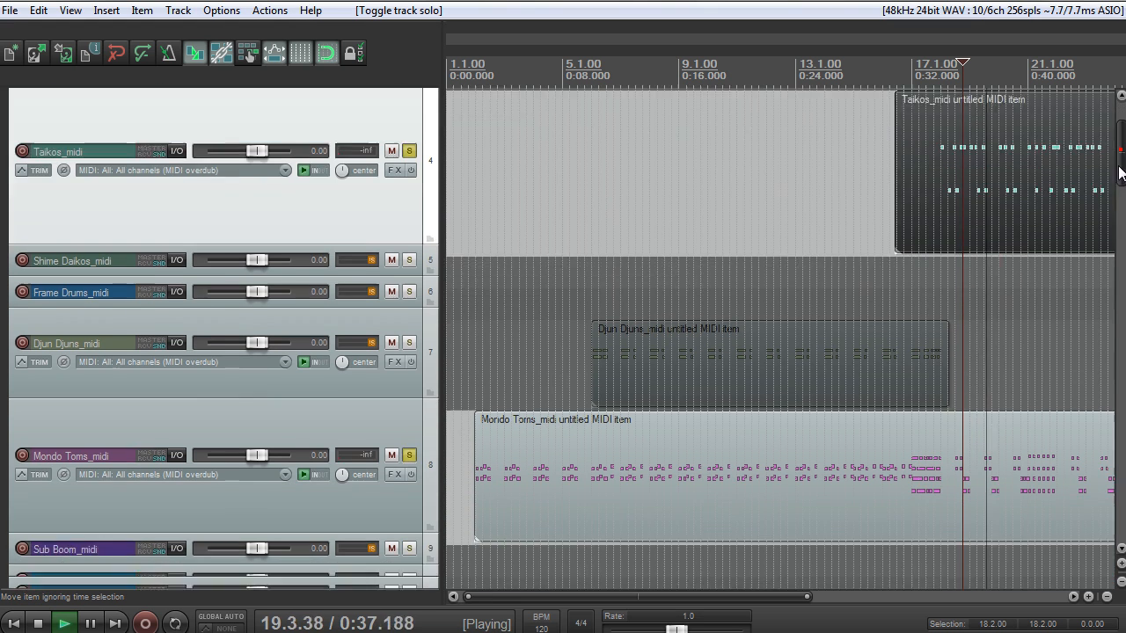
{"action": "left_click_drag", "start_coordinate": [1122, 174], "coordinate": [1112, 216]}
{"action": "key", "text": "space"}
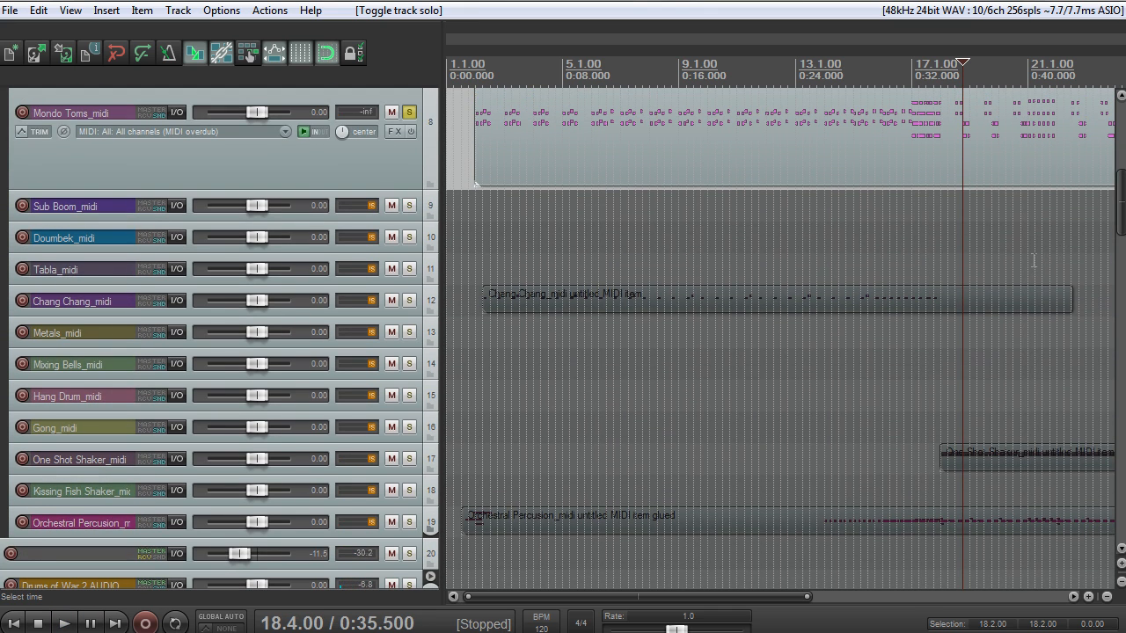
Record-arm Taikos_midi and play the soloed parts from the start of bar 18
{"action": "scroll", "coordinate": [5, 196], "scroll_direction": "up", "scroll_amount": 2}
{"action": "scroll", "coordinate": [7, 172], "scroll_direction": "up", "scroll_amount": 2}
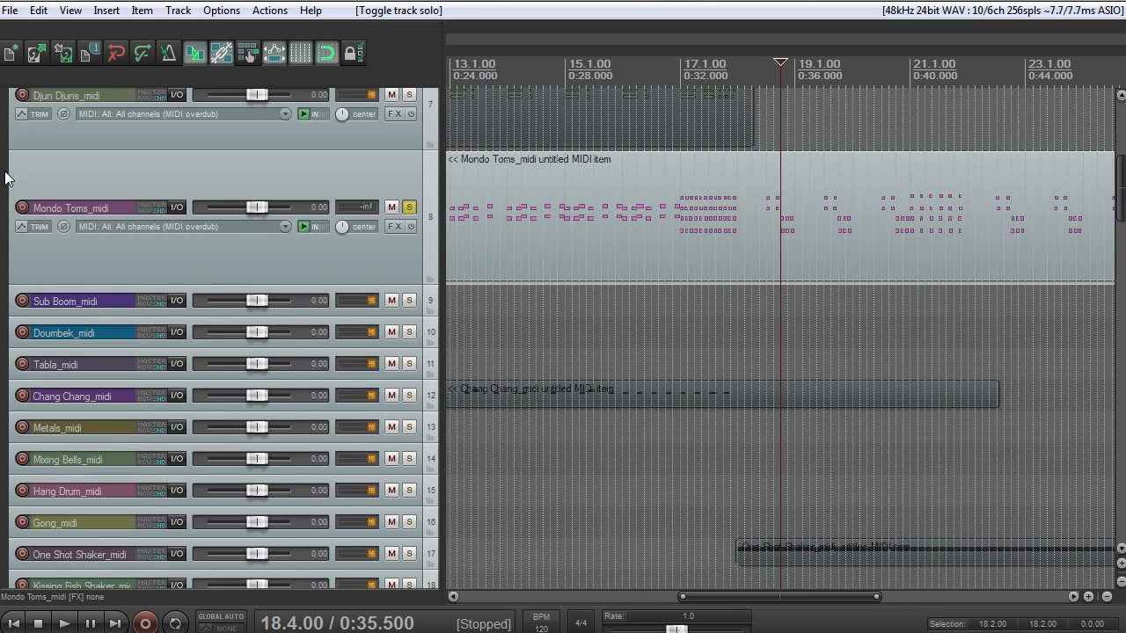
{"action": "scroll", "coordinate": [7, 172], "scroll_direction": "up", "scroll_amount": 2}
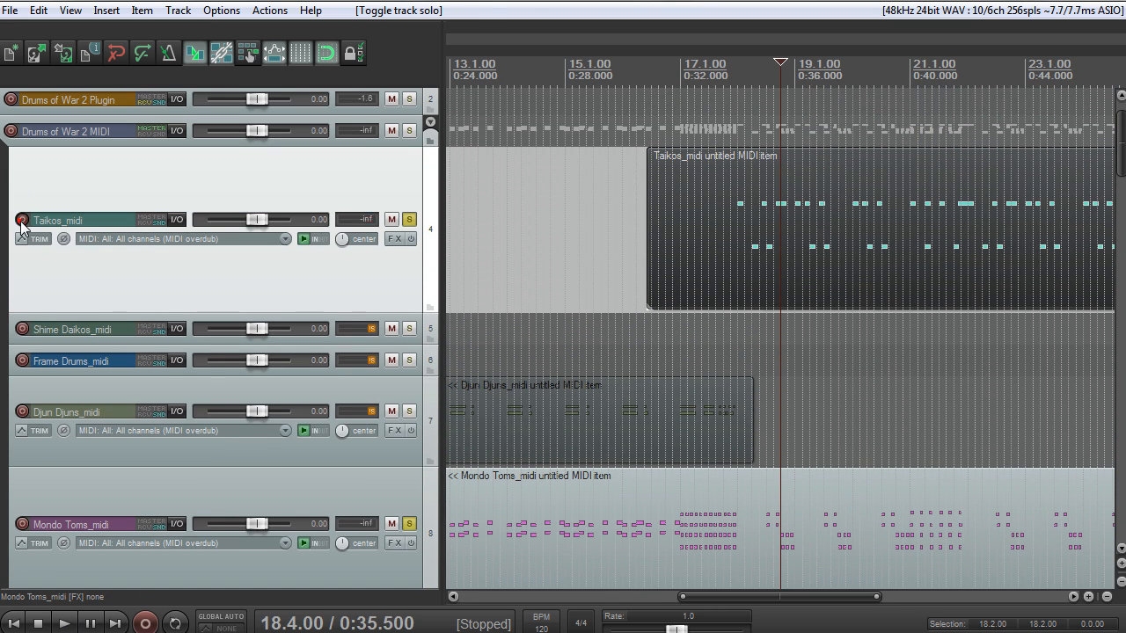
{"action": "left_click", "coordinate": [22, 219]}
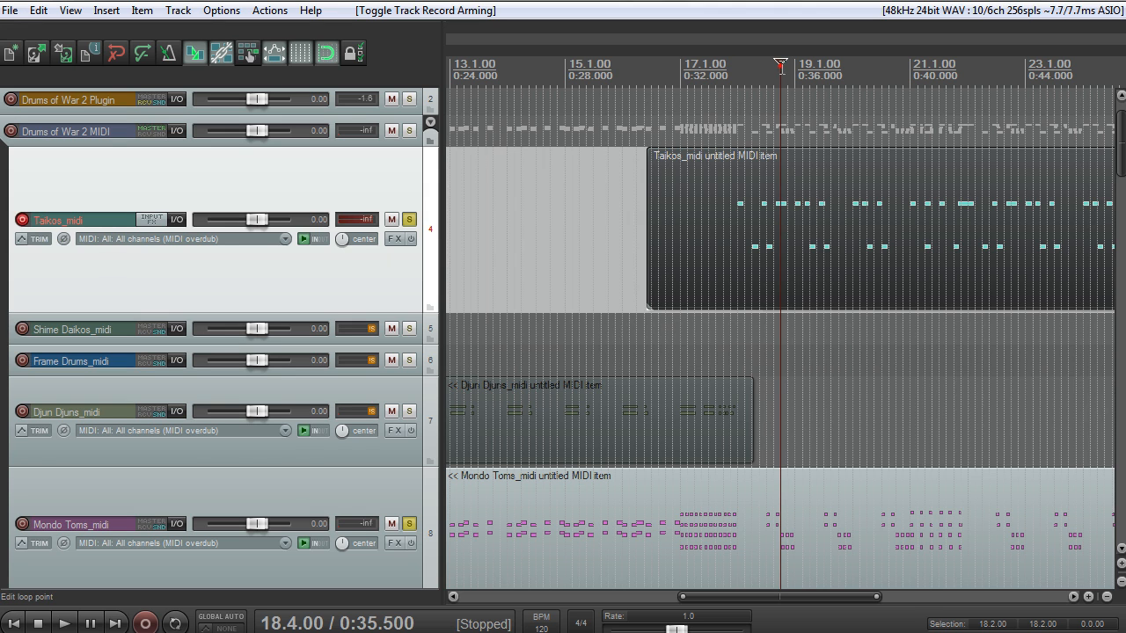
{"action": "left_click", "coordinate": [739, 67]}
{"action": "key", "text": "space"}
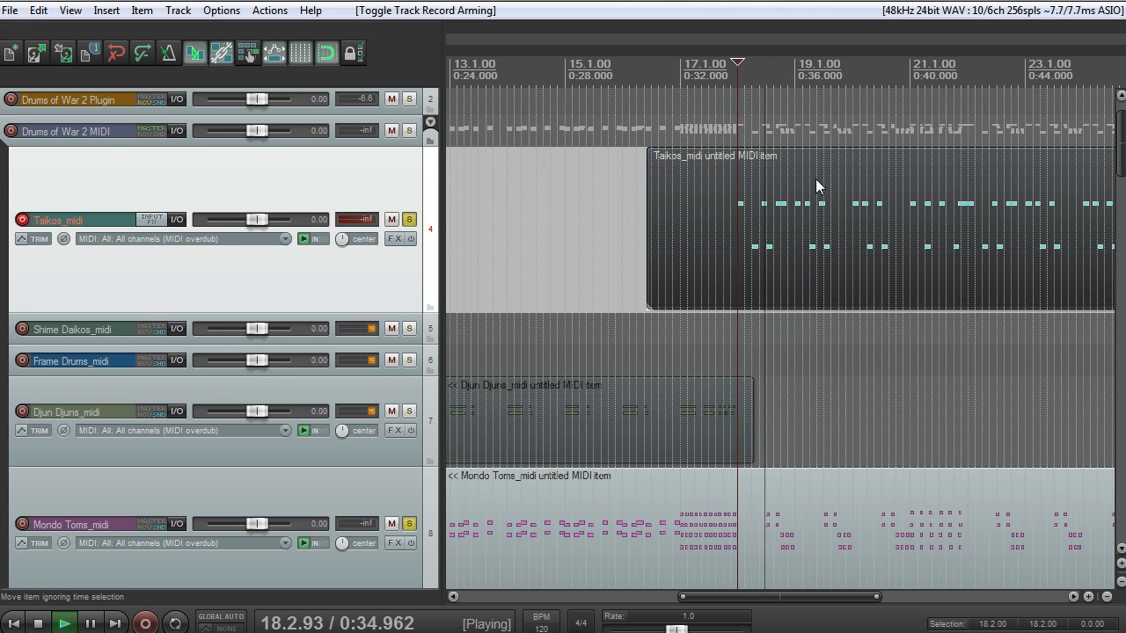
Finish listening to the current playback, and replay the soloed Taikos_midi and Mondo Toms_midi parts from 20.2.00
{"action": "scroll", "coordinate": [815, 179], "scroll_direction": "up", "scroll_amount": 2}
{"action": "scroll", "coordinate": [818, 179], "scroll_direction": "down", "scroll_amount": 2}
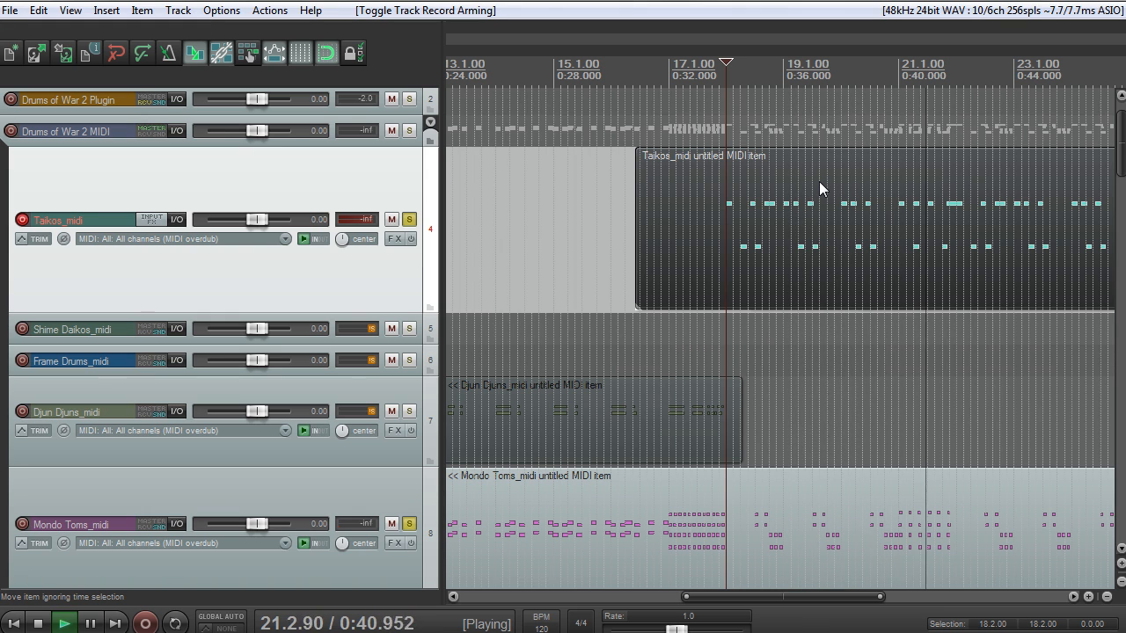
{"action": "key", "text": "space"}
{"action": "left_click", "coordinate": [855, 72]}
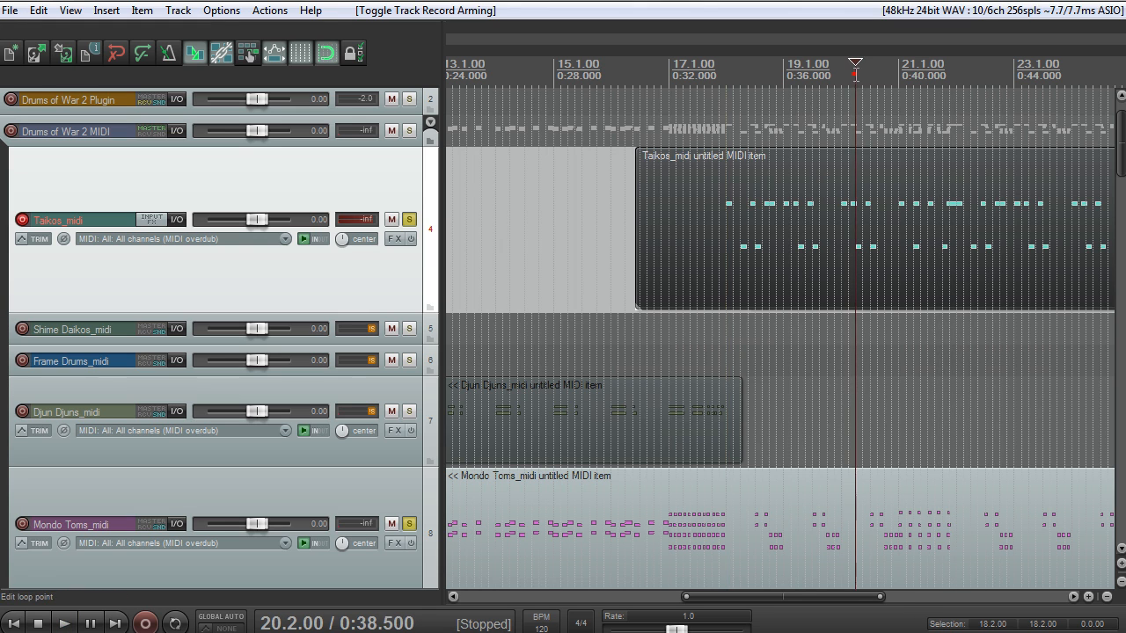
{"action": "scroll", "coordinate": [561, 509], "scroll_direction": "up", "scroll_amount": 1}
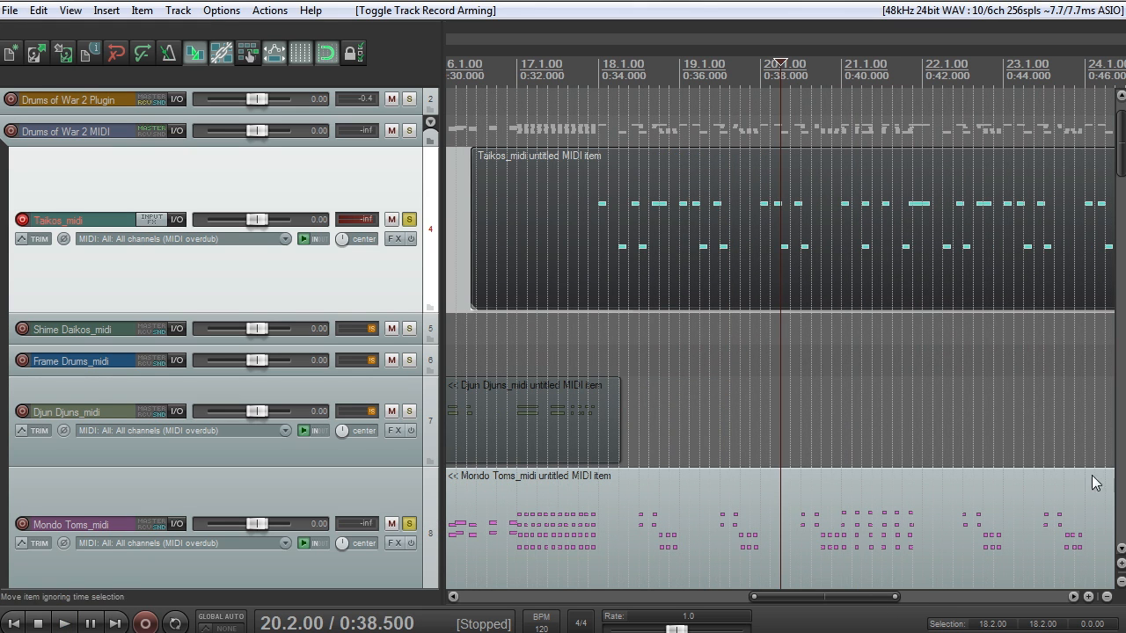
{"action": "left_click_drag", "start_coordinate": [1119, 180], "coordinate": [1119, 156]}
{"action": "key", "text": "space"}
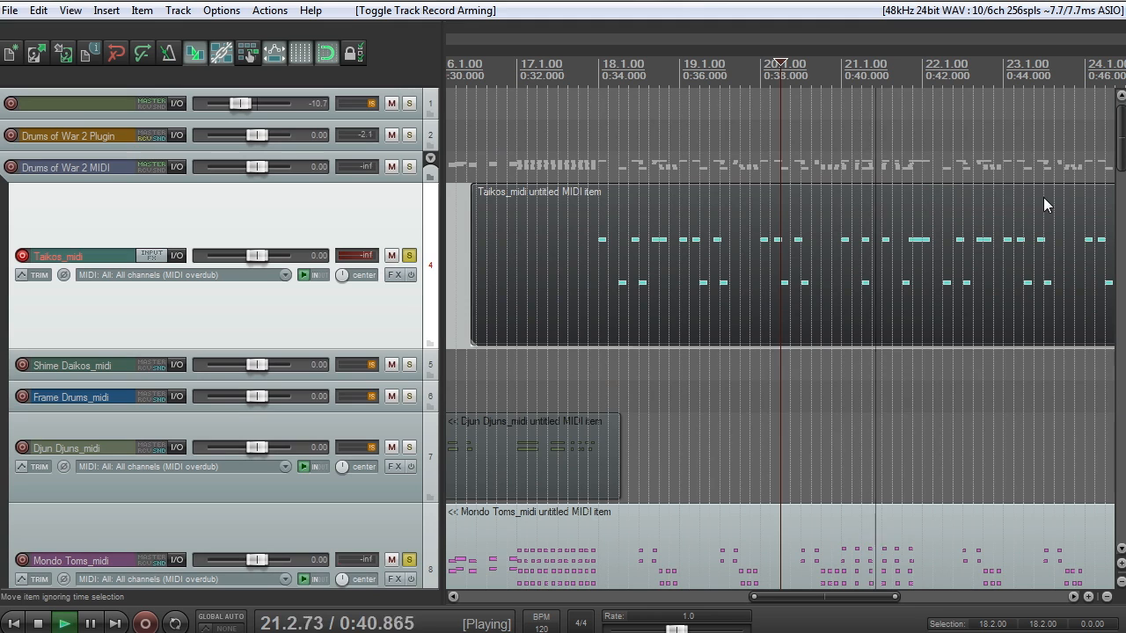
{"action": "key", "text": "space"}
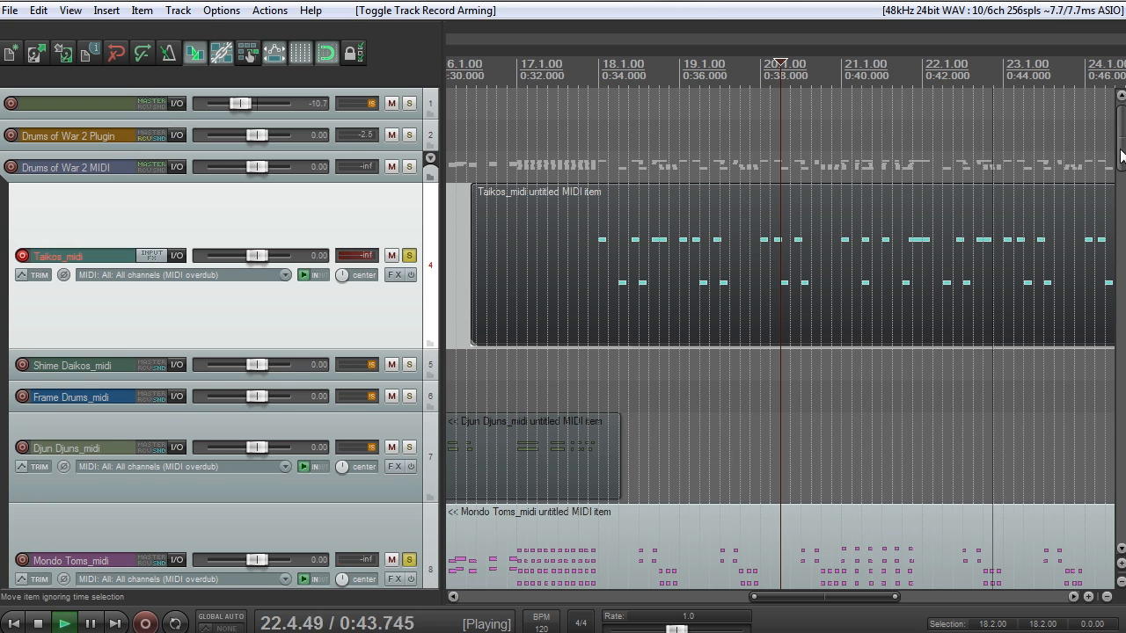
{"action": "mouse_move", "coordinate": [1121, 152]}
{"action": "left_mouse_down"}
{"action": "mouse_move", "coordinate": [1121, 192]}
{"action": "mouse_move", "coordinate": [1117, 168]}
{"action": "left_mouse_up"}
{"action": "scroll", "coordinate": [983, 199], "scroll_direction": "down", "scroll_amount": 1}
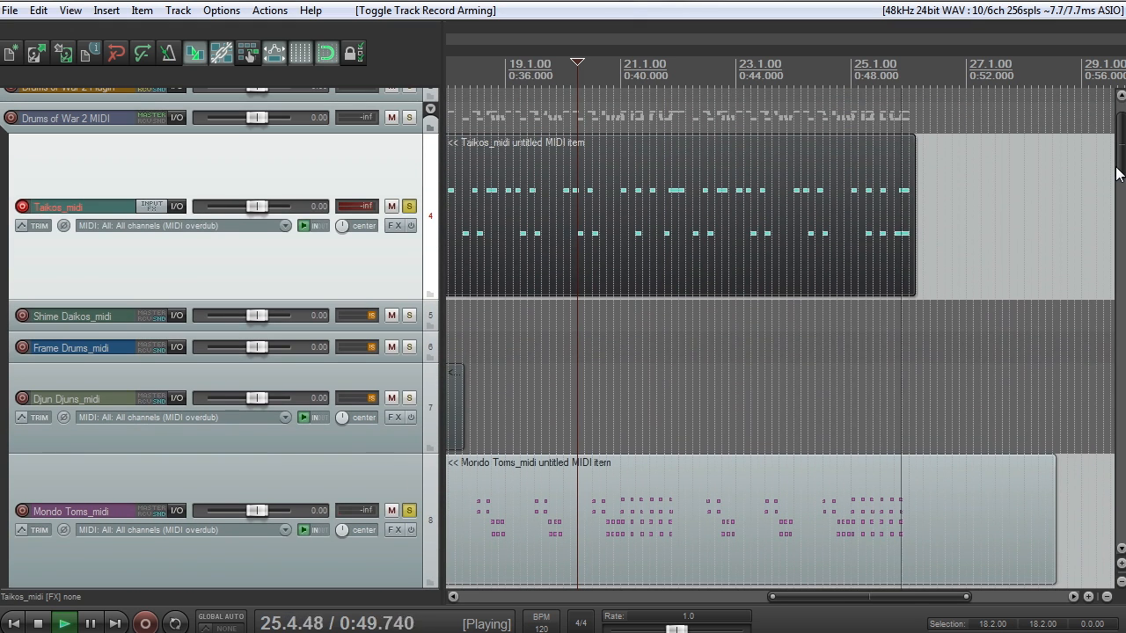
{"action": "key", "text": "space"}
Clear all track solos and shorten the Chang Chang_midi item so that it ends at bar 18
{"action": "left_click", "coordinate": [409, 206], "text": "ctrl"}
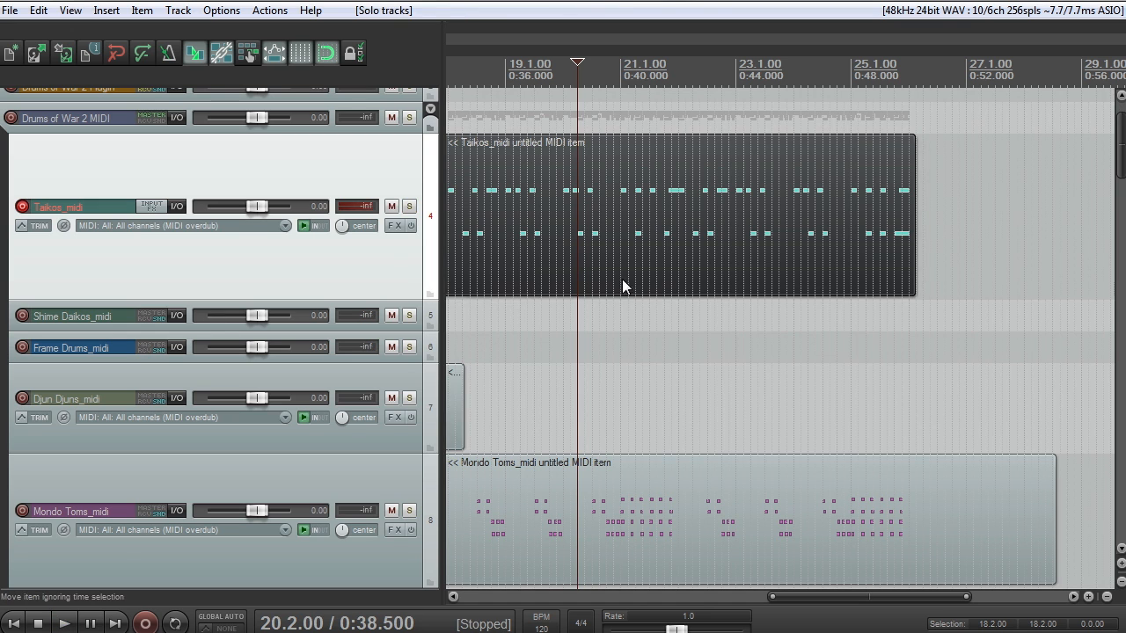
{"action": "left_click_drag", "start_coordinate": [1122, 159], "coordinate": [1123, 224]}
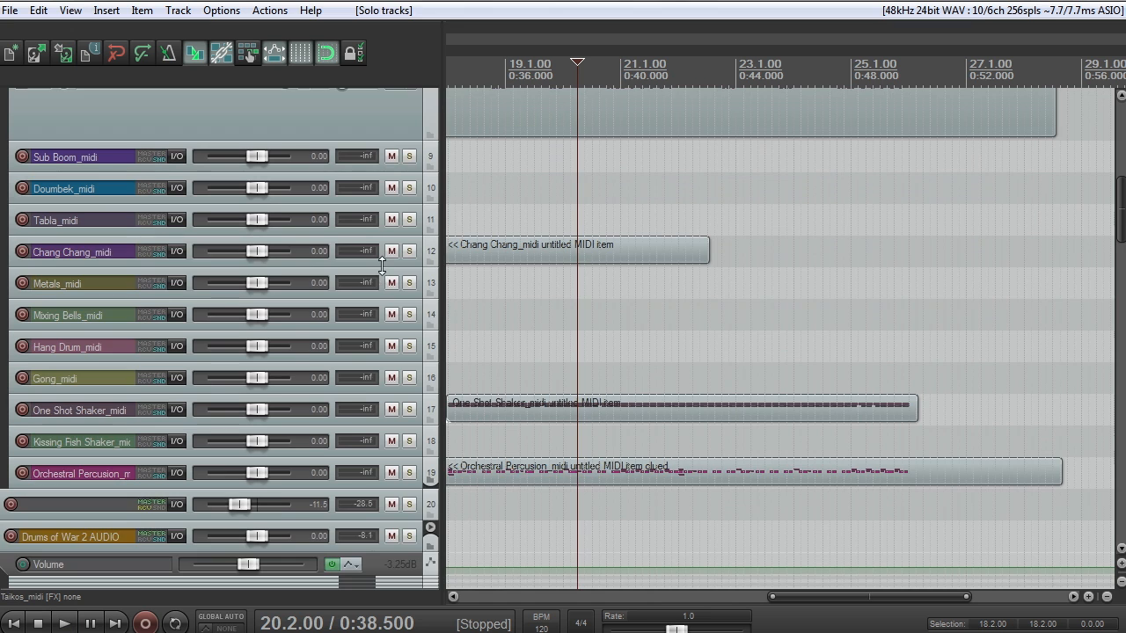
{"action": "left_click_drag", "start_coordinate": [382, 266], "coordinate": [382, 320]}
{"action": "scroll", "coordinate": [555, 329], "scroll_direction": "down", "scroll_amount": 2}
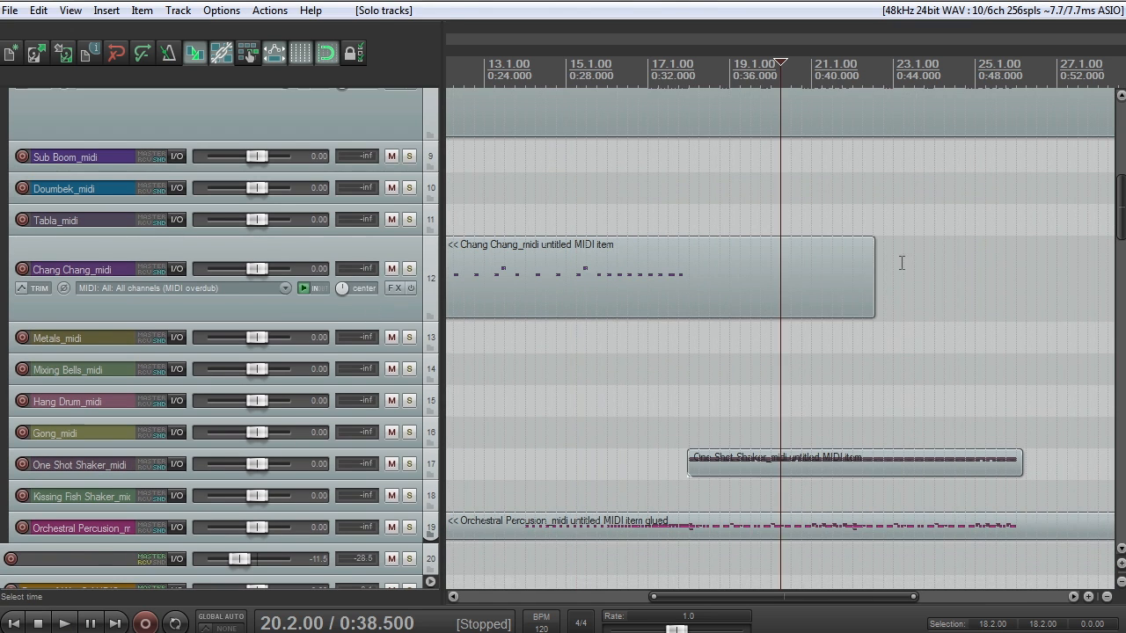
Solo and enlarge the One Shot Shaker_midi track, playing it from 18.1.00
{"action": "left_click", "coordinate": [410, 464]}
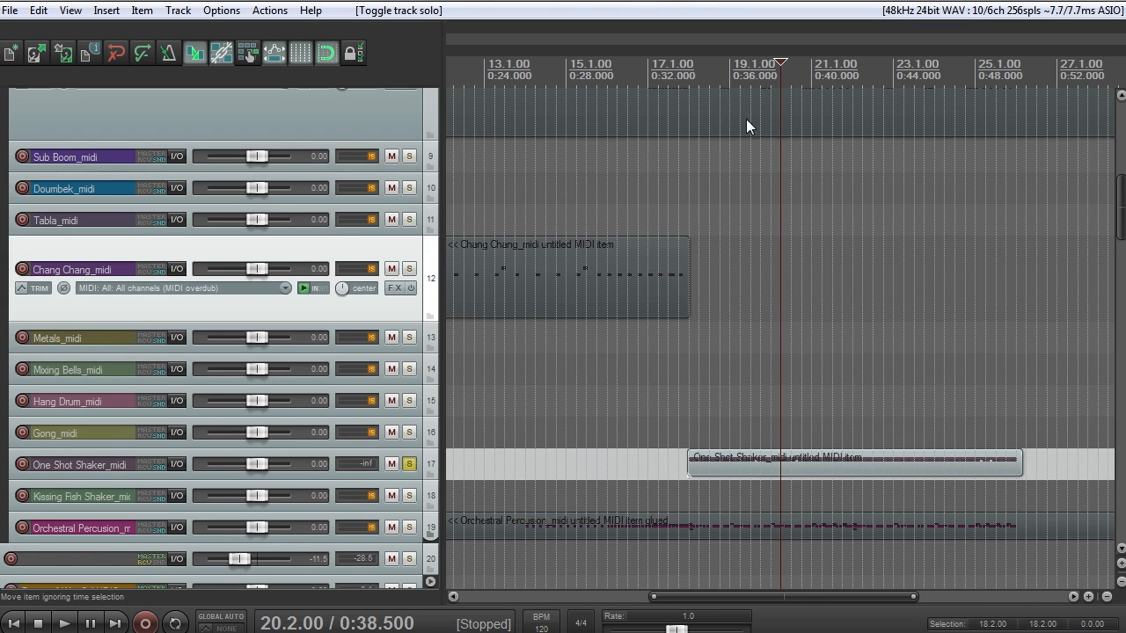
{"action": "left_click", "coordinate": [690, 76]}
{"action": "key", "text": "space"}
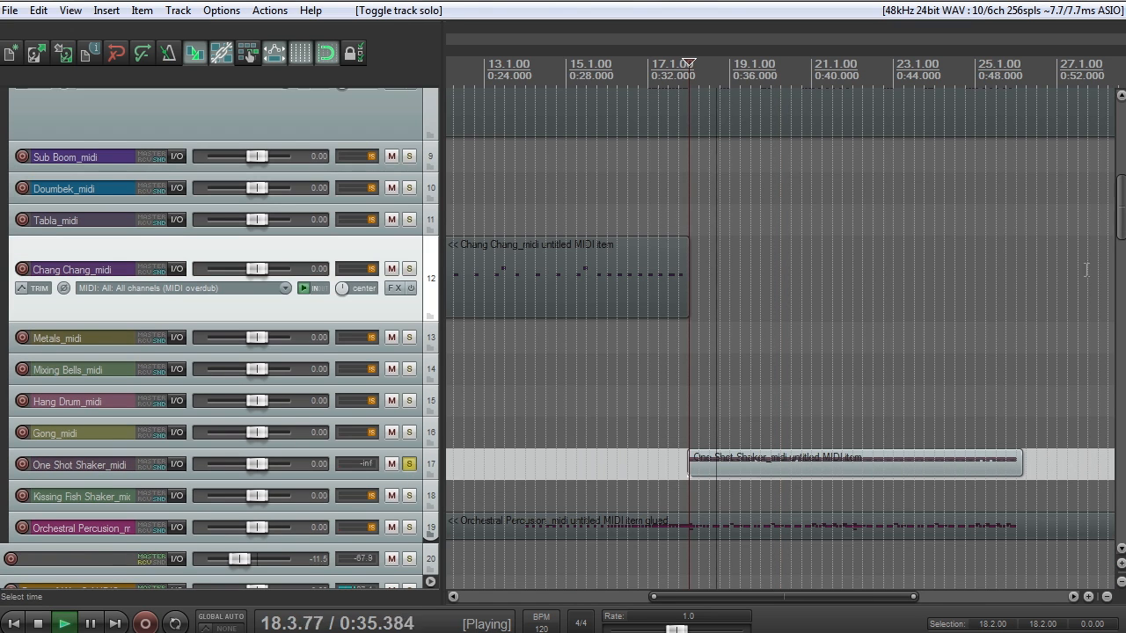
{"action": "left_click_drag", "start_coordinate": [397, 480], "coordinate": [398, 595]}
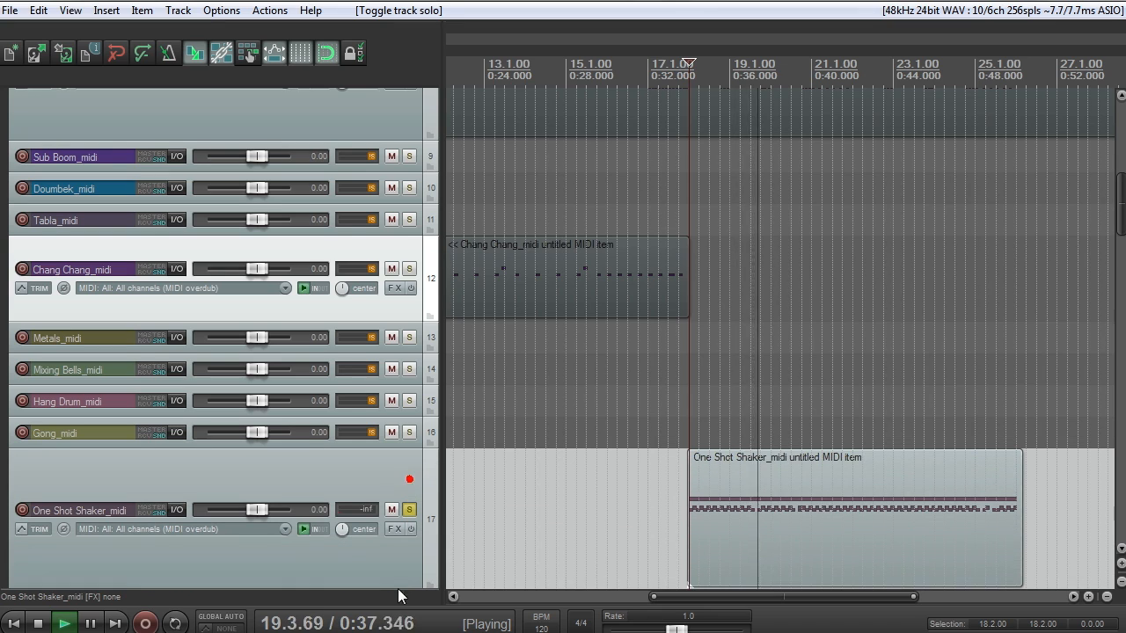
{"action": "scroll", "coordinate": [824, 522], "scroll_direction": "up", "scroll_amount": 4}
{"action": "scroll", "coordinate": [823, 523], "scroll_direction": "down", "scroll_amount": 3}
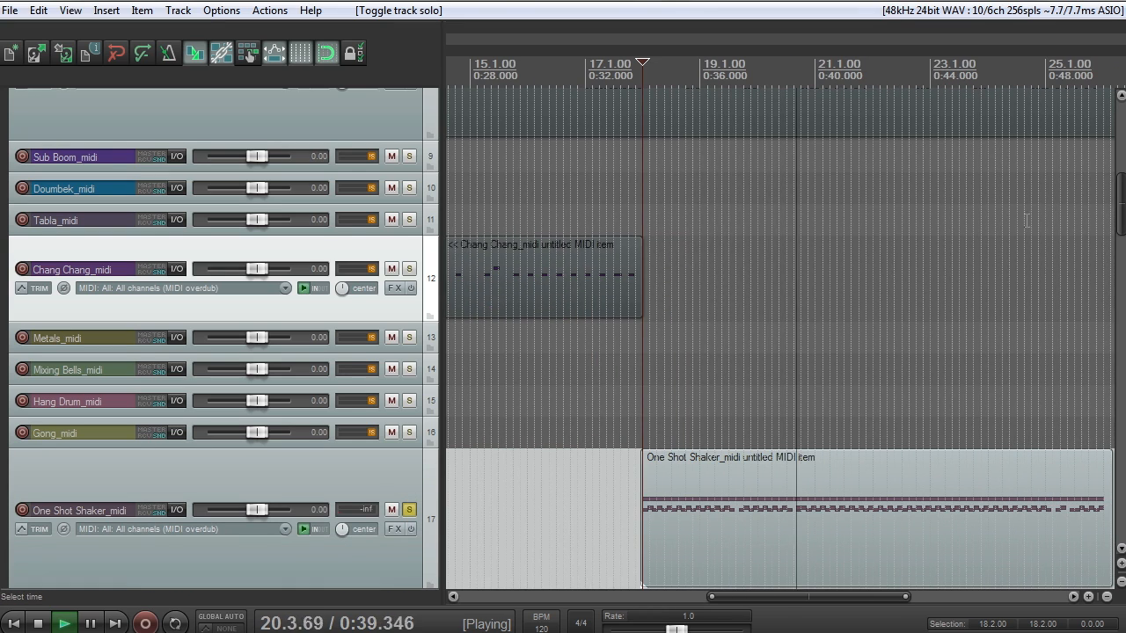
Add Taikos_midi and Mondo Toms_midi to the solo during playback, and disarm Taikos_midi for recording
{"action": "left_click_drag", "start_coordinate": [1120, 202], "coordinate": [1121, 128]}
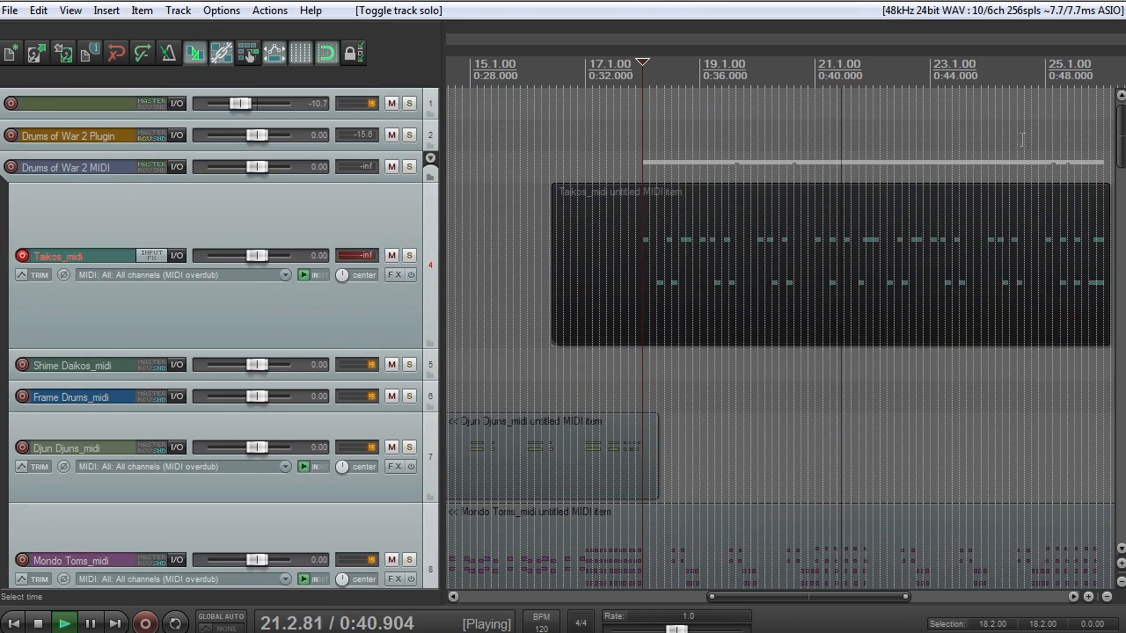
{"action": "left_click", "coordinate": [410, 255]}
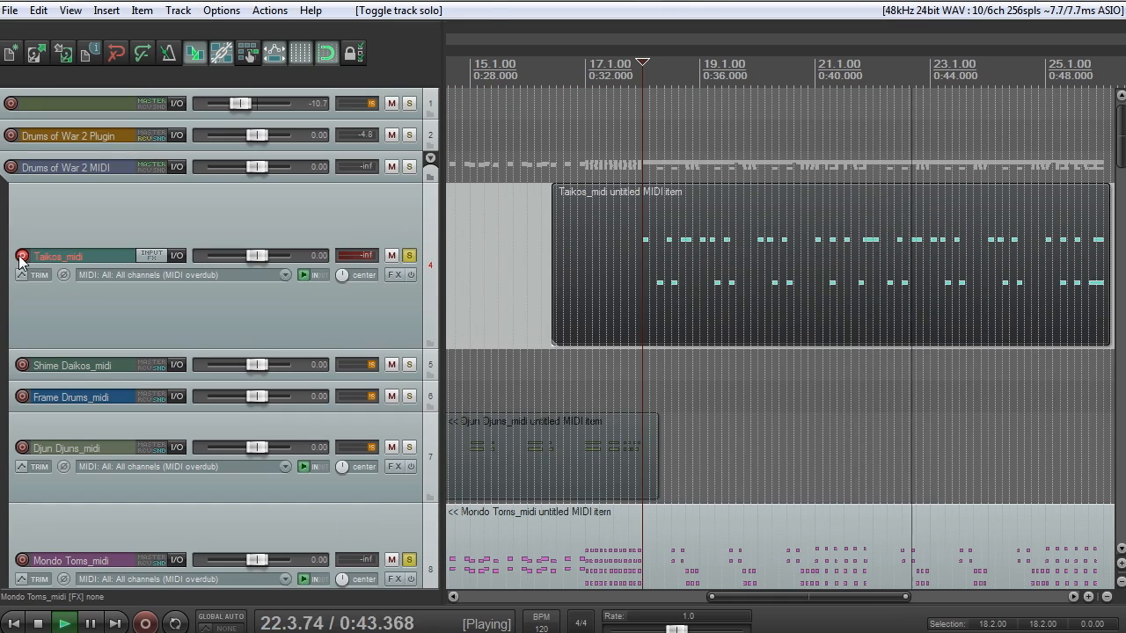
{"action": "scroll", "coordinate": [1088, 279], "scroll_direction": "down", "scroll_amount": 10}
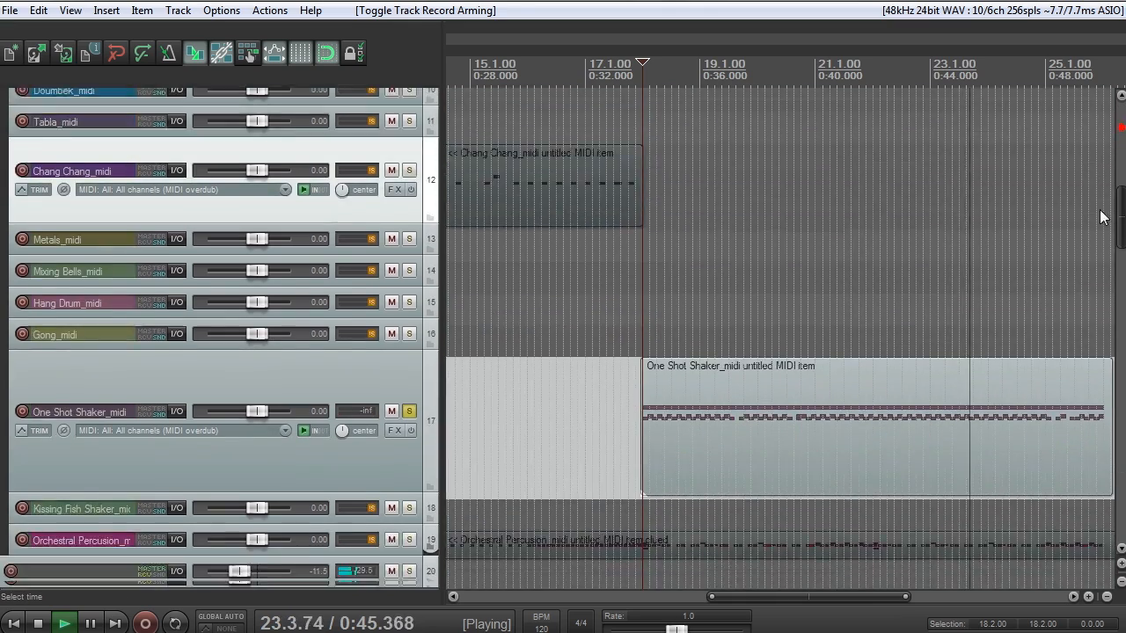
{"action": "scroll", "coordinate": [1088, 228], "scroll_direction": "up", "scroll_amount": 5}
{"action": "scroll", "coordinate": [1082, 176], "scroll_direction": "up", "scroll_amount": 6}
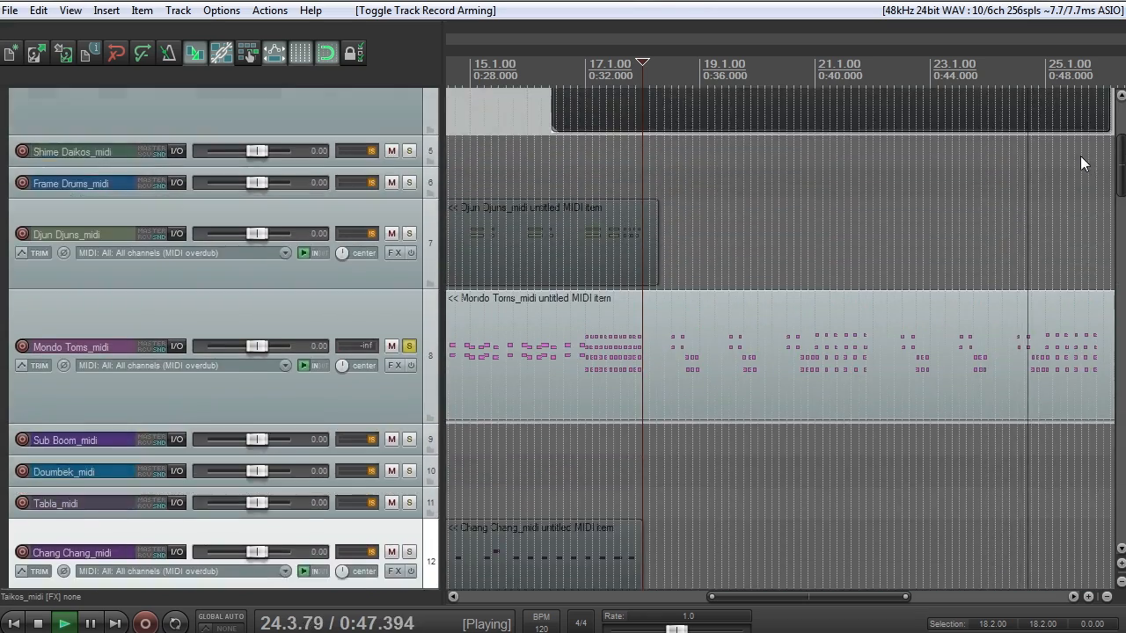
{"action": "scroll", "coordinate": [924, 208], "scroll_direction": "up", "scroll_amount": 2}
{"action": "scroll", "coordinate": [922, 214], "scroll_direction": "down", "scroll_amount": 6}
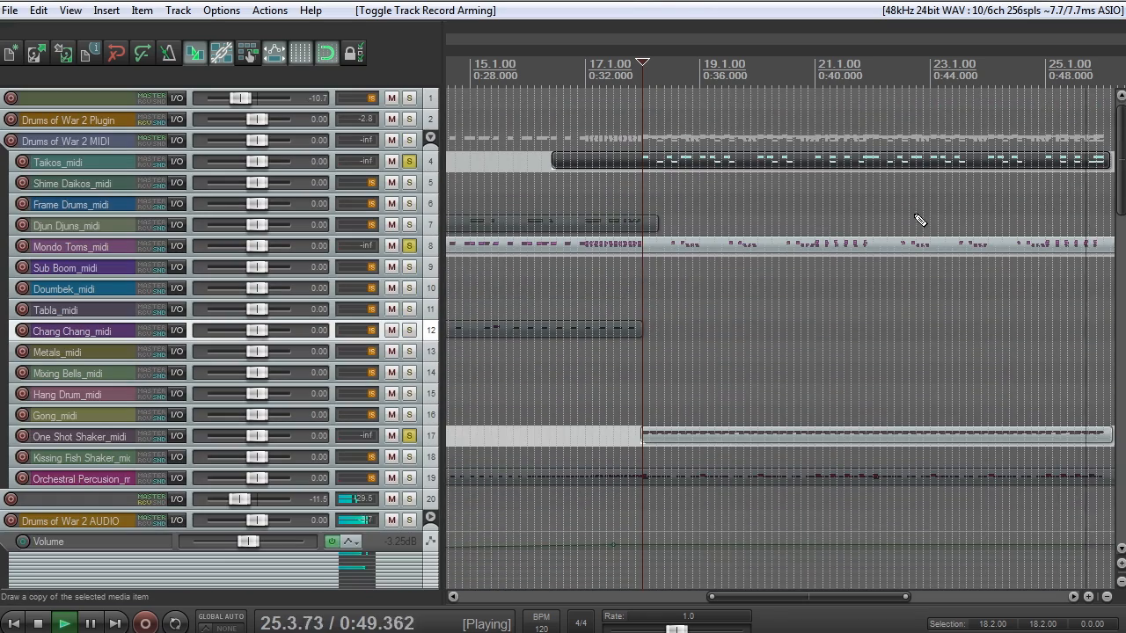
{"action": "key", "text": "space"}
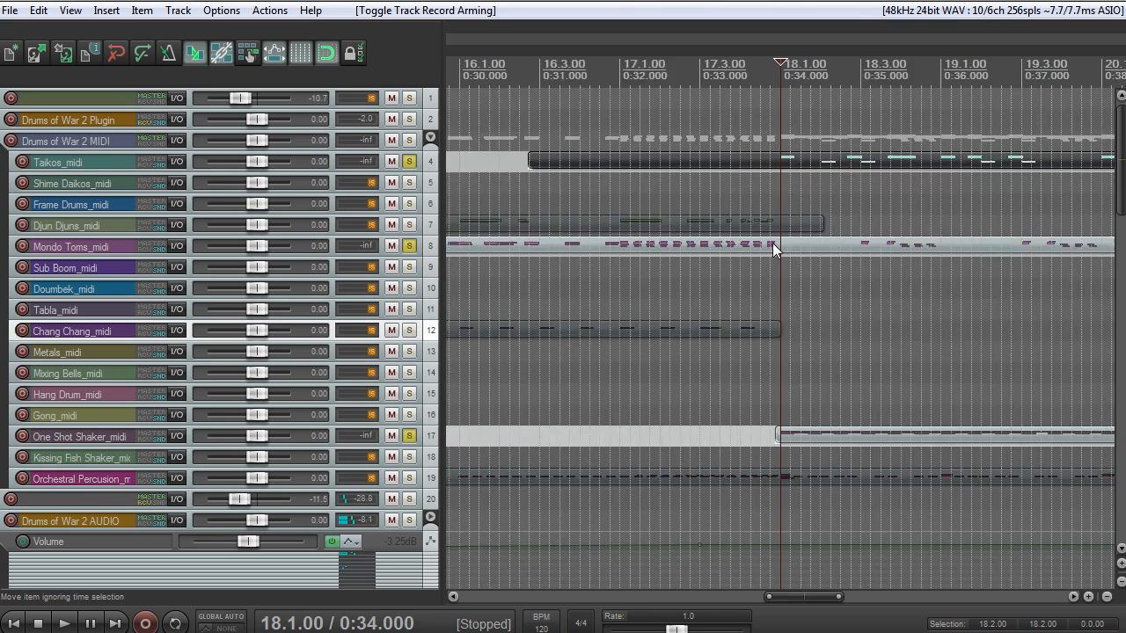
Shorten the Mondo Toms_midi and Orchestral Percussion_midi items so that both end at 26.3.00
{"action": "scroll", "coordinate": [786, 248], "scroll_direction": "down", "scroll_amount": 5}
{"action": "left_click", "coordinate": [831, 248]}
{"action": "left_click_drag", "start_coordinate": [850, 248], "coordinate": [823, 252]}
{"action": "left_click_drag", "start_coordinate": [844, 471], "coordinate": [820, 486]}
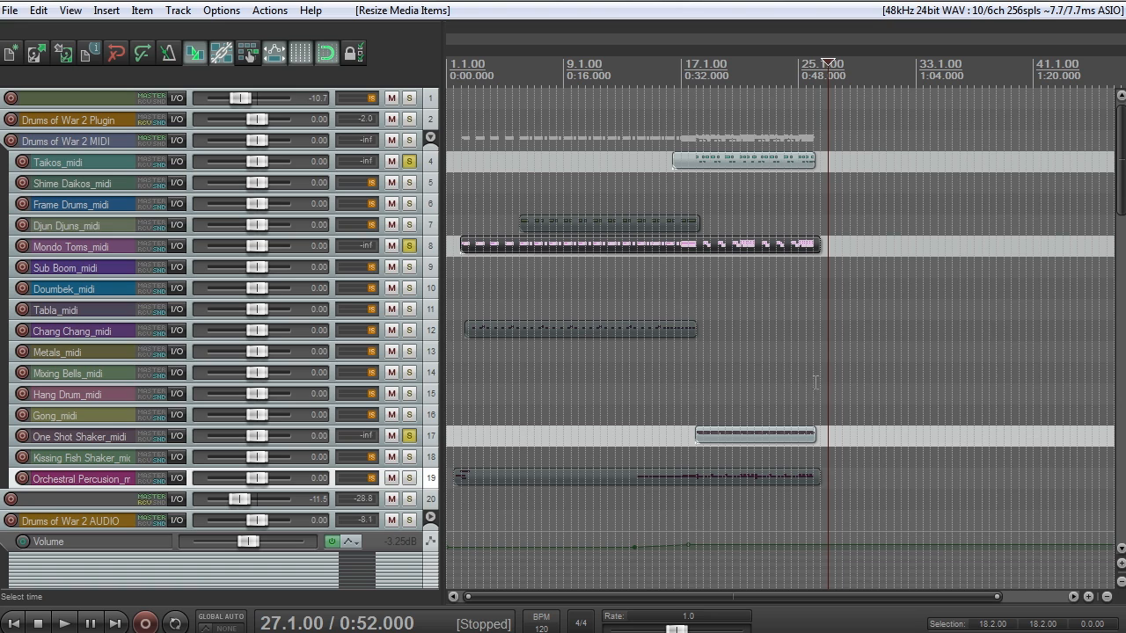
Replace the current solos with a solo on Orchestral Percussion_midi and enlarge its track
{"action": "left_click", "coordinate": [708, 70]}
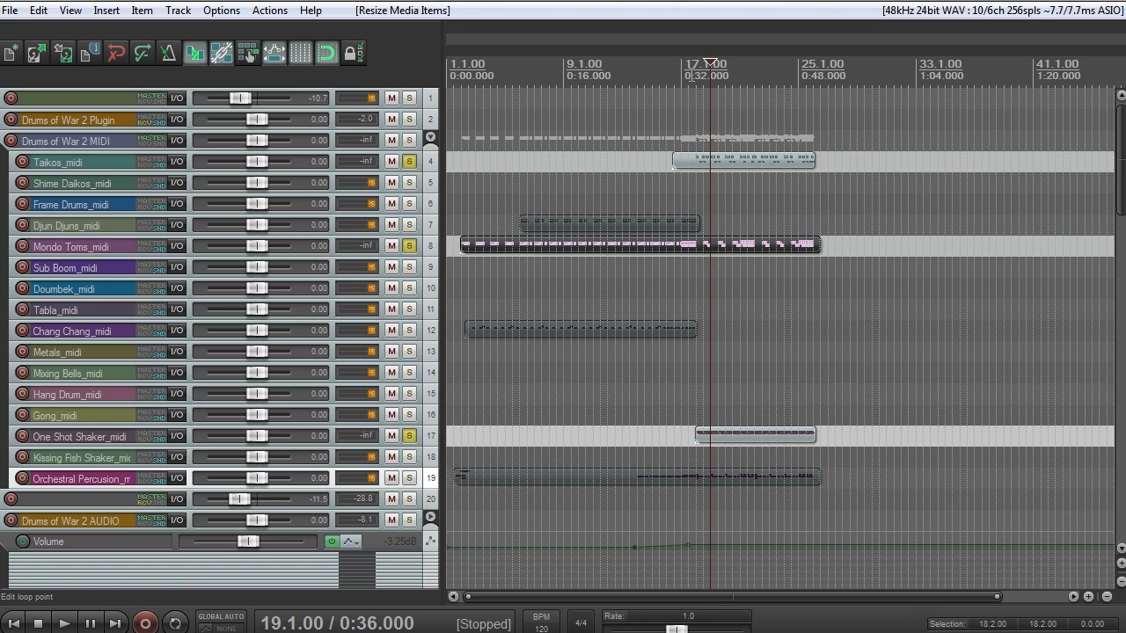
{"action": "left_click", "coordinate": [695, 68]}
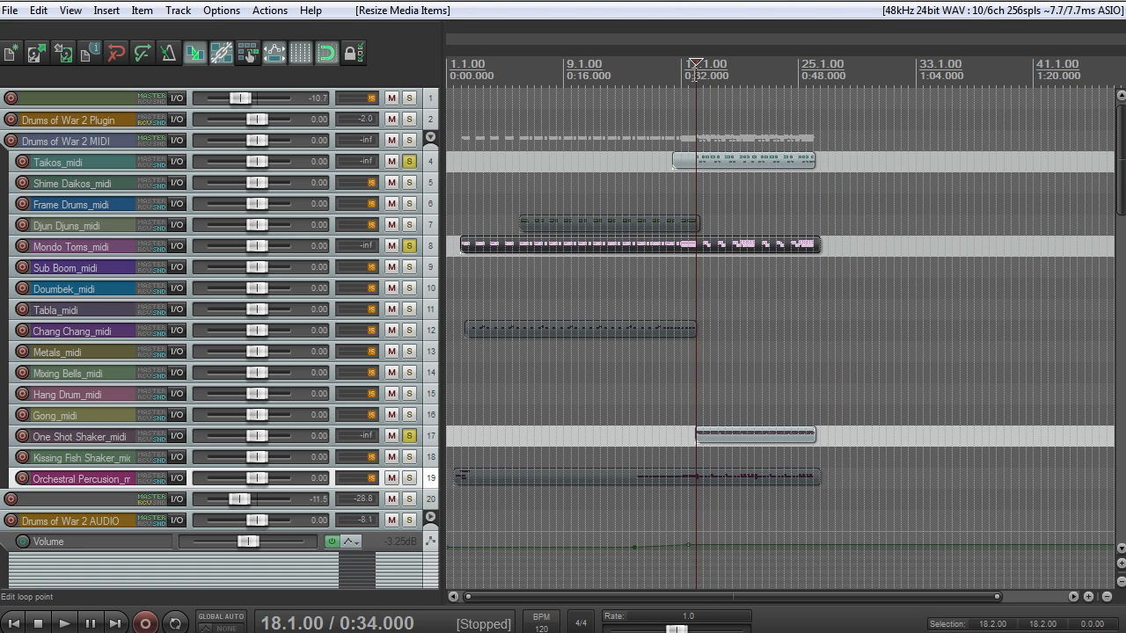
{"action": "left_click", "coordinate": [411, 433]}
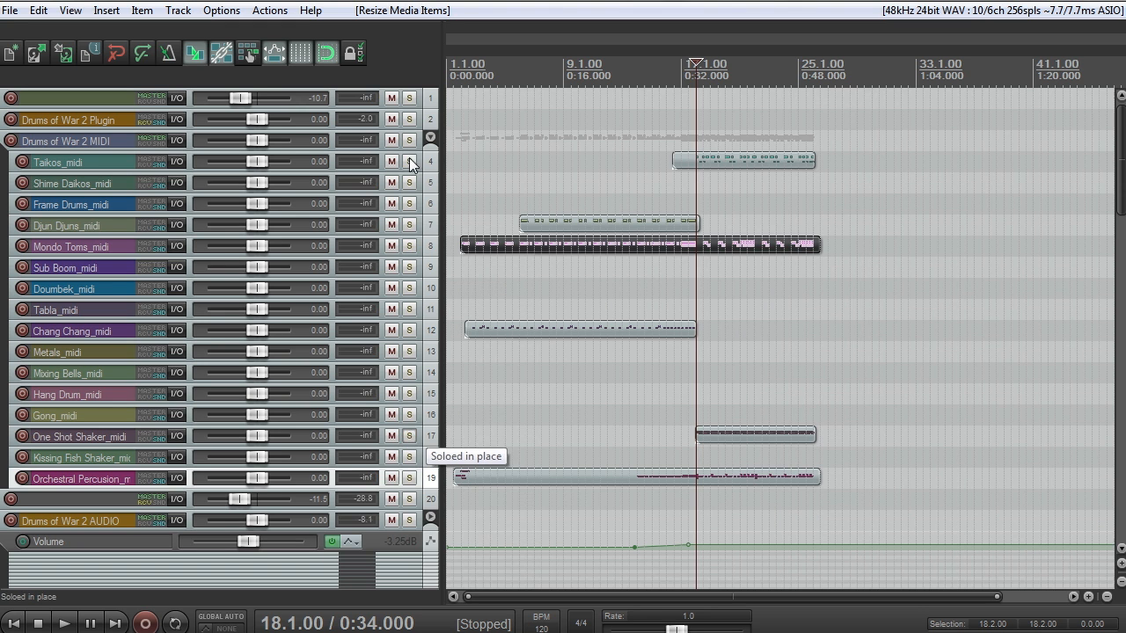
{"action": "left_click", "coordinate": [410, 478]}
{"action": "left_click_drag", "start_coordinate": [419, 487], "coordinate": [419, 535]}
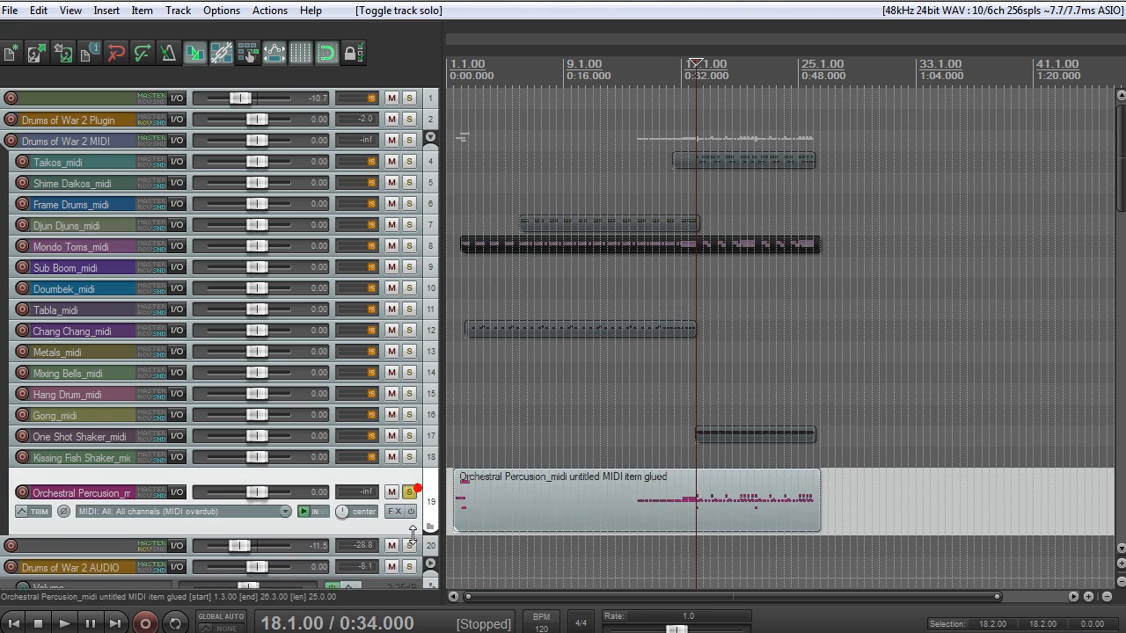
Play the soloed Orchestral Percussion_midi track from 16.1.00 and examine its note pattern in the arrangement
{"action": "left_click", "coordinate": [652, 367]}
{"action": "key", "text": "space"}
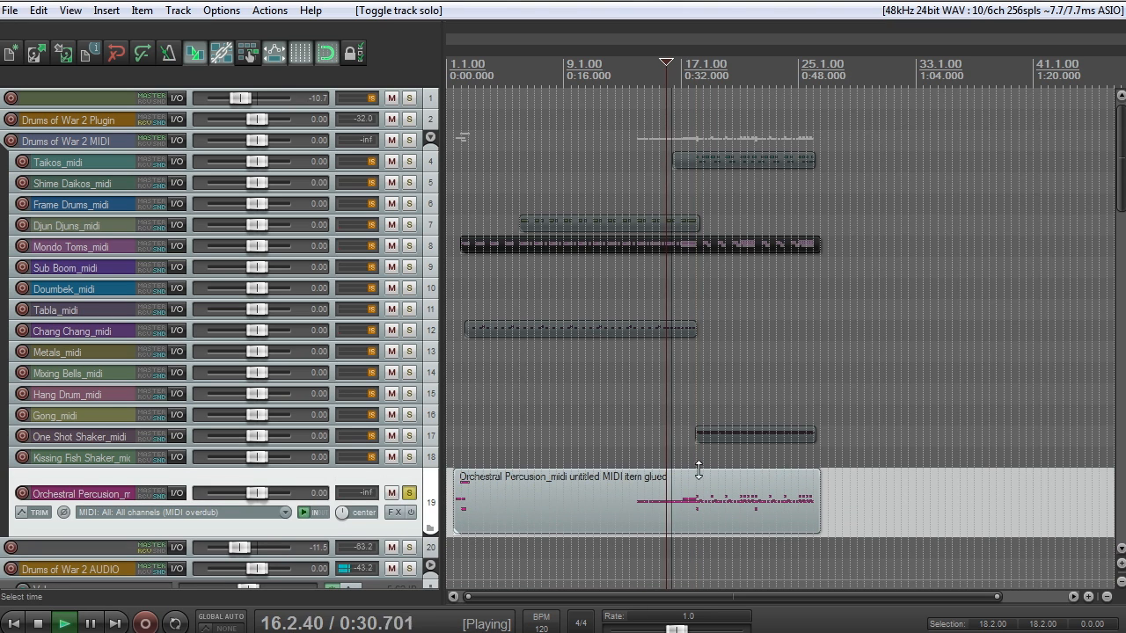
{"action": "left_click_drag", "start_coordinate": [425, 534], "coordinate": [425, 544]}
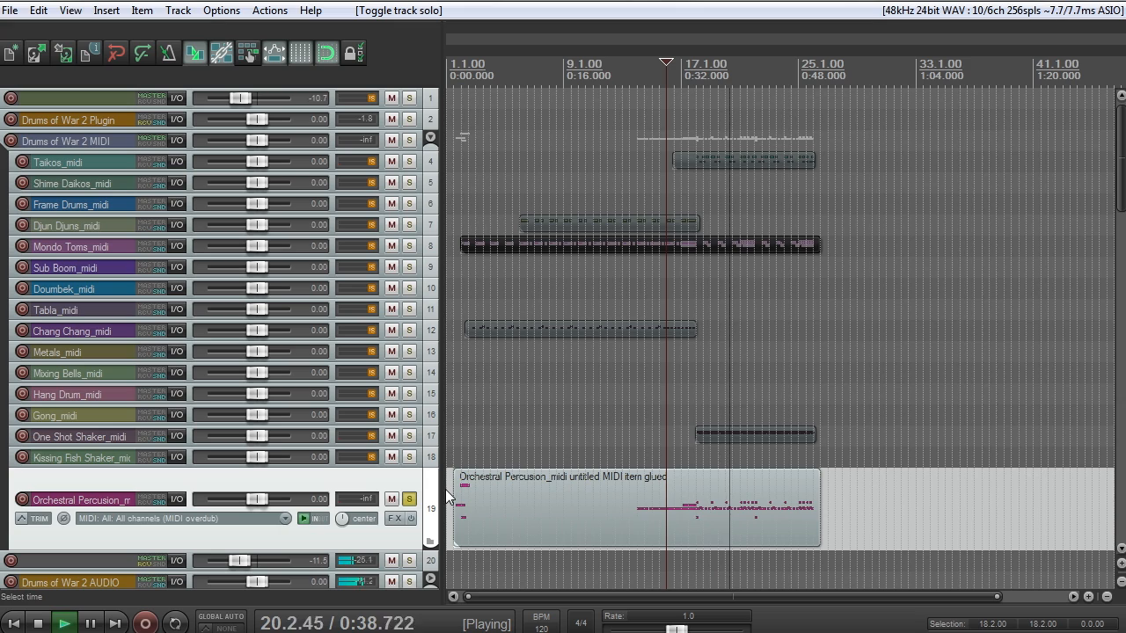
{"action": "scroll", "coordinate": [797, 502], "scroll_direction": "up", "scroll_amount": 5}
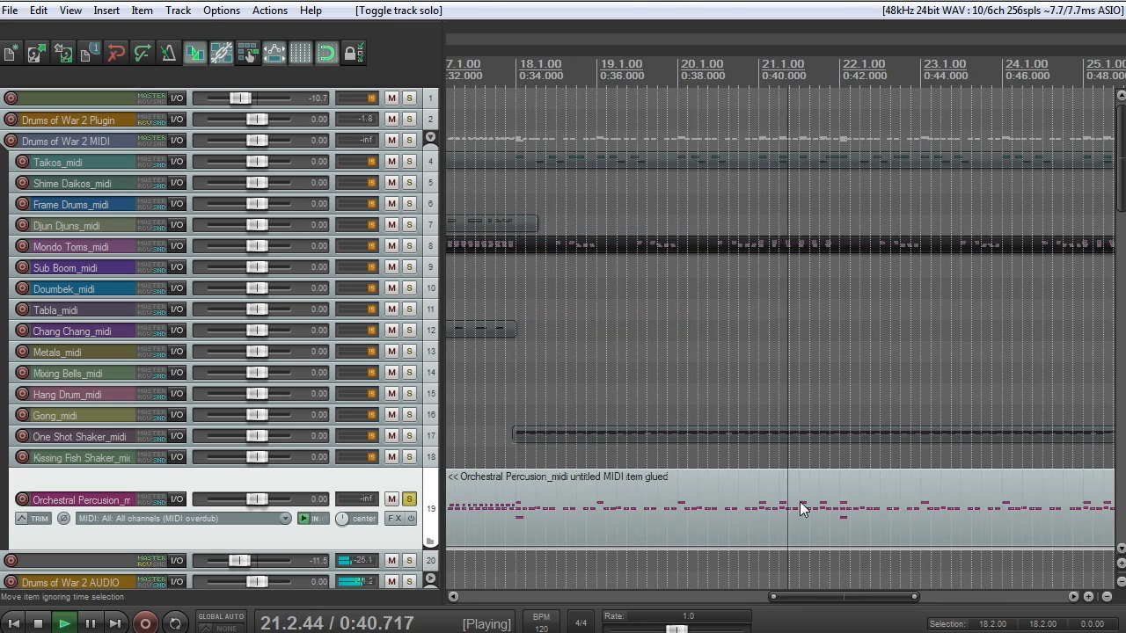
{"action": "scroll", "coordinate": [799, 509], "scroll_direction": "down", "scroll_amount": 5}
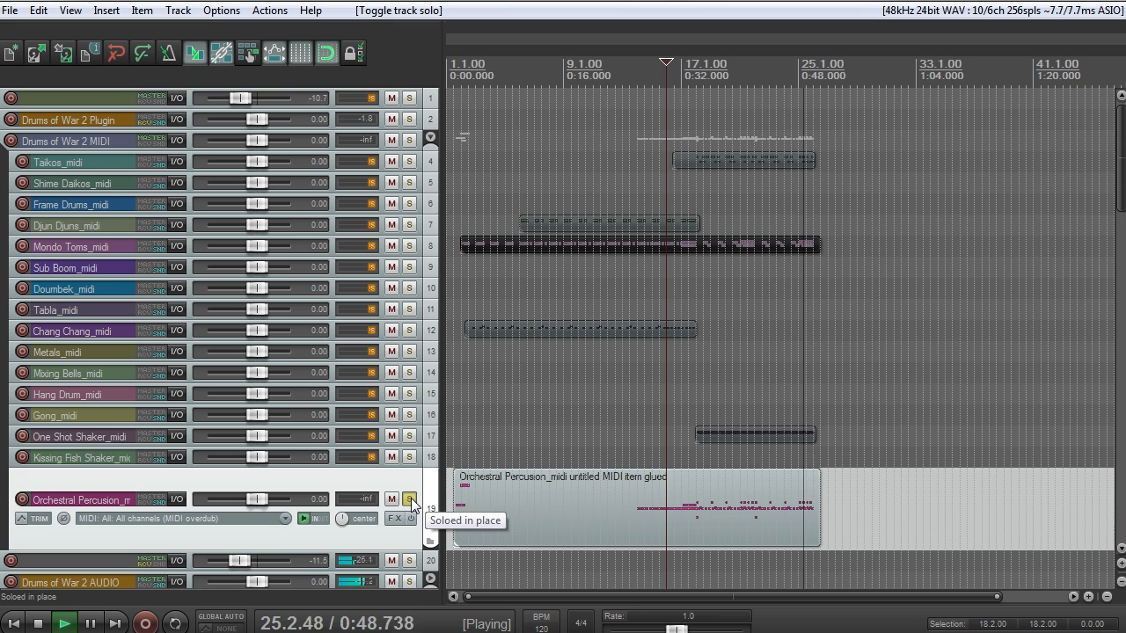
{"action": "key", "text": "space"}
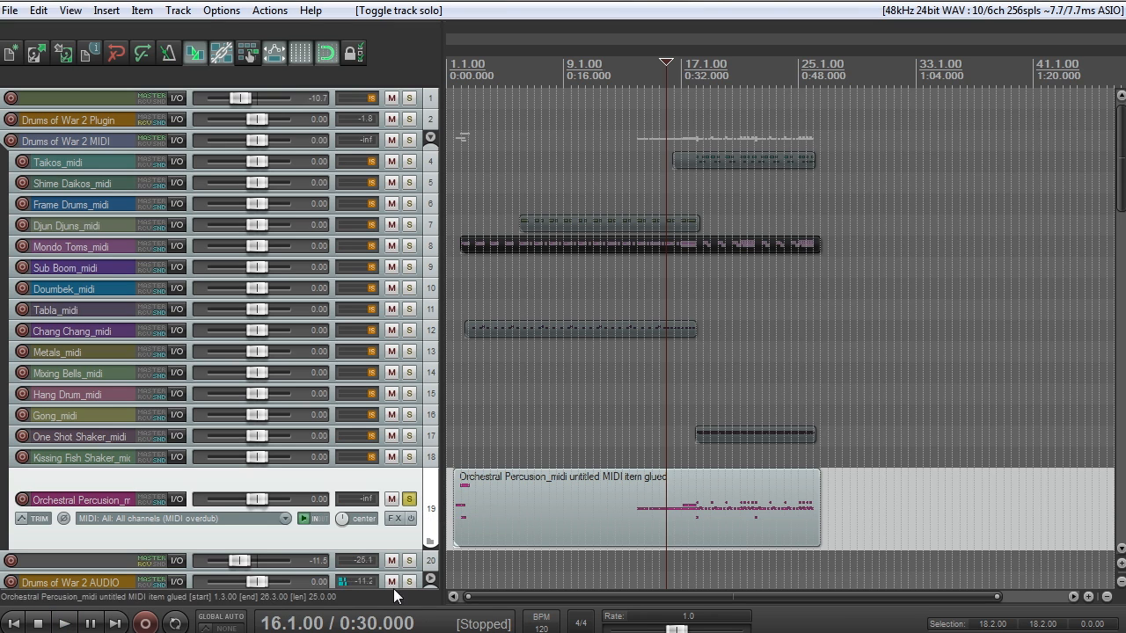
Examine the notes and velocities of the Orchestral Percussion_midi item in the MIDI editor during playback
{"action": "double_click", "coordinate": [518, 493]}
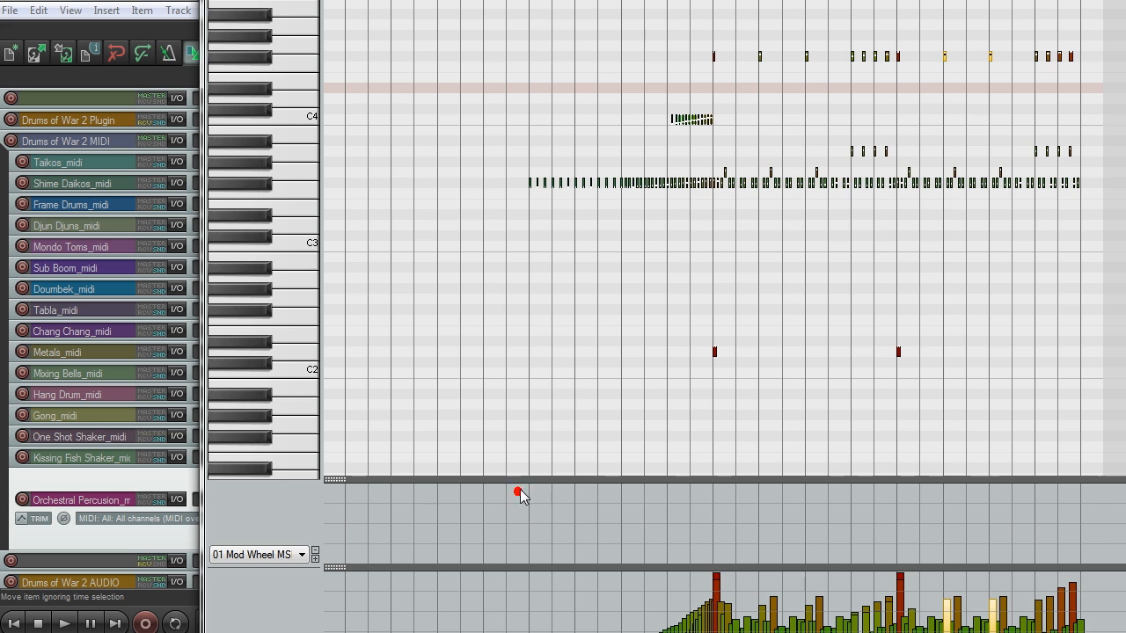
{"action": "left_click", "coordinate": [736, 40]}
{"action": "scroll", "coordinate": [736, 110], "scroll_direction": "up", "scroll_amount": 5}
{"action": "key", "text": "space"}
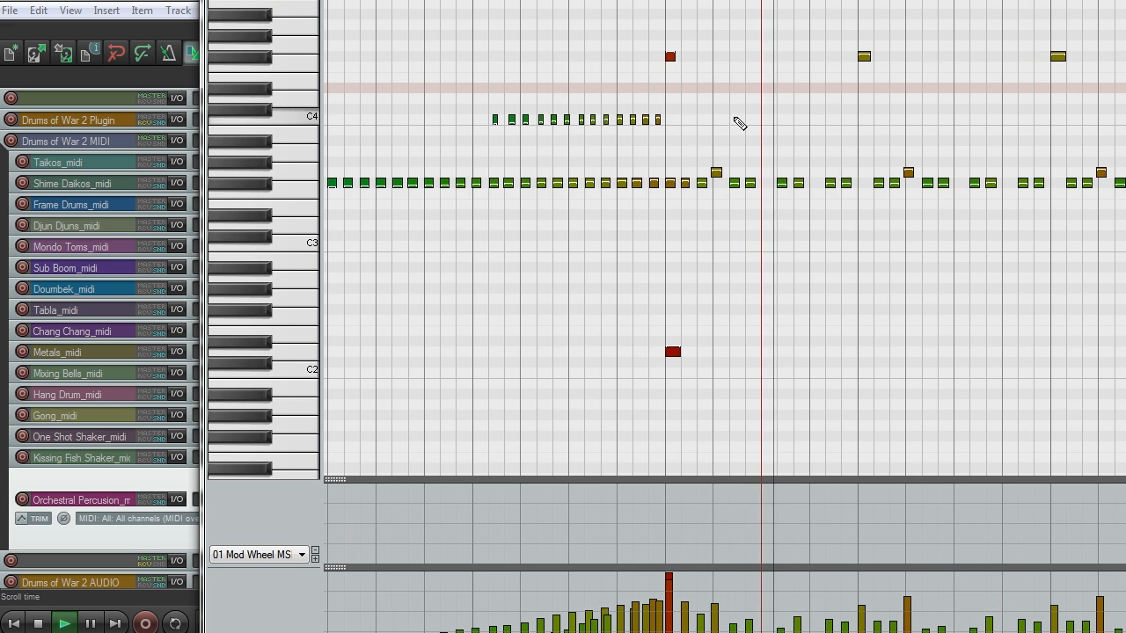
{"action": "scroll", "coordinate": [752, 144], "scroll_direction": "down", "scroll_amount": 4}
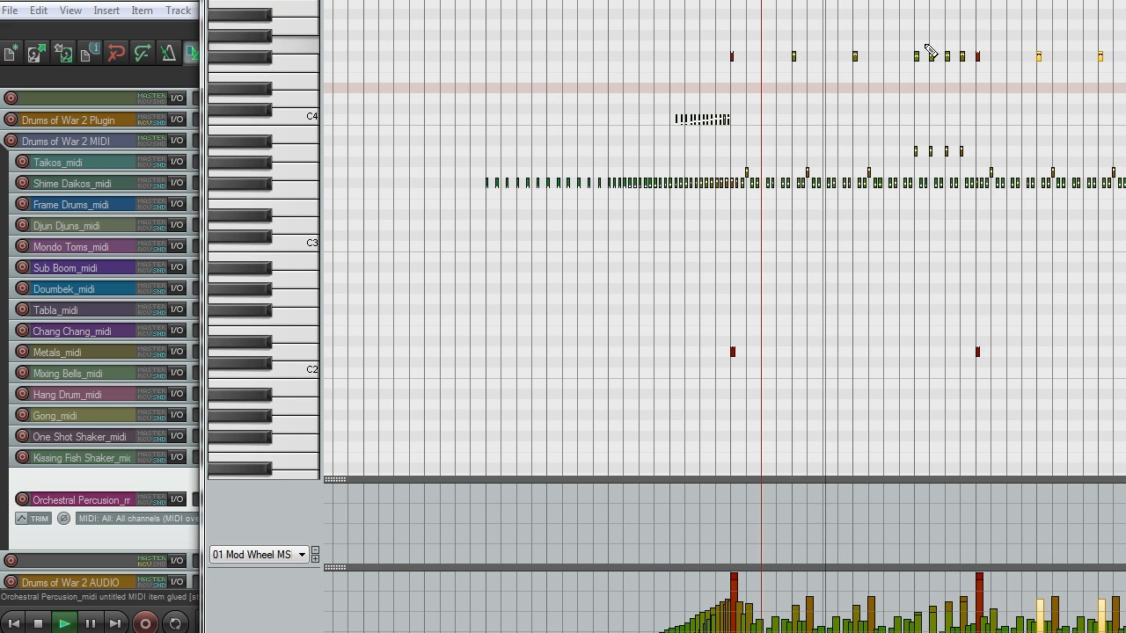
{"action": "scroll", "coordinate": [900, 133], "scroll_direction": "up", "scroll_amount": 2}
{"action": "scroll", "coordinate": [905, 156], "scroll_direction": "down", "scroll_amount": 5}
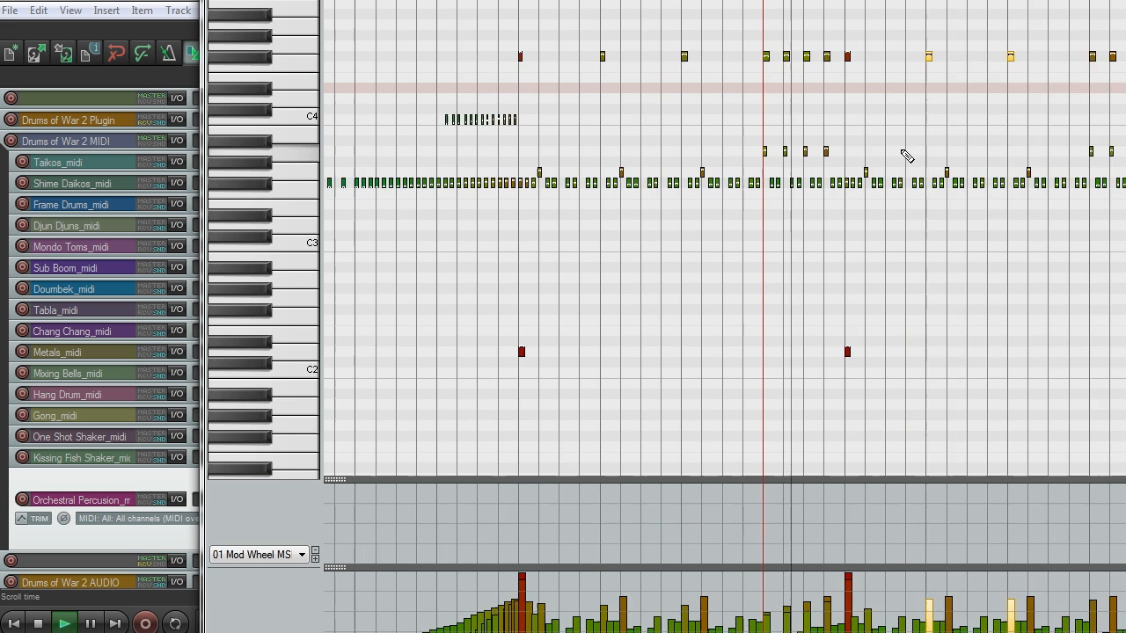
{"action": "key", "text": "space"}
{"action": "key", "text": "Escape"}
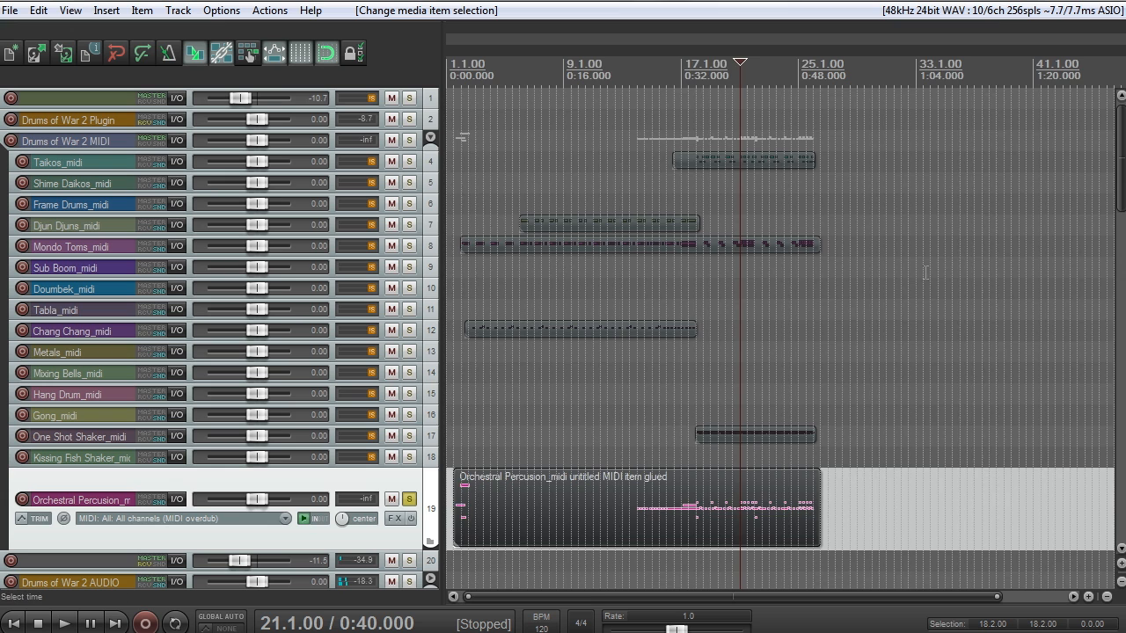
{"action": "scroll", "coordinate": [917, 264], "scroll_direction": "up", "scroll_amount": 2}
{"action": "scroll", "coordinate": [783, 276], "scroll_direction": "down", "scroll_amount": 1}
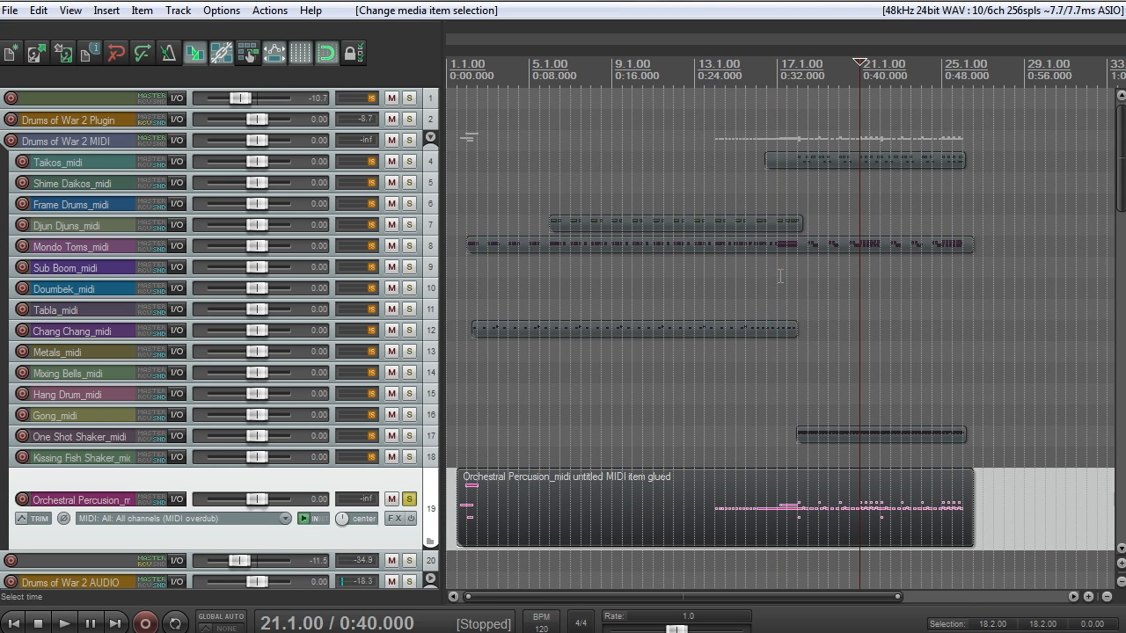
Add Mondo Toms_midi, and after a listen Taikos_midi, to the Orchestral Percussion_midi solo, playing each combination from 21.1.00
{"action": "left_click", "coordinate": [410, 245]}
{"action": "key", "text": "space"}
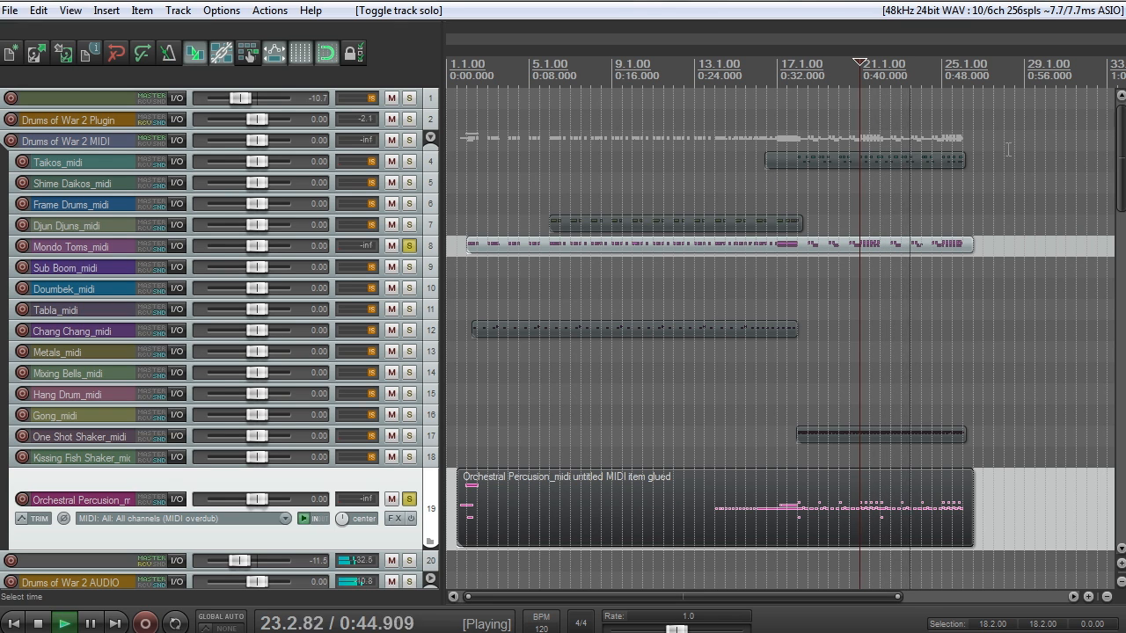
{"action": "key", "text": "space"}
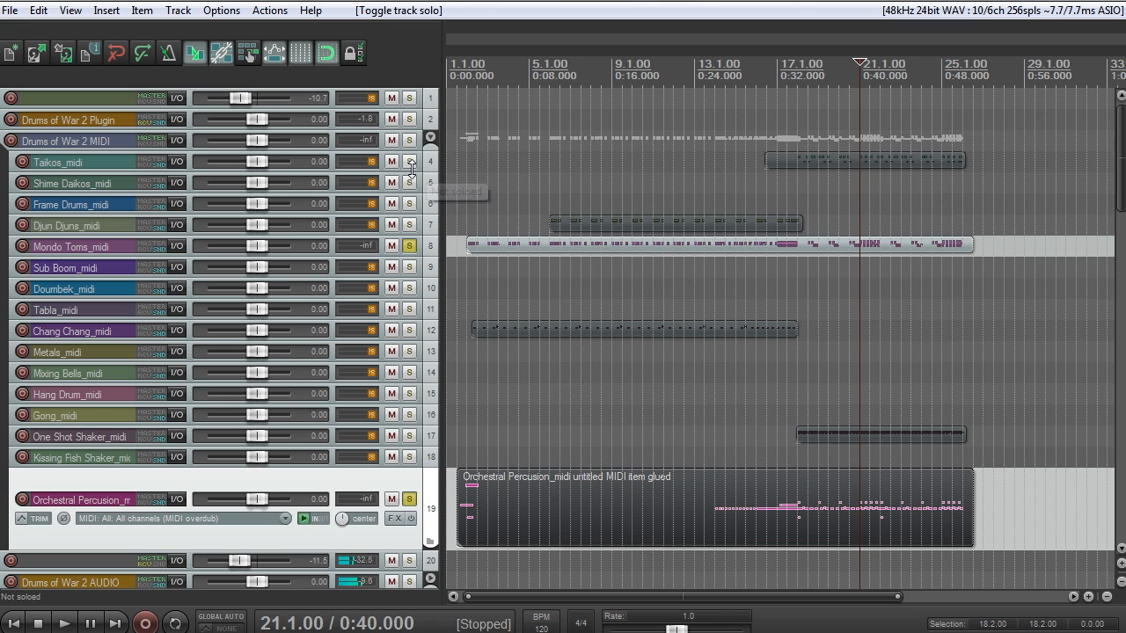
{"action": "left_click", "coordinate": [409, 162]}
{"action": "key", "text": "space"}
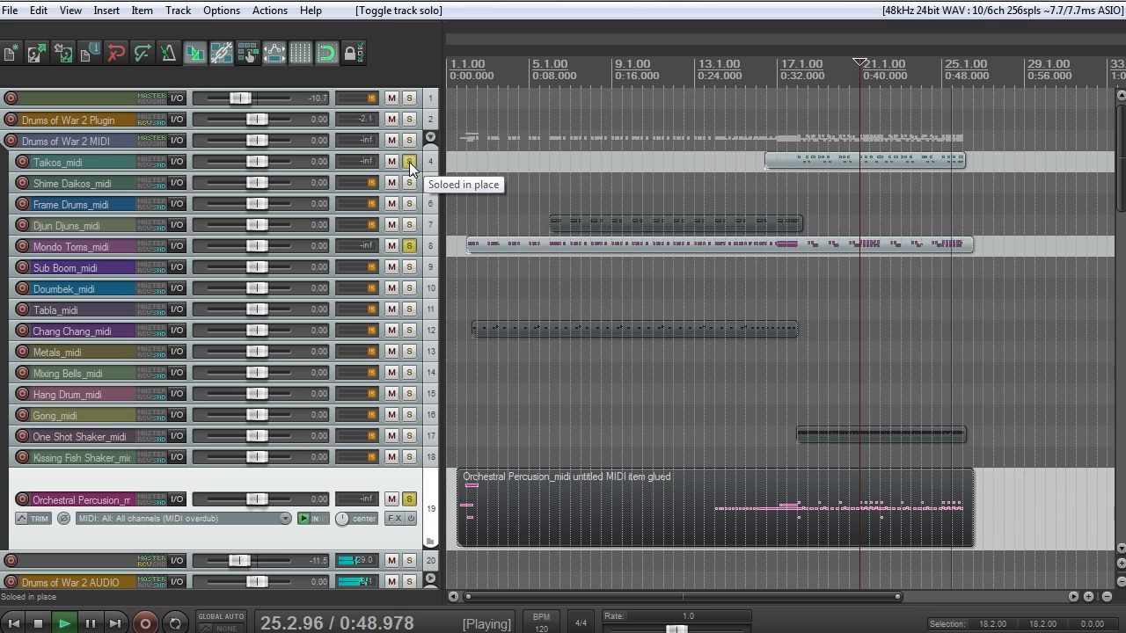
{"action": "key", "text": "space"}
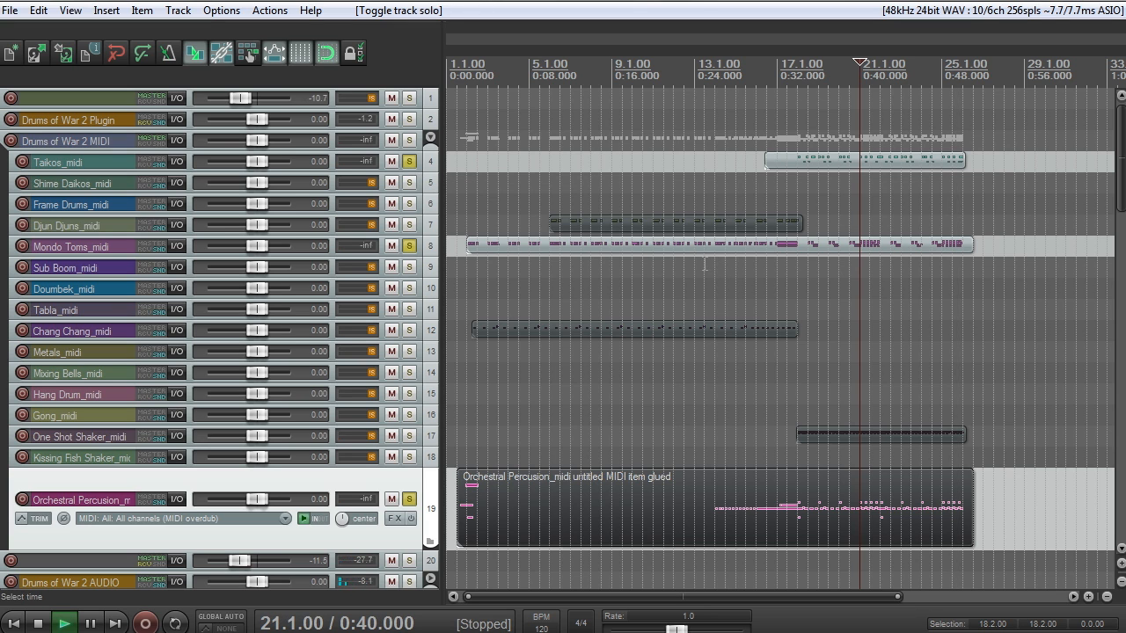
Replace the individual MIDI track solos with a solo on Drums of War 2 Plugin and play from 21.1.00
{"action": "left_click", "coordinate": [410, 500]}
{"action": "left_click_drag", "start_coordinate": [409, 246], "coordinate": [409, 162]}
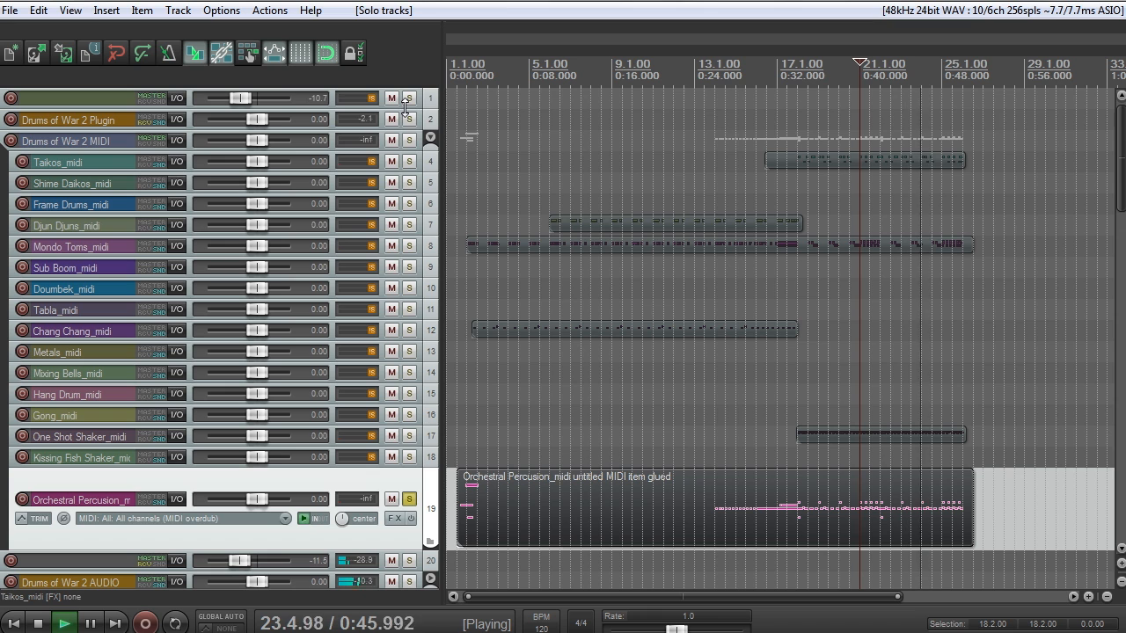
{"action": "left_click", "coordinate": [409, 119]}
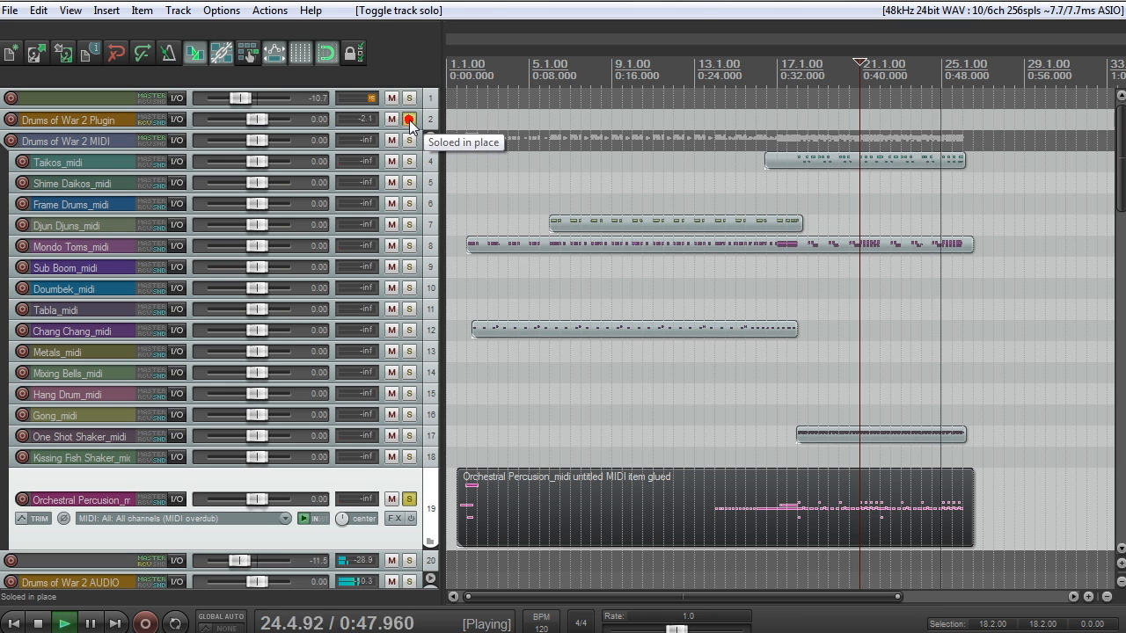
{"action": "left_click", "coordinate": [411, 500]}
{"action": "key", "text": "space"}
{"action": "key", "text": "space"}
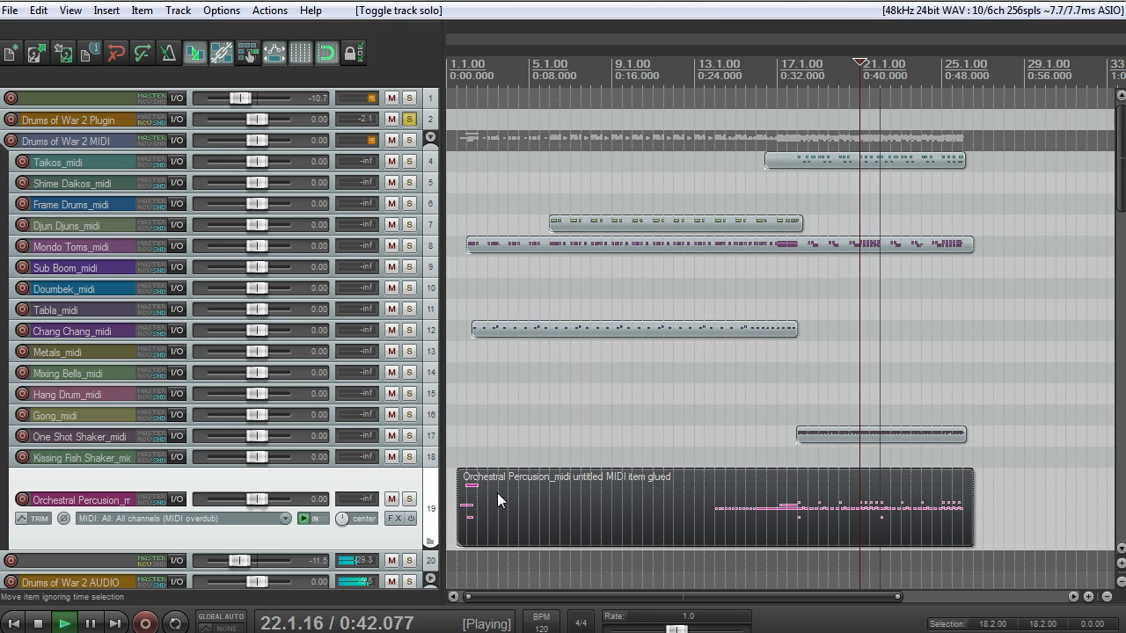
Clear the Drums of War 2 Plugin solo and listen to the full arrangement from 21.1.00
{"action": "left_click", "coordinate": [409, 119]}
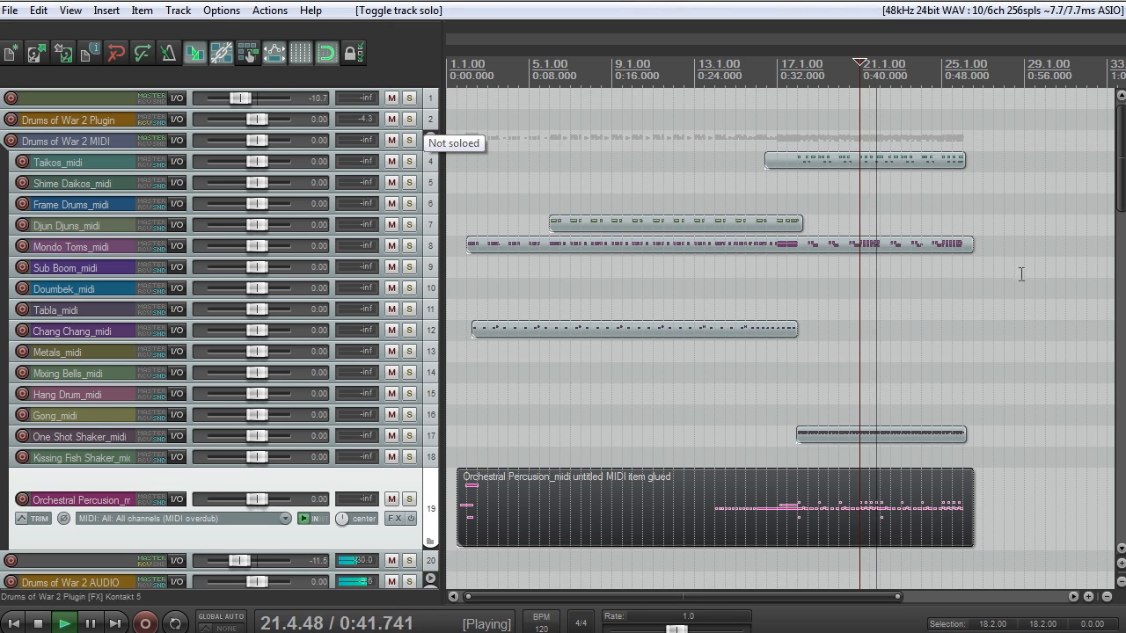
{"action": "scroll", "coordinate": [1119, 143], "scroll_direction": "down", "scroll_amount": 1}
{"action": "left_click_drag", "start_coordinate": [1119, 143], "coordinate": [1122, 224]}
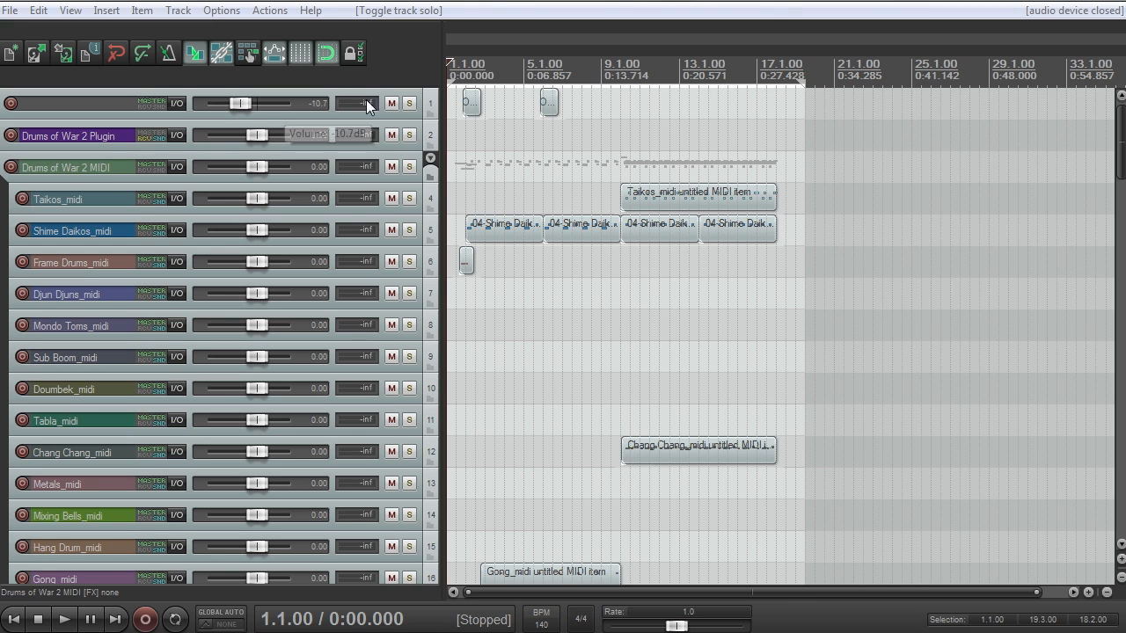
Play the 140 BPM demo arrangement from the start and look over its percussion and Cinematic Strings tracks
{"action": "left_click", "coordinate": [544, 144]}
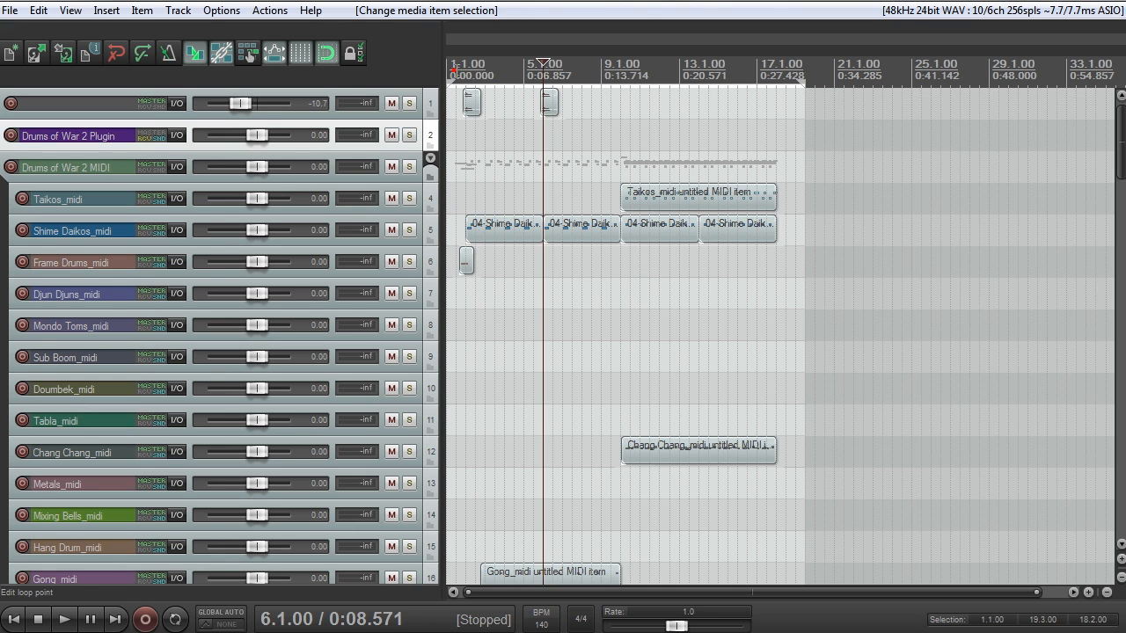
{"action": "key", "text": "Home"}
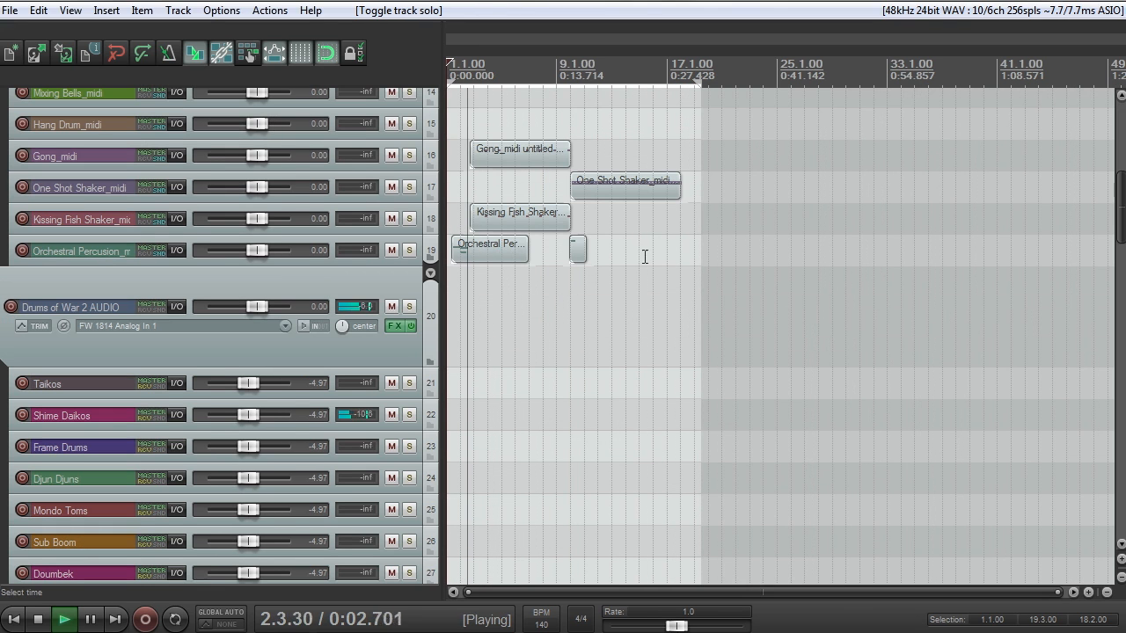
{"action": "left_click_drag", "start_coordinate": [1121, 202], "coordinate": [1076, 294]}
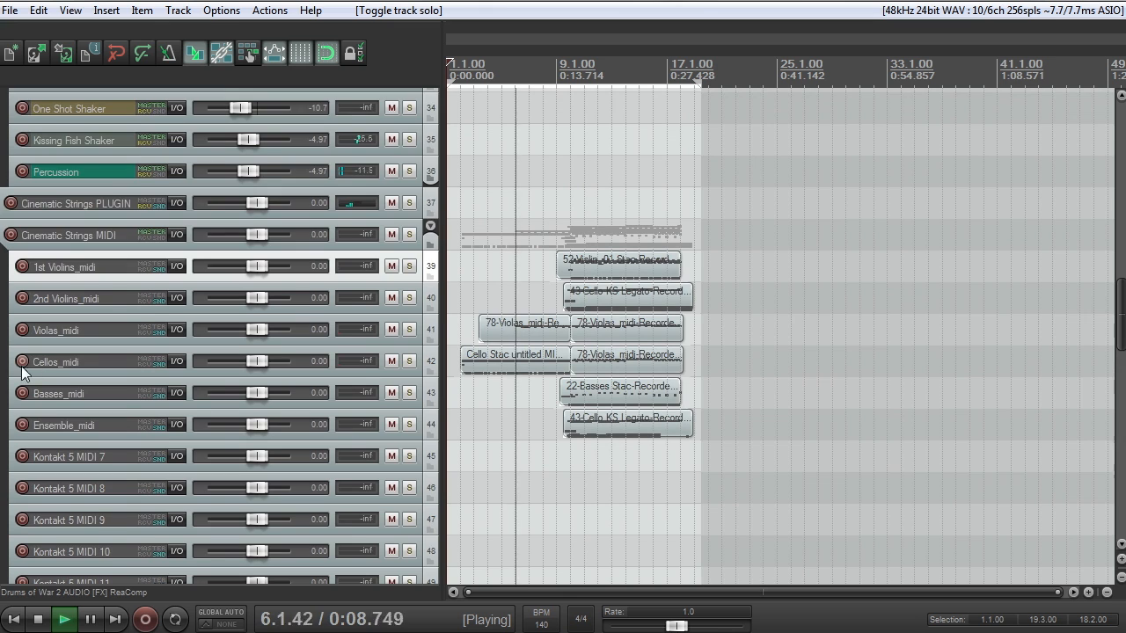
Raise the Cinematic Strings AUDIO track volume to 0.00 dB during playback, listen to the end and stop
{"action": "scroll", "coordinate": [21, 367], "scroll_direction": "down", "scroll_amount": 10}
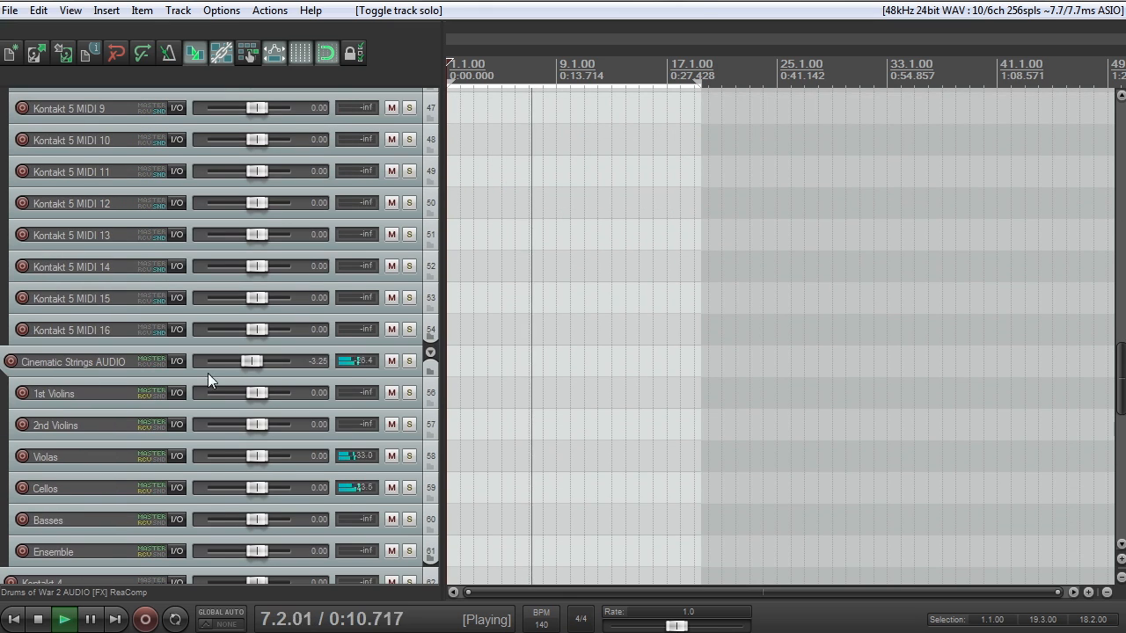
{"action": "scroll", "coordinate": [252, 361], "scroll_direction": "up", "scroll_amount": 5}
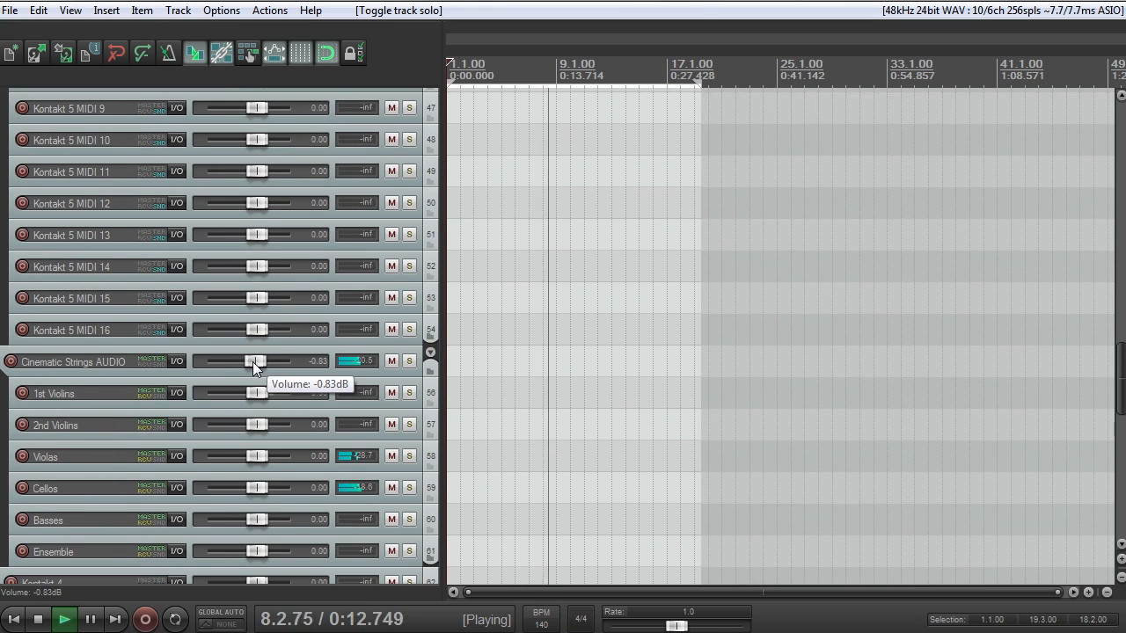
{"action": "double_click", "coordinate": [253, 361]}
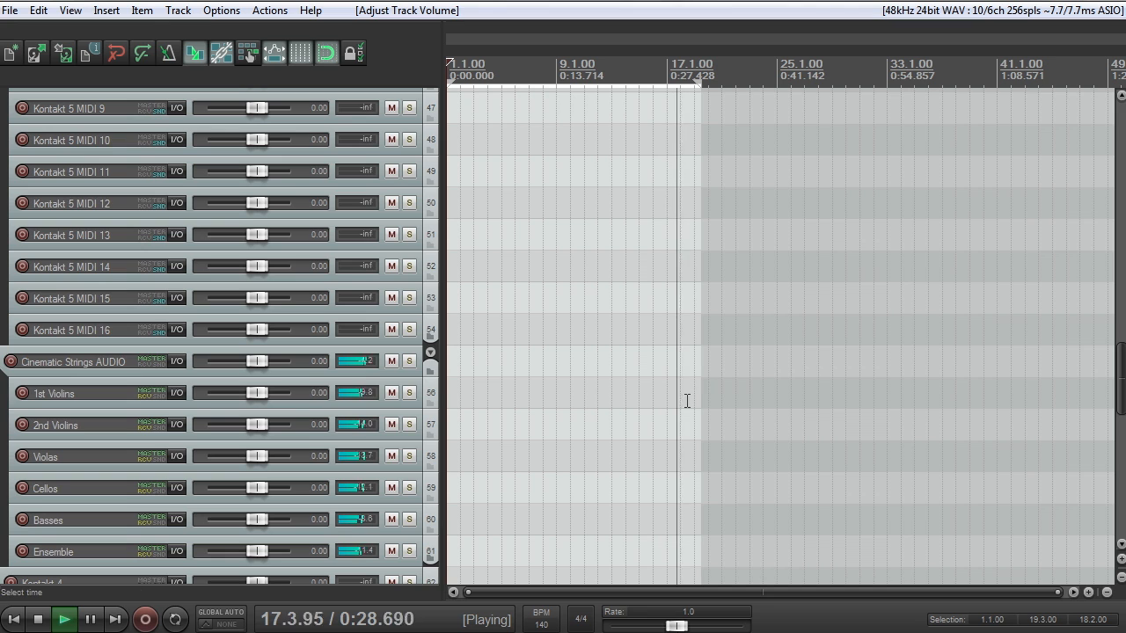
{"action": "key", "text": "space"}
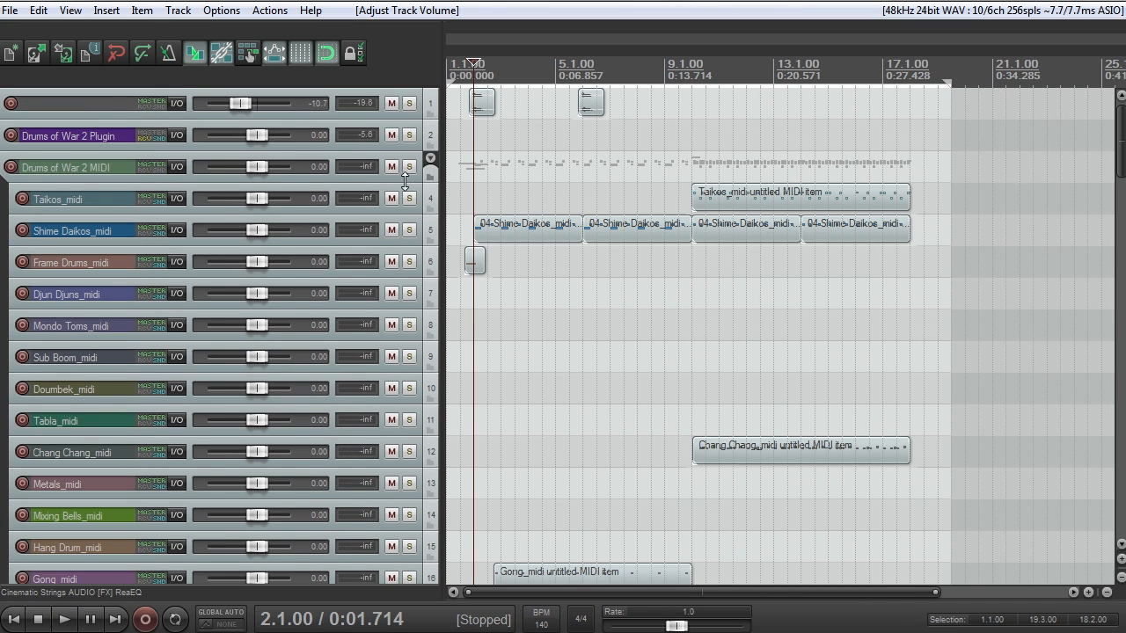
Solo Drums of War 2 Plugin, mute Orchestral Percussion_midi and play the drum arrangement through to bar 17
{"action": "left_click", "coordinate": [409, 135]}
{"action": "key", "text": "space"}
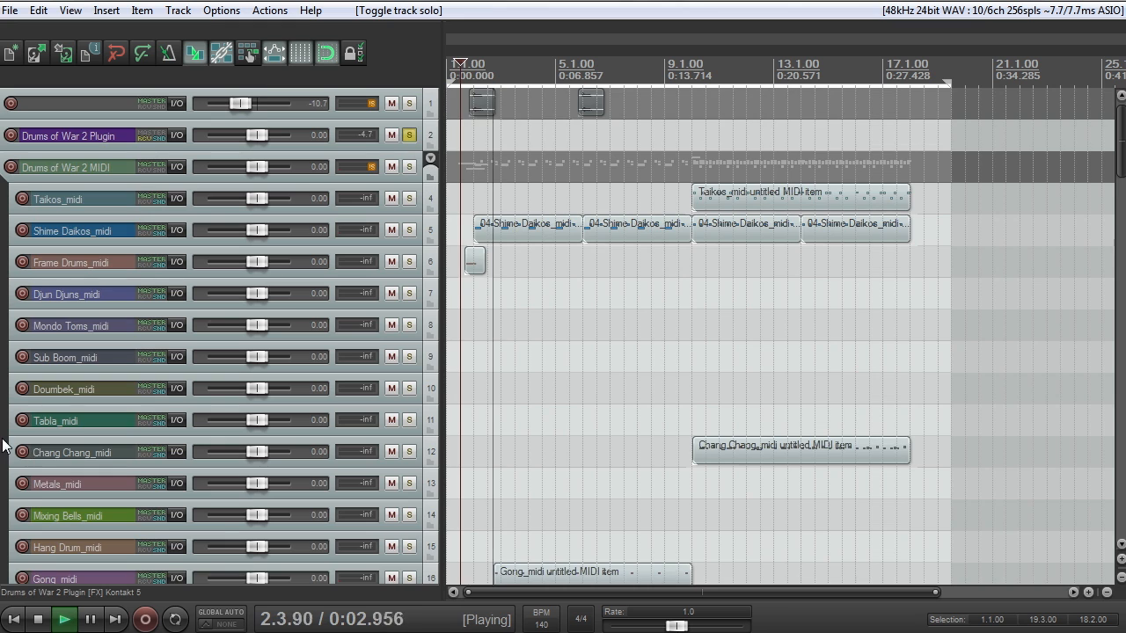
{"action": "scroll", "coordinate": [357, 457], "scroll_direction": "down", "scroll_amount": 5}
{"action": "left_click", "coordinate": [393, 450]}
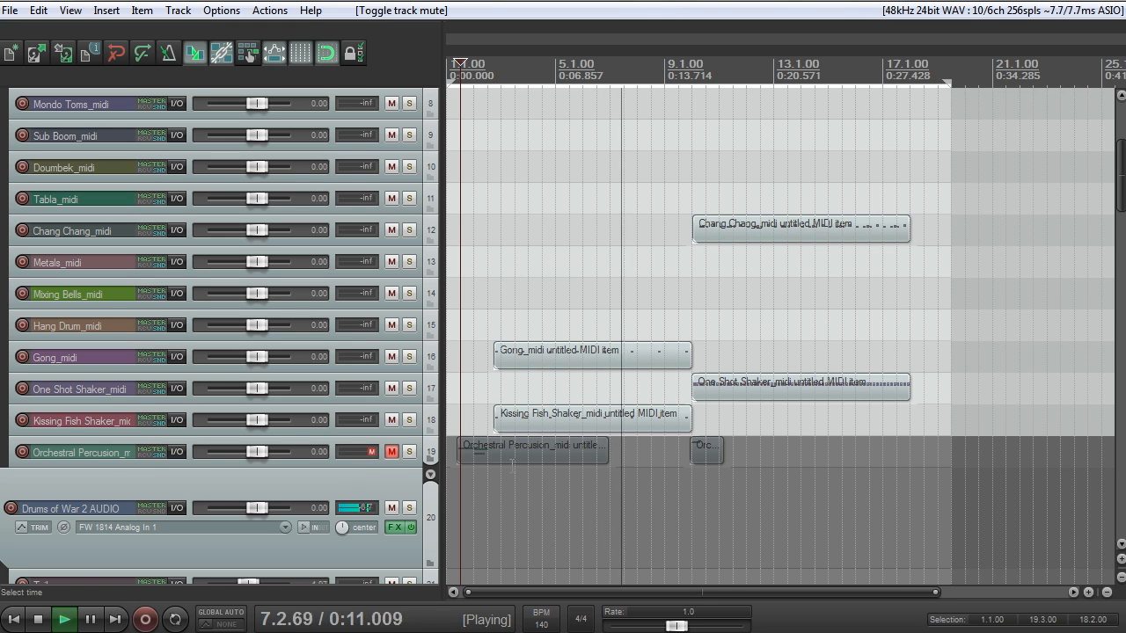
{"action": "mouse_move", "coordinate": [1122, 198]}
{"action": "left_mouse_down"}
{"action": "mouse_move", "coordinate": [1121, 212]}
{"action": "mouse_move", "coordinate": [1121, 141]}
{"action": "mouse_move", "coordinate": [1117, 180]}
{"action": "left_mouse_up"}
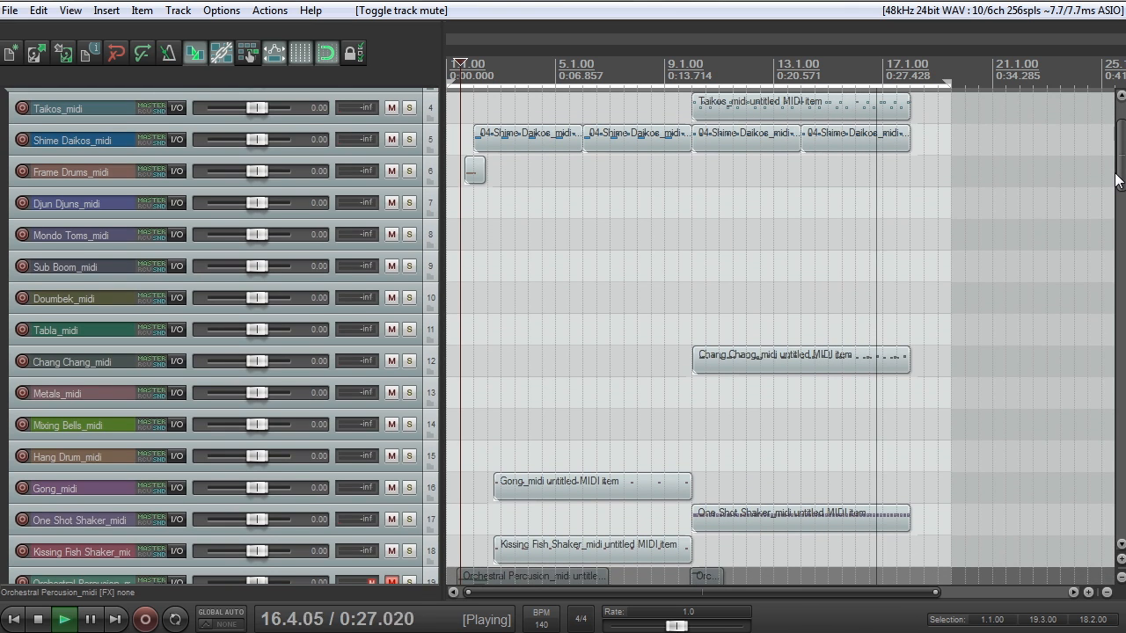
{"action": "left_click_drag", "start_coordinate": [1115, 180], "coordinate": [1121, 189]}
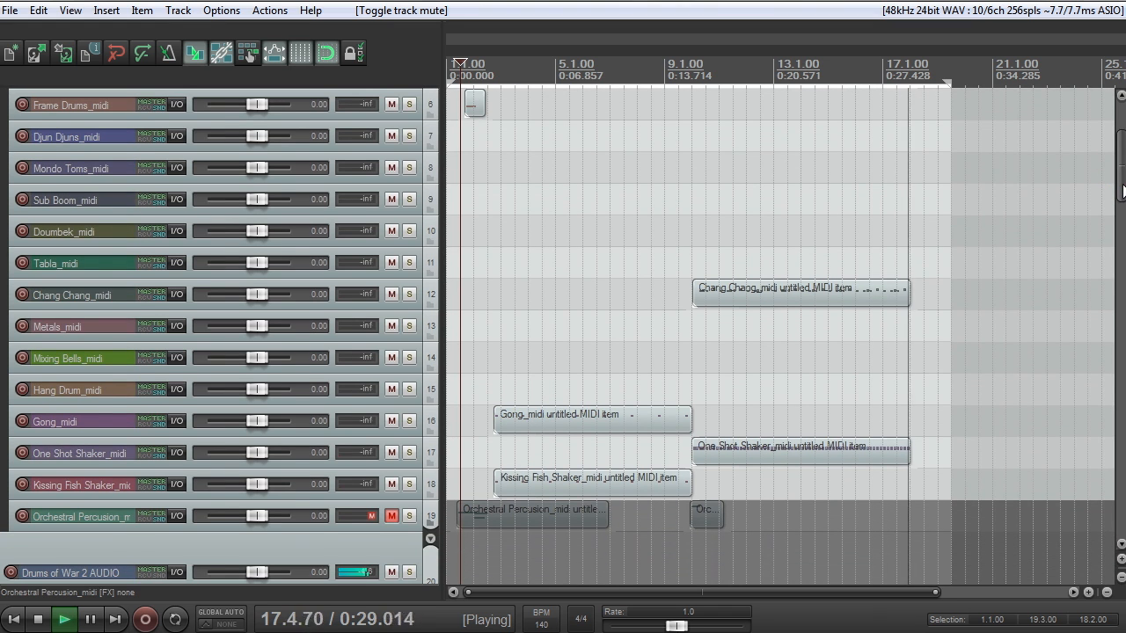
{"action": "key", "text": "space"}
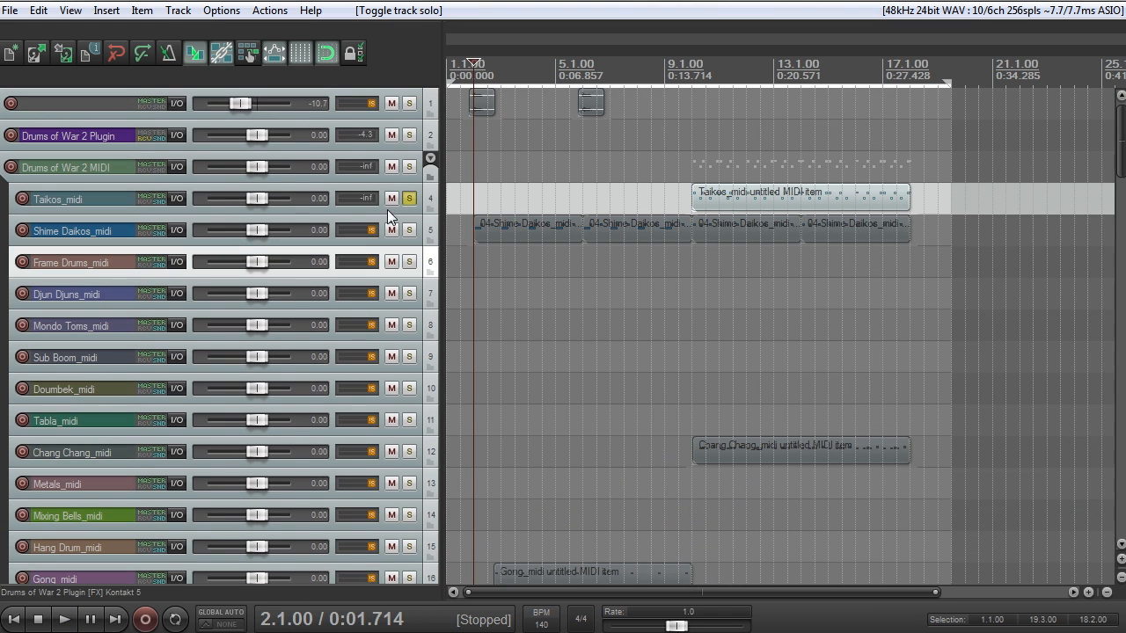
Replace the Taikos_midi solo with a solo on Shime Daikos_midi and enlarge its track to show the notes
{"action": "left_click", "coordinate": [410, 199]}
{"action": "left_click", "coordinate": [410, 230]}
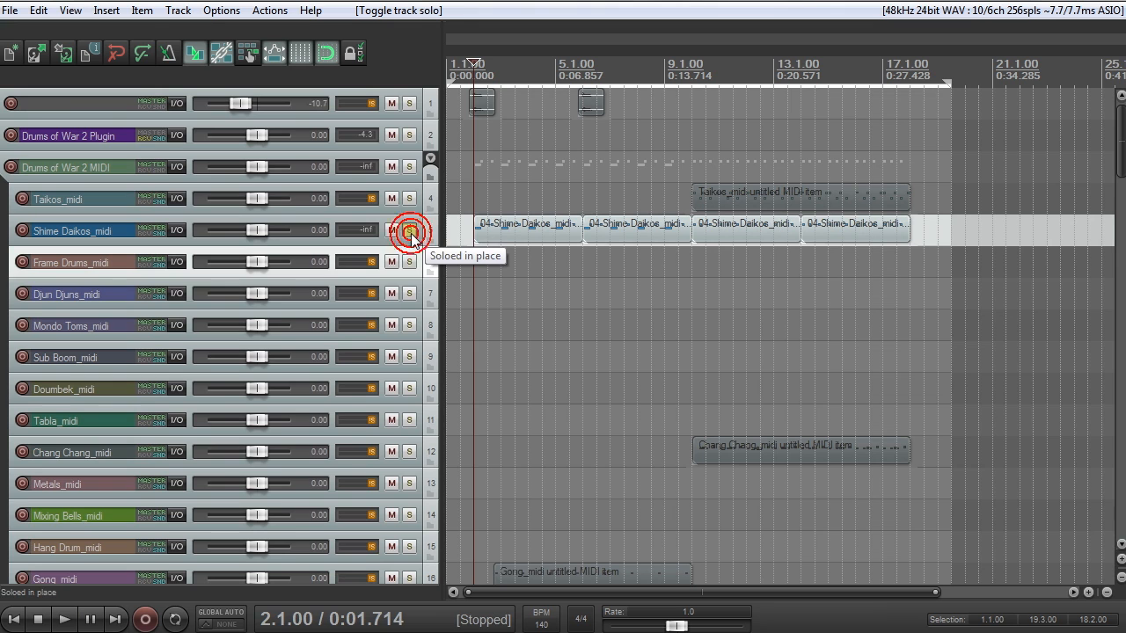
{"action": "key", "text": "space"}
{"action": "key", "text": "space"}
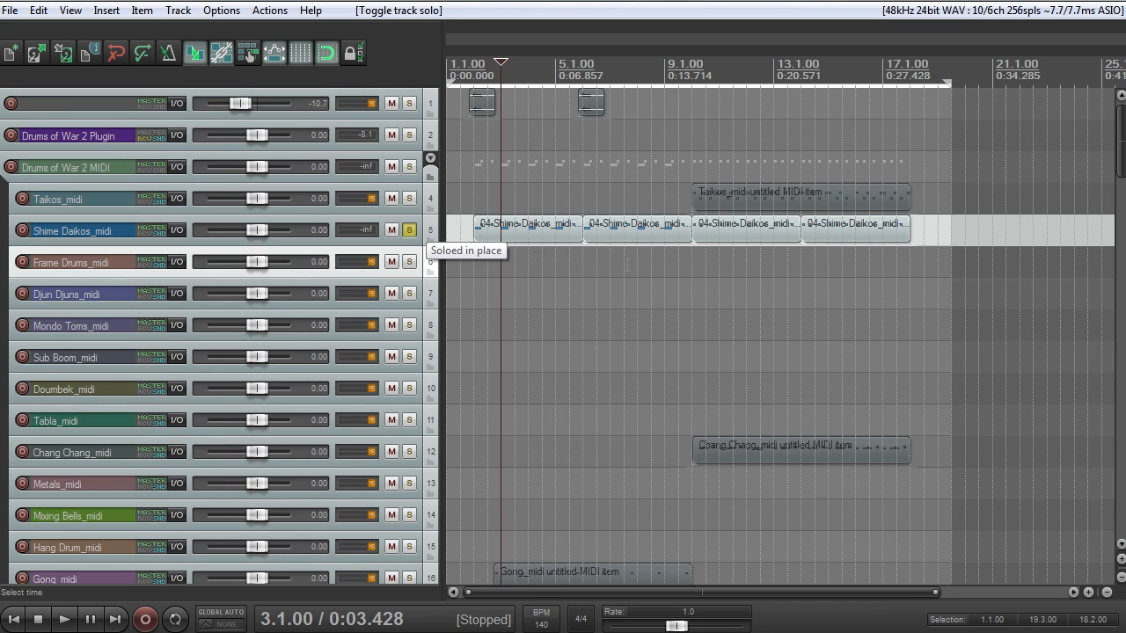
{"action": "scroll", "coordinate": [626, 262], "scroll_direction": "up", "scroll_amount": 5}
{"action": "left_click_drag", "start_coordinate": [400, 245], "coordinate": [400, 293]}
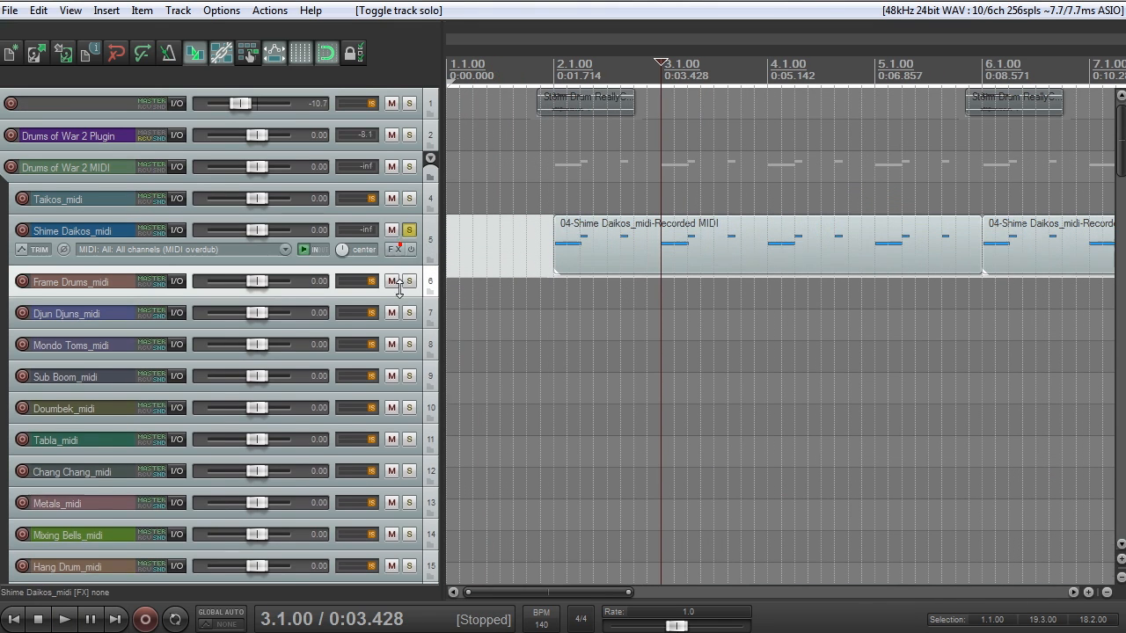
Play the soloed Shime Daikos_midi track from 2.1.00 and examine its note pattern across the arrangement
{"action": "left_click", "coordinate": [564, 66]}
{"action": "key", "text": "space"}
{"action": "scroll", "coordinate": [652, 263], "scroll_direction": "down", "scroll_amount": 5}
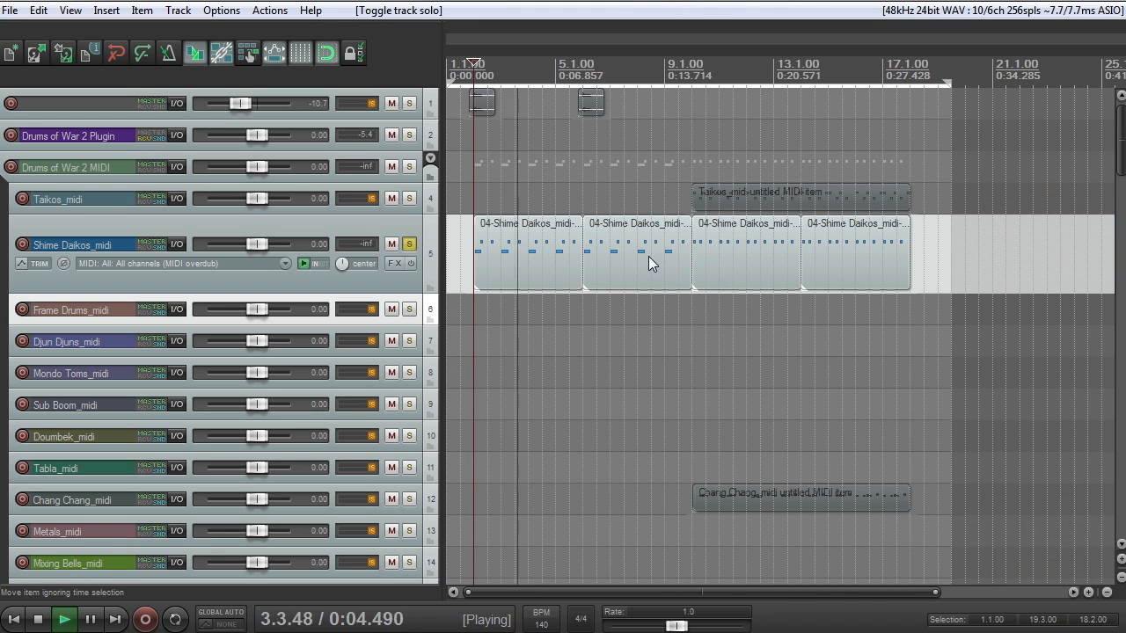
Play the Shime Daikos_midi part from 9.3.00 and add Taikos_midi to the solo to hear both together
{"action": "left_click", "coordinate": [681, 65]}
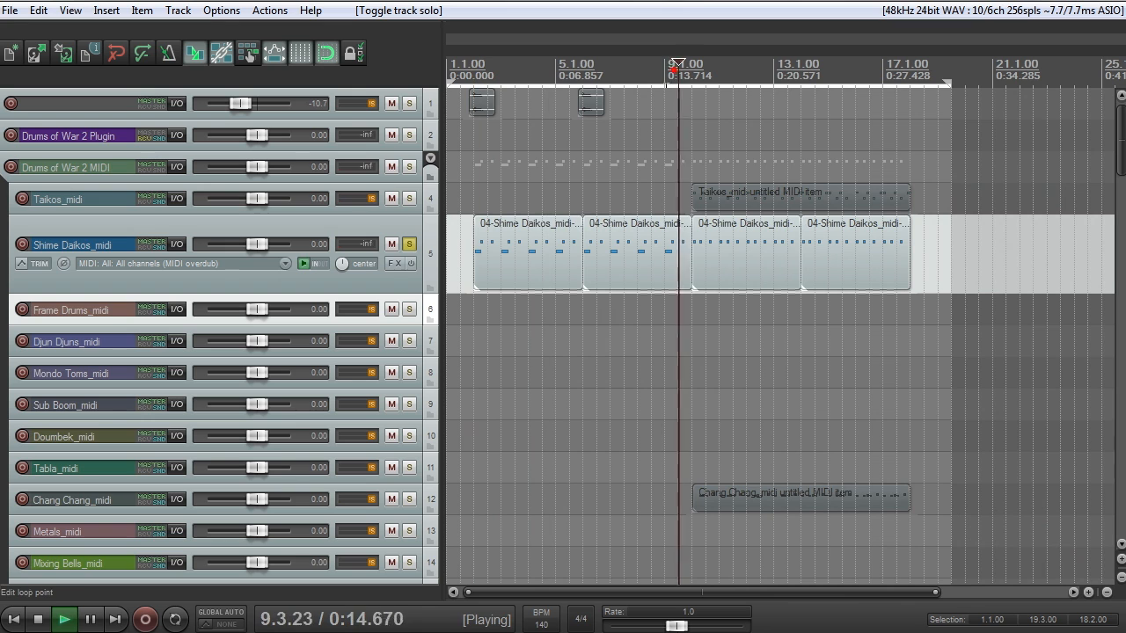
{"action": "left_click", "coordinate": [410, 199]}
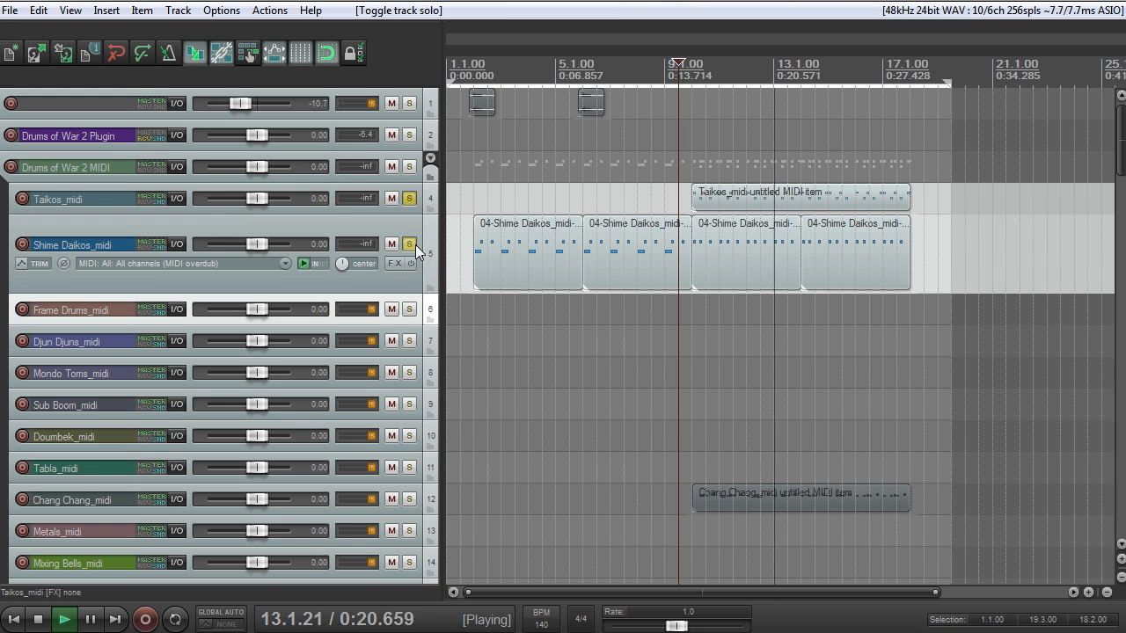
{"action": "key", "text": "space"}
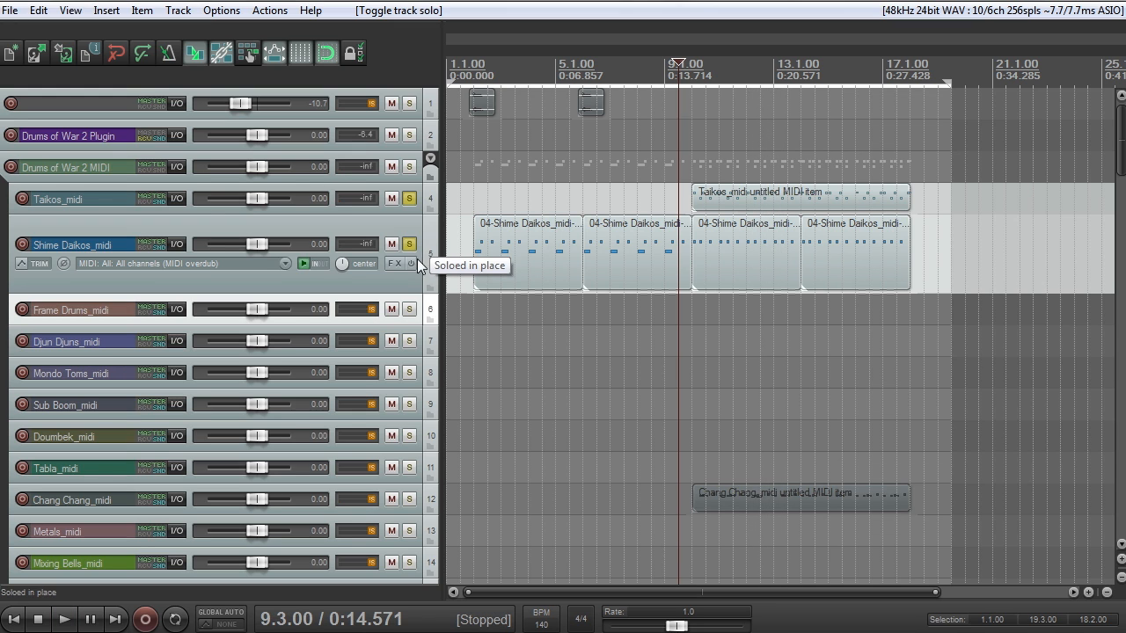
Replace the current solos with One Shot Shaker_midi and Chang Chang_midi and play them from 9.3.00
{"action": "left_click", "coordinate": [409, 242], "text": "ctrl"}
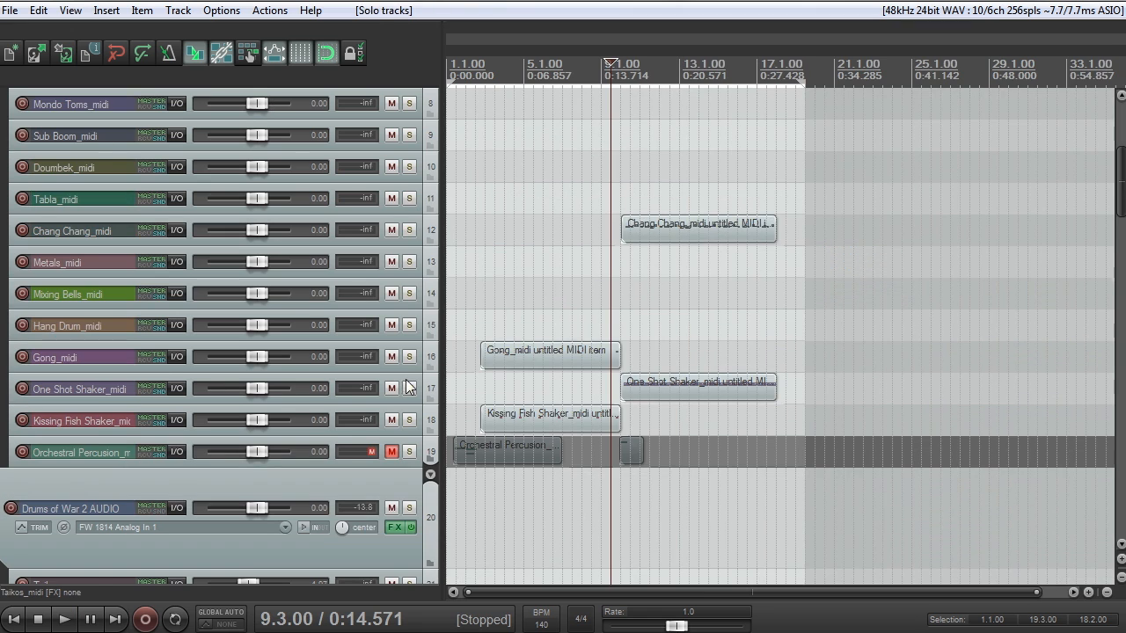
{"action": "left_click", "coordinate": [410, 385]}
{"action": "left_click", "coordinate": [409, 229]}
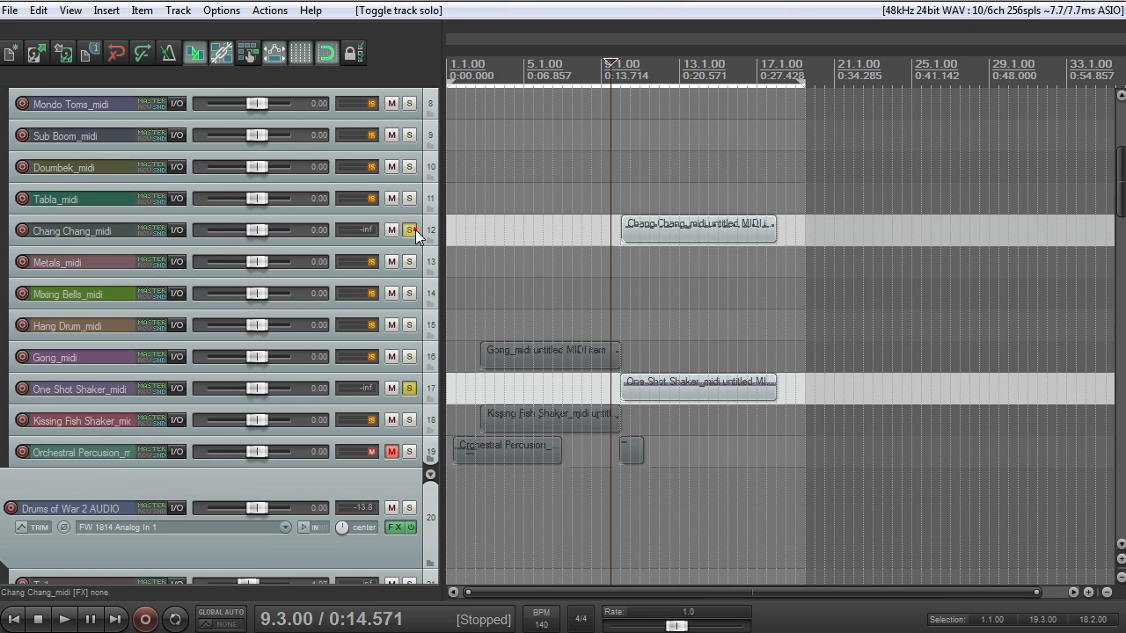
{"action": "key", "text": "space"}
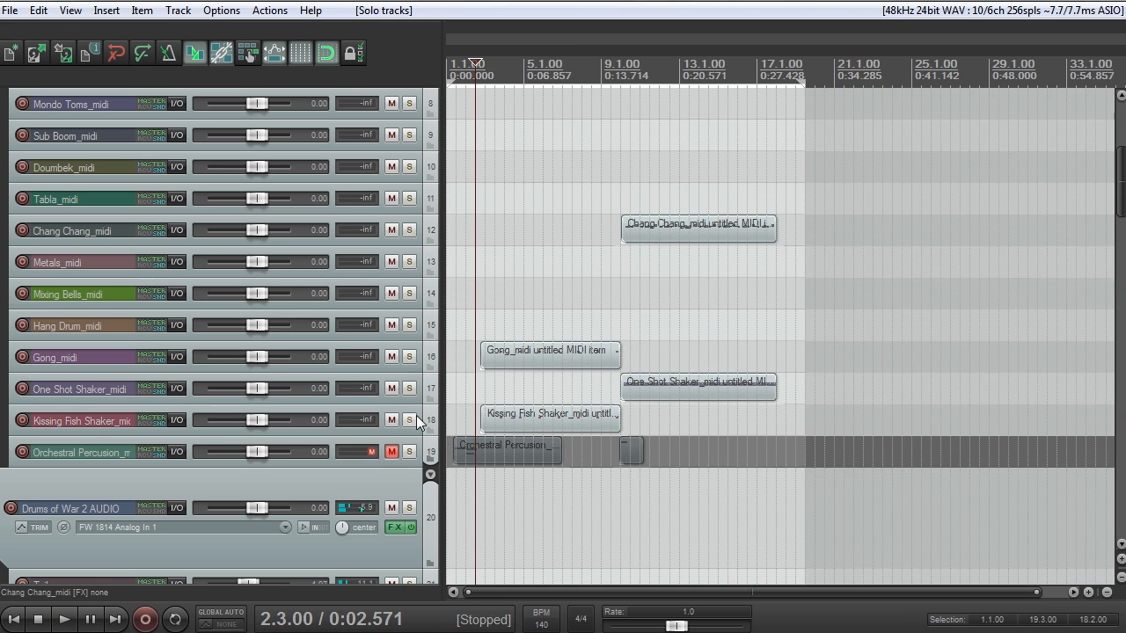
Solo Kissing Fish Shaker_midi and Gong_midi and play them together from 2.3.00
{"action": "left_click", "coordinate": [409, 419]}
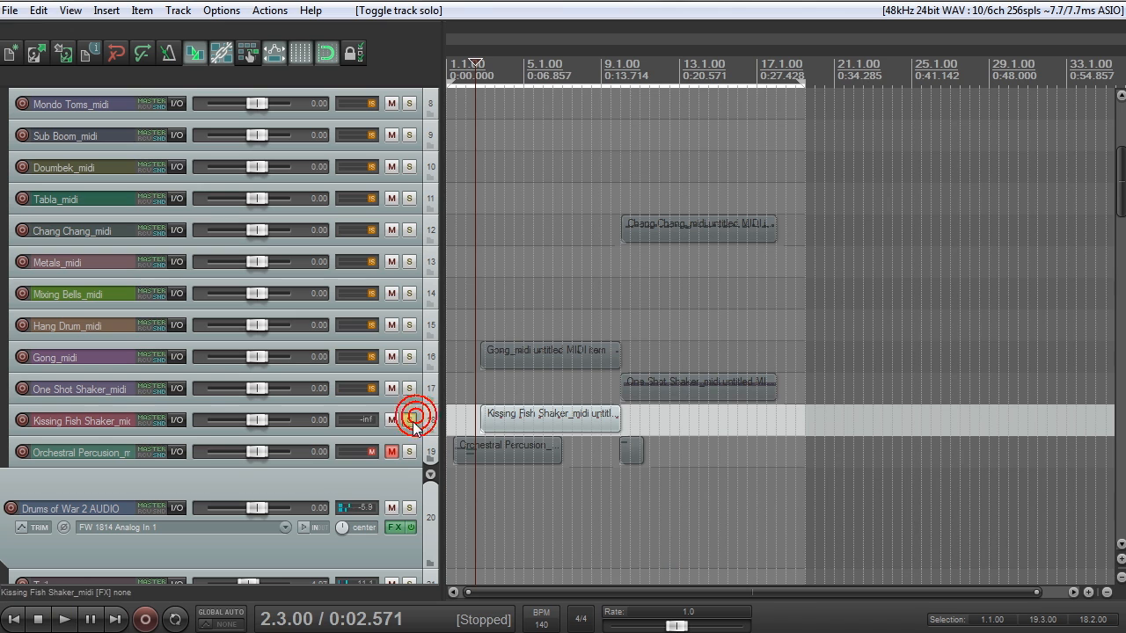
{"action": "key", "text": "space"}
{"action": "left_click", "coordinate": [407, 355]}
{"action": "scroll", "coordinate": [884, 365], "scroll_direction": "up", "scroll_amount": 2}
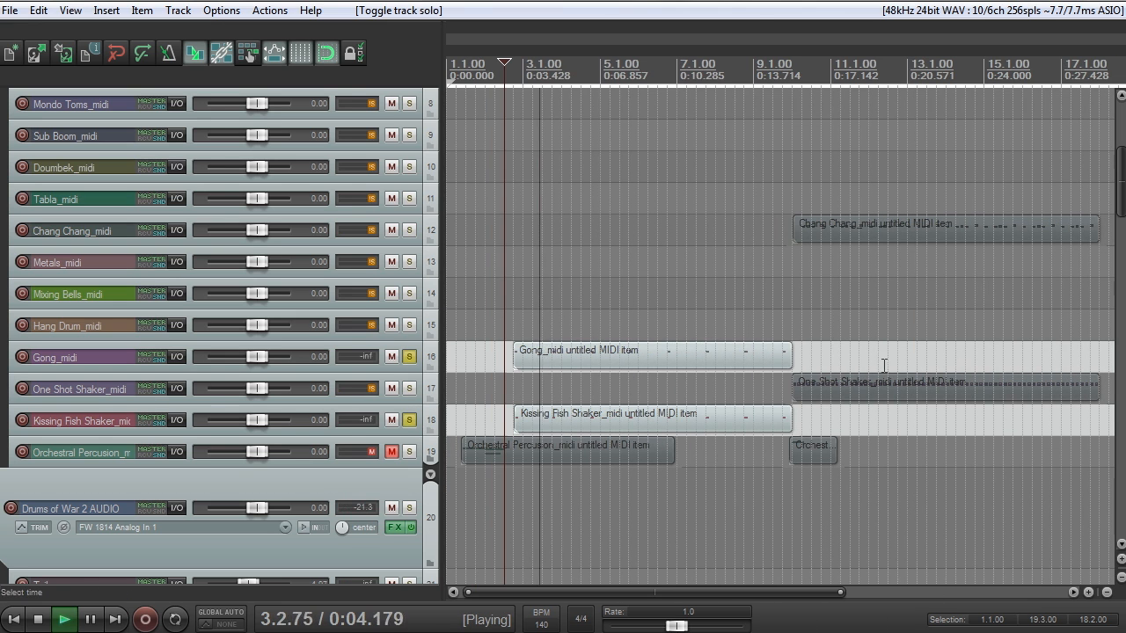
Add Shime Daikos_midi to the playing solo and reduce the track heights to show all Drums of War 2 MIDI tracks
{"action": "left_click_drag", "start_coordinate": [1123, 230], "coordinate": [1122, 162]}
{"action": "left_click", "coordinate": [409, 245]}
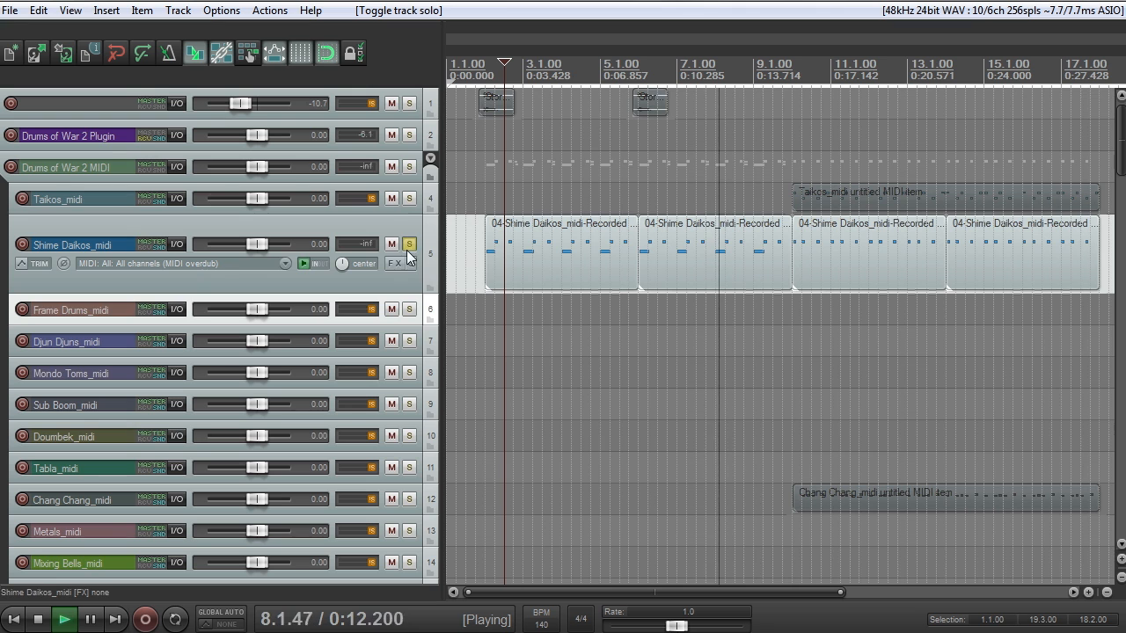
{"action": "key", "text": "grave"}
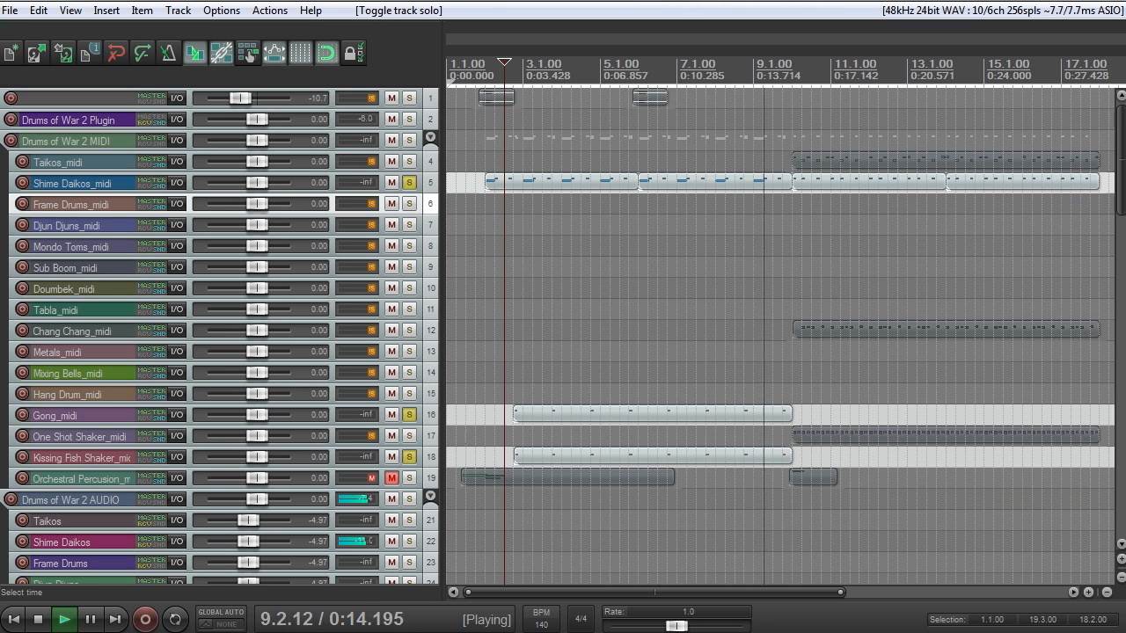
Clear all track solos and unmute Orchestral Percussion_midi to play the full arrangement from near its start
{"action": "left_click_drag", "start_coordinate": [411, 184], "coordinate": [411, 531]}
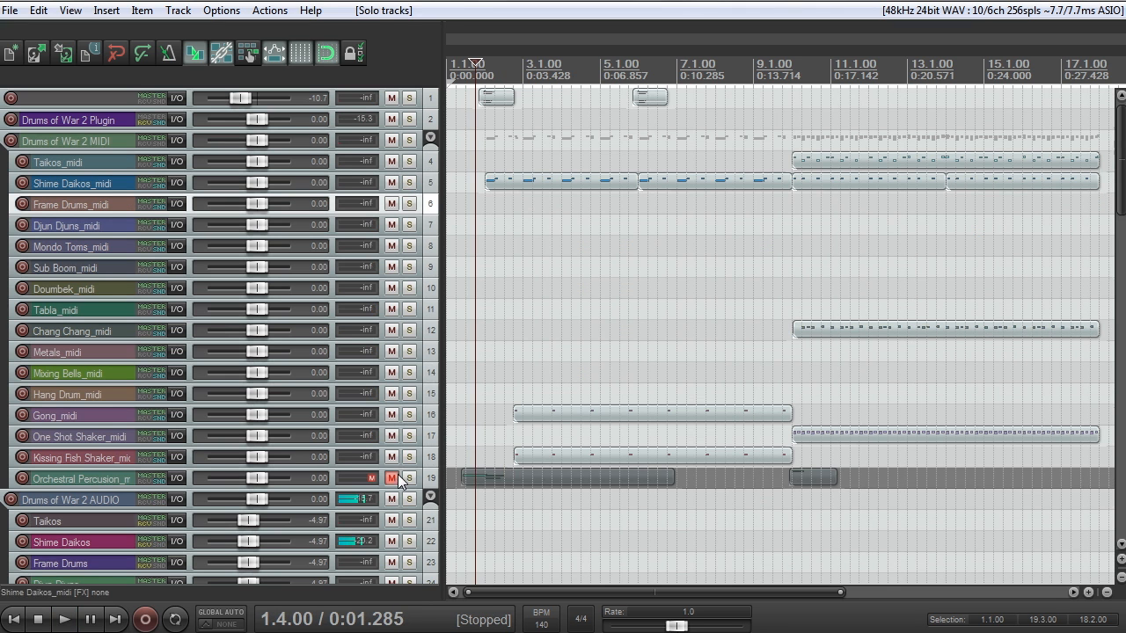
{"action": "left_click", "coordinate": [397, 475]}
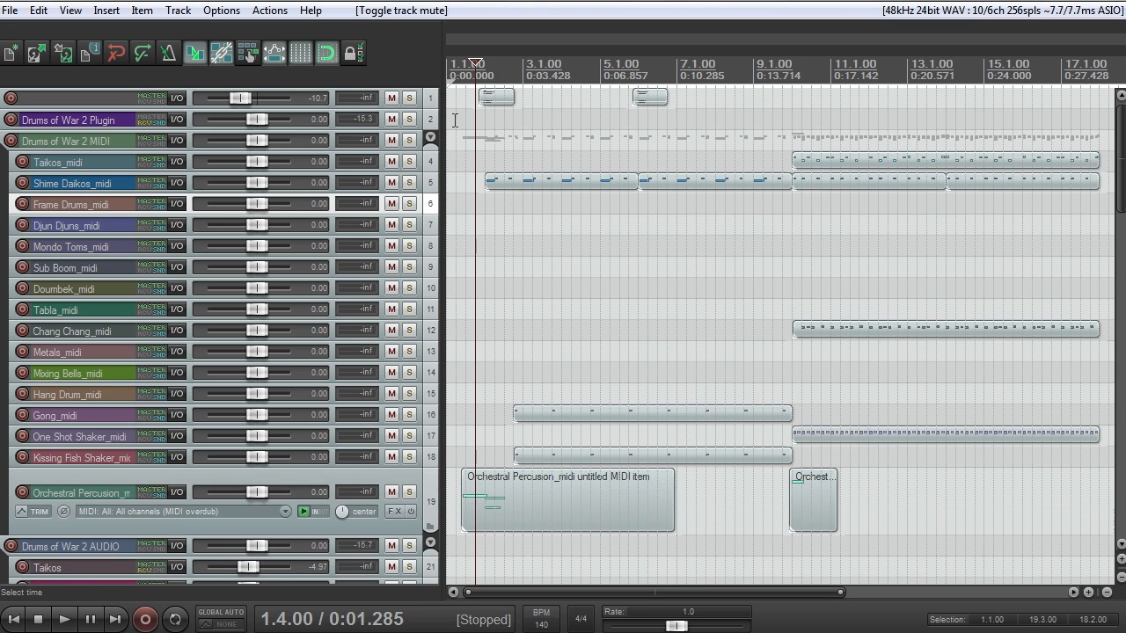
{"action": "left_click", "coordinate": [456, 71]}
{"action": "left_click", "coordinate": [473, 68]}
{"action": "left_click", "coordinate": [467, 66]}
{"action": "key", "text": "space"}
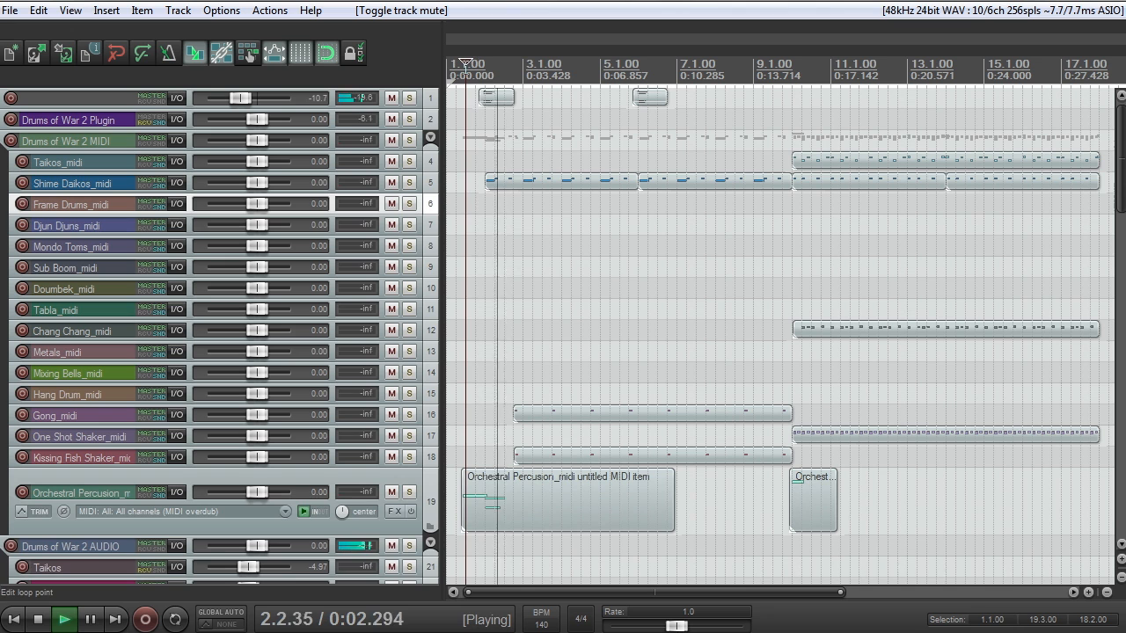
Play the arrangement's second section from about bar 10 with all MIDI tracks sounding, and stop after its end
{"action": "key", "text": "space"}
{"action": "left_click", "coordinate": [801, 70]}
{"action": "key", "text": "space"}
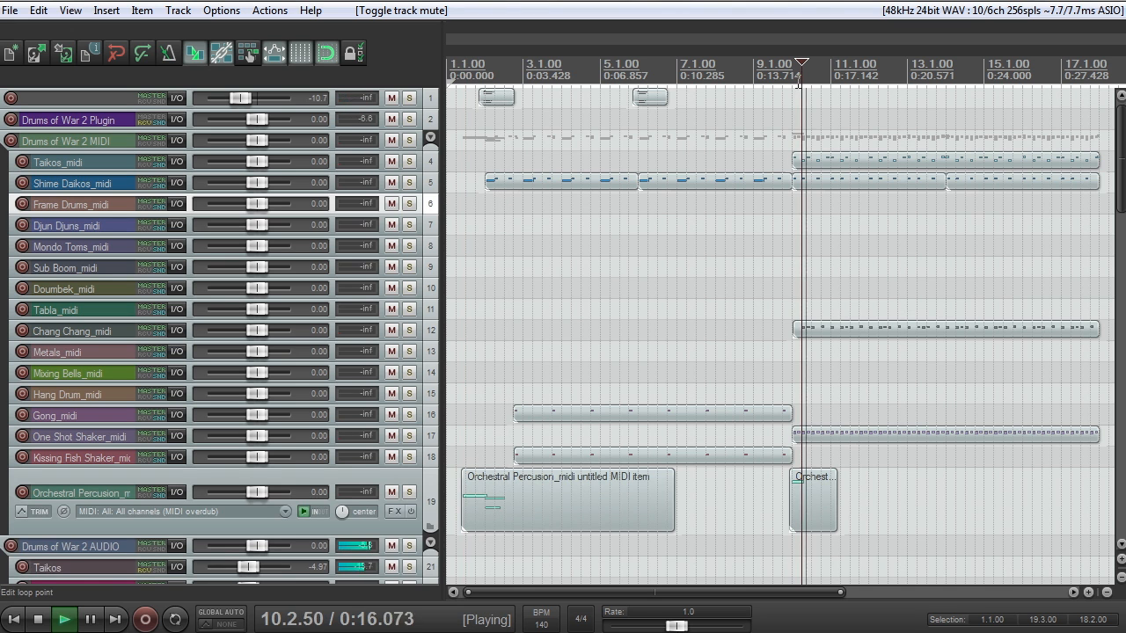
{"action": "scroll", "coordinate": [980, 395], "scroll_direction": "down", "scroll_amount": 2}
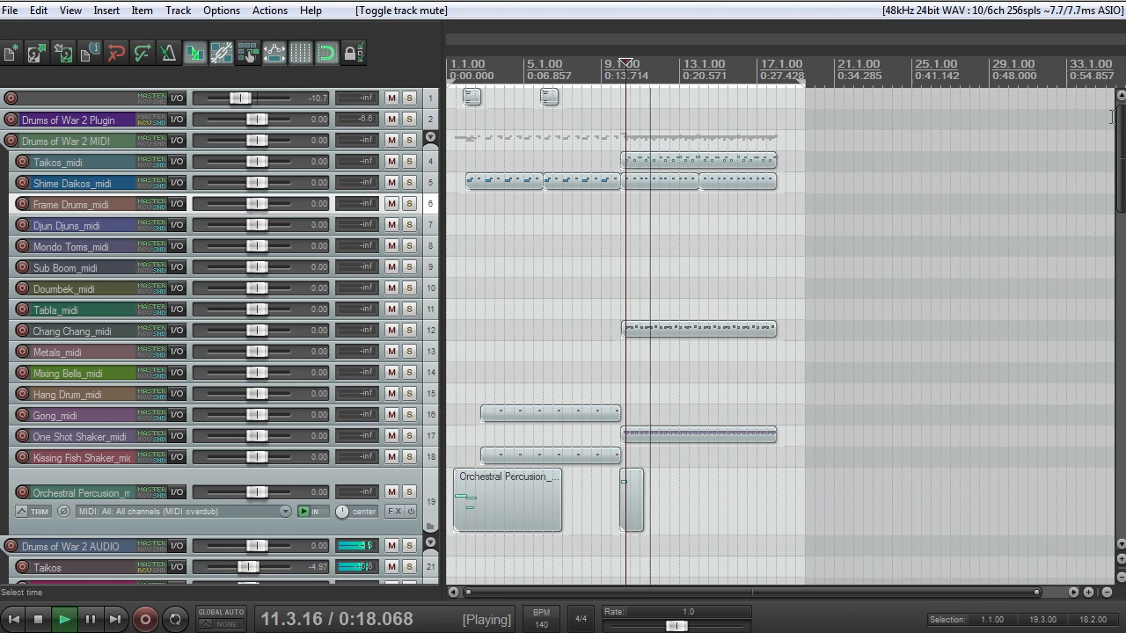
{"action": "scroll", "coordinate": [1007, 321], "scroll_direction": "down", "scroll_amount": 5}
{"action": "scroll", "coordinate": [1007, 321], "scroll_direction": "up", "scroll_amount": 5}
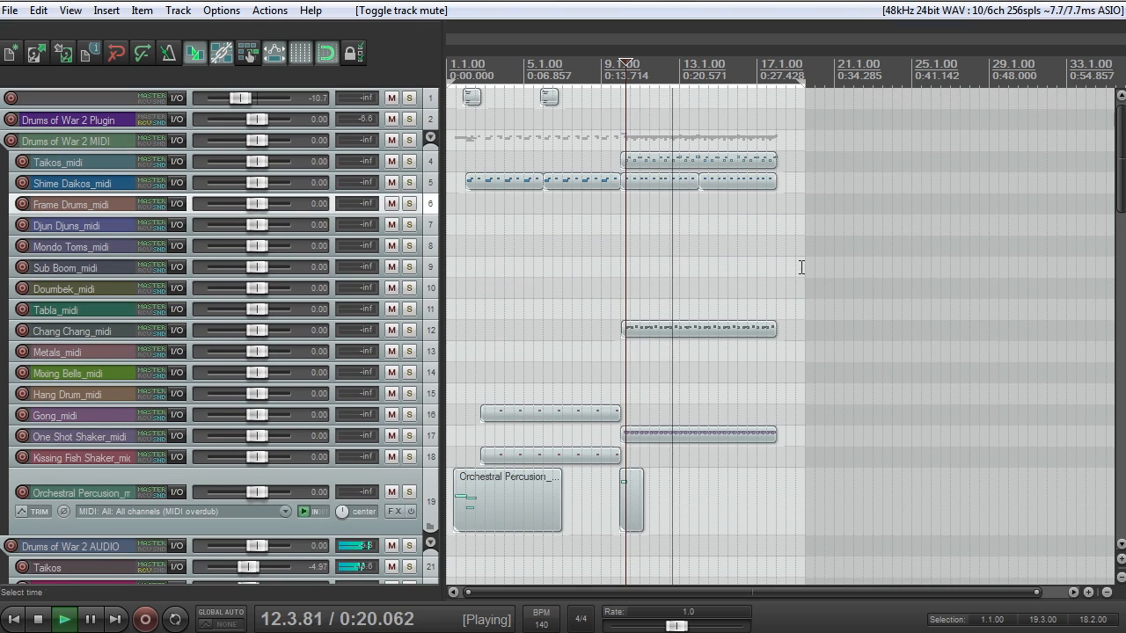
{"action": "scroll", "coordinate": [745, 332], "scroll_direction": "up", "scroll_amount": 2}
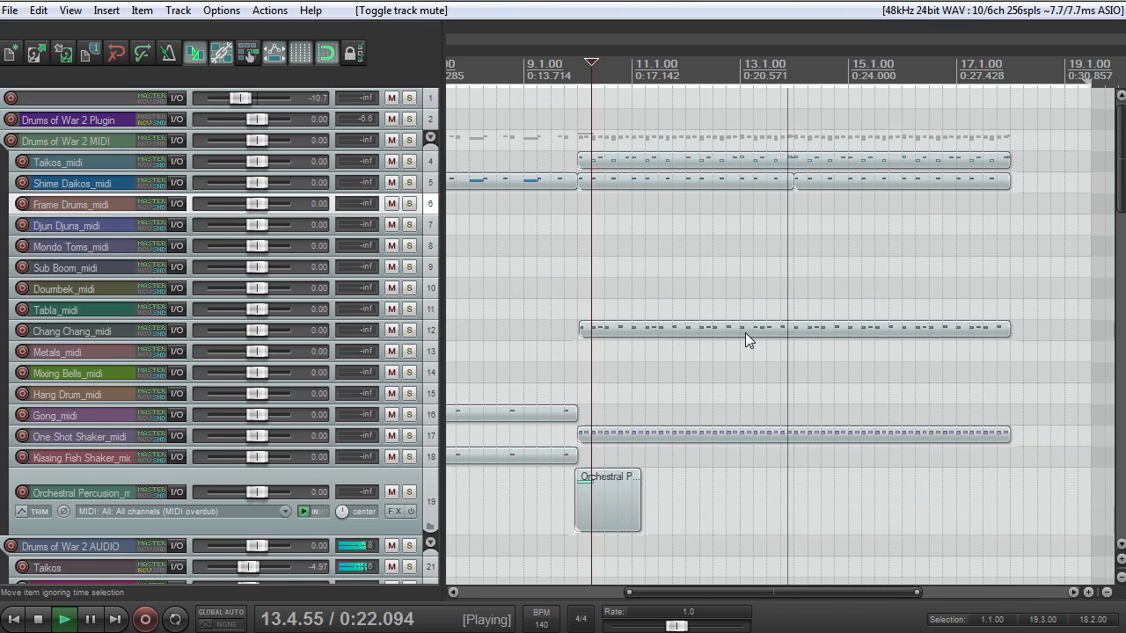
{"action": "scroll", "coordinate": [746, 330], "scroll_direction": "down", "scroll_amount": 2}
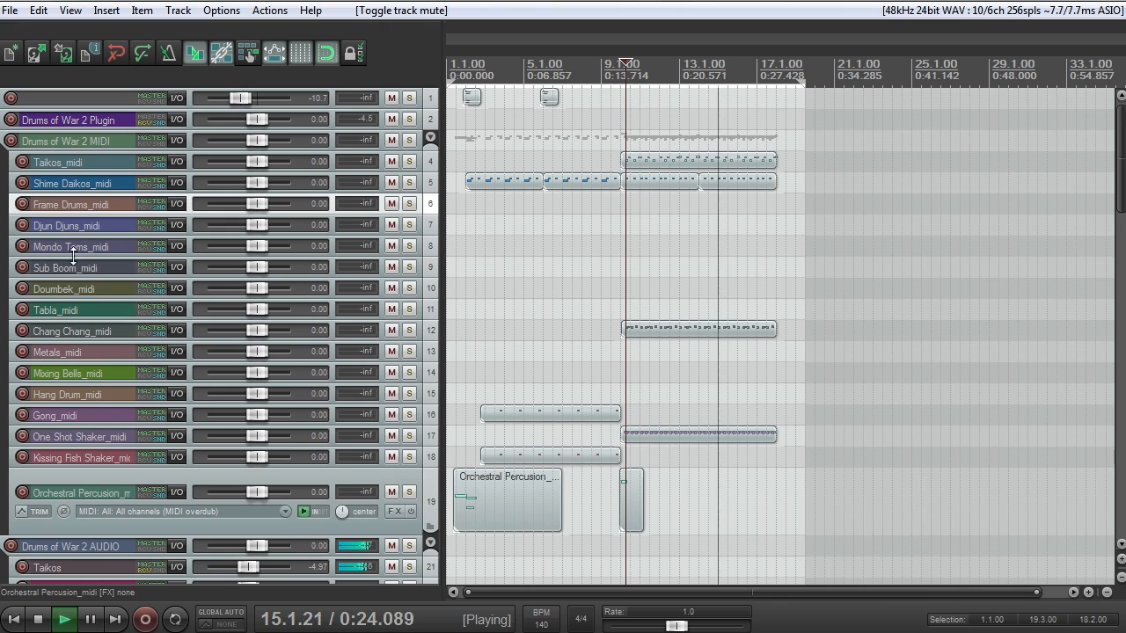
{"action": "left_click", "coordinate": [4, 229]}
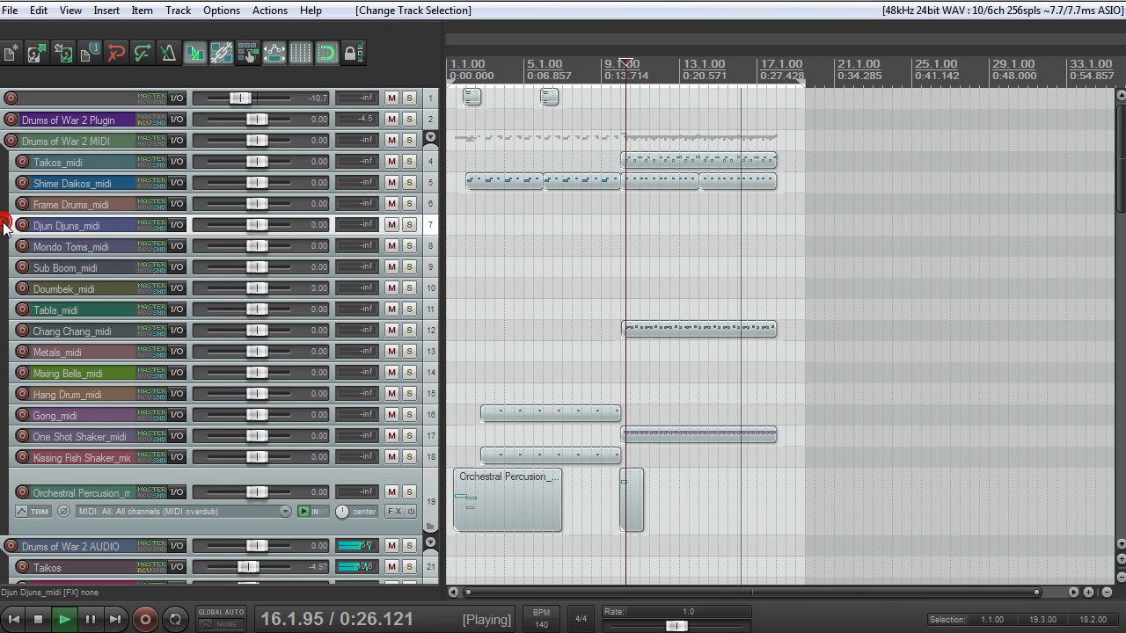
{"action": "left_click", "coordinate": [5, 207]}
{"action": "left_click", "coordinate": [9, 185]}
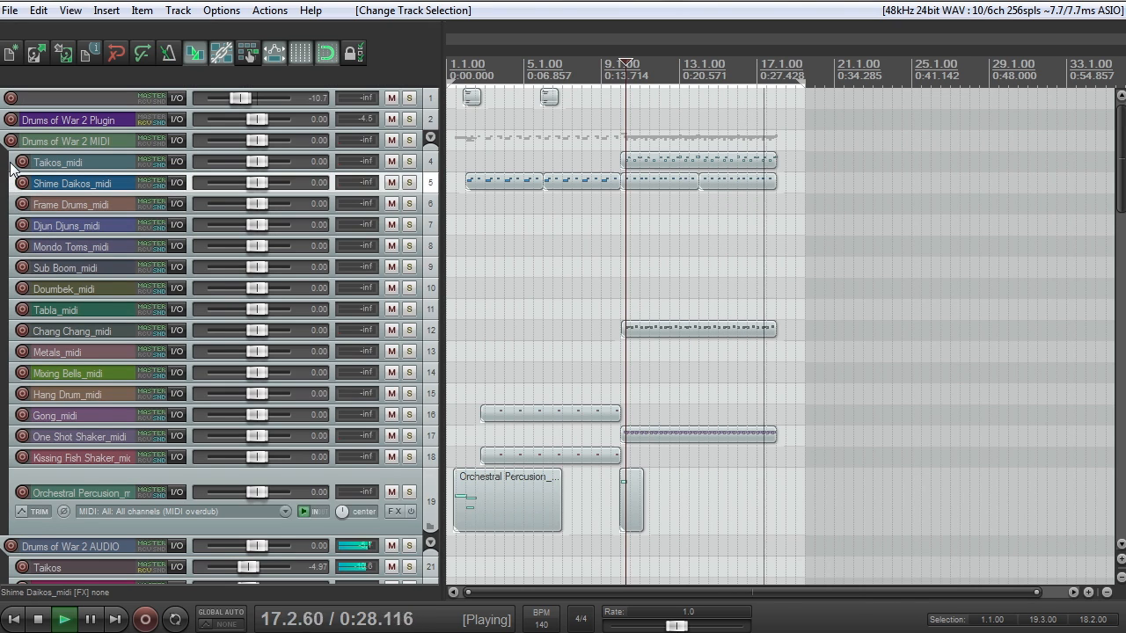
{"action": "left_click", "coordinate": [9, 162]}
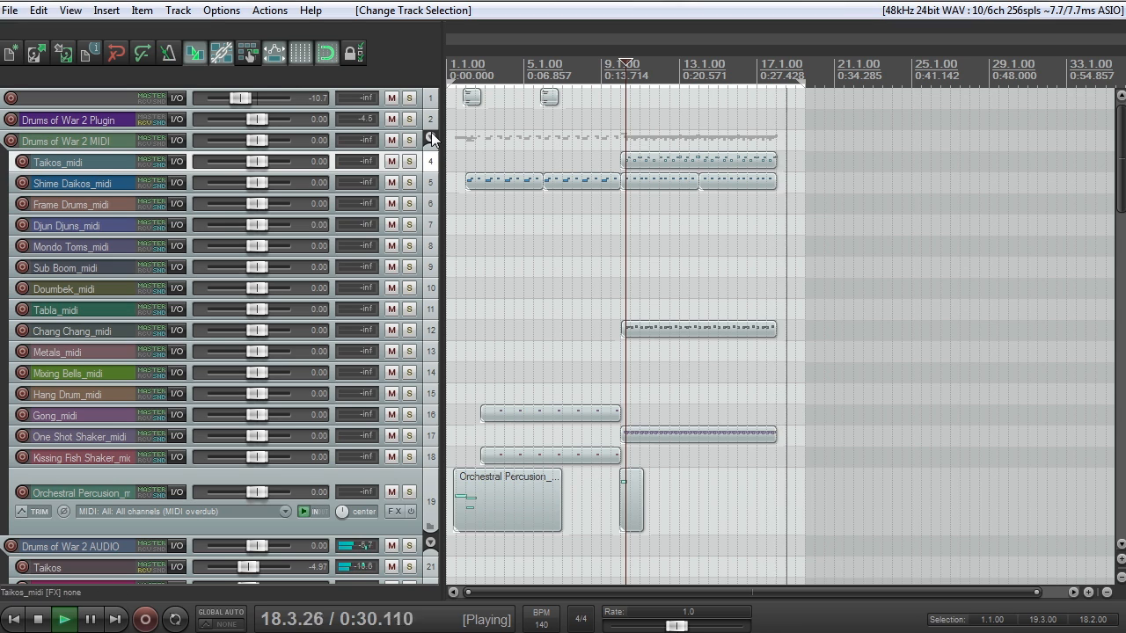
{"action": "key", "text": "space"}
Narrow the track controls area slightly and place the edit cursor at 9.3.00 on the Djun Djuns_midi track
{"action": "mouse_move", "coordinate": [442, 152]}
{"action": "left_mouse_down"}
{"action": "mouse_move", "coordinate": [484, 153]}
{"action": "mouse_move", "coordinate": [431, 152]}
{"action": "left_mouse_up"}
{"action": "left_click", "coordinate": [607, 231]}
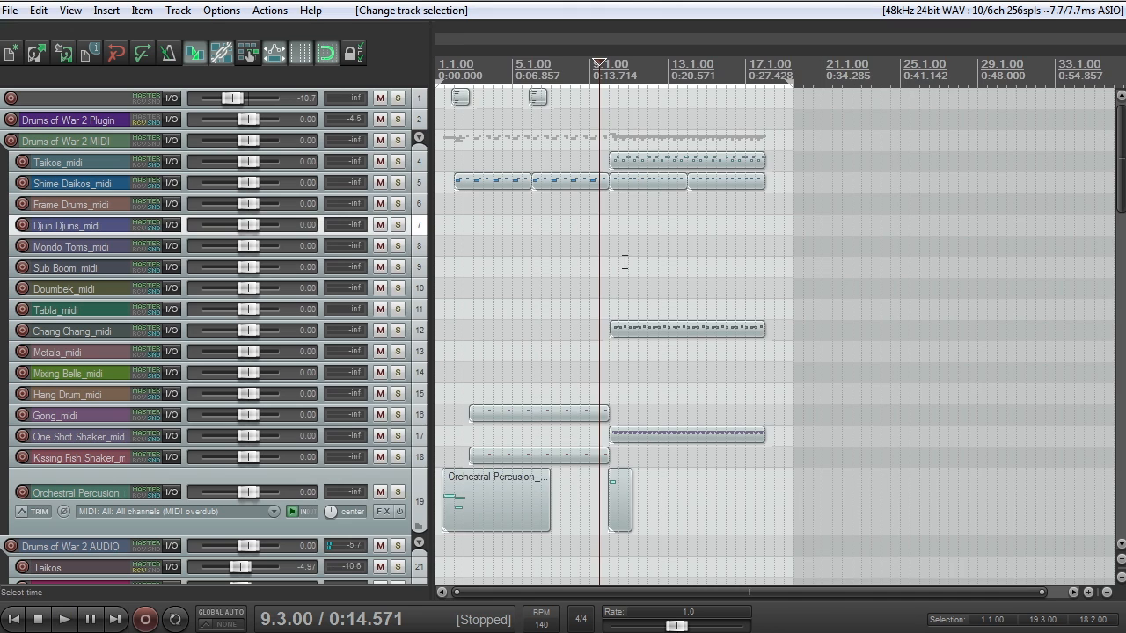
{"action": "scroll", "coordinate": [622, 262], "scroll_direction": "up", "scroll_amount": 2}
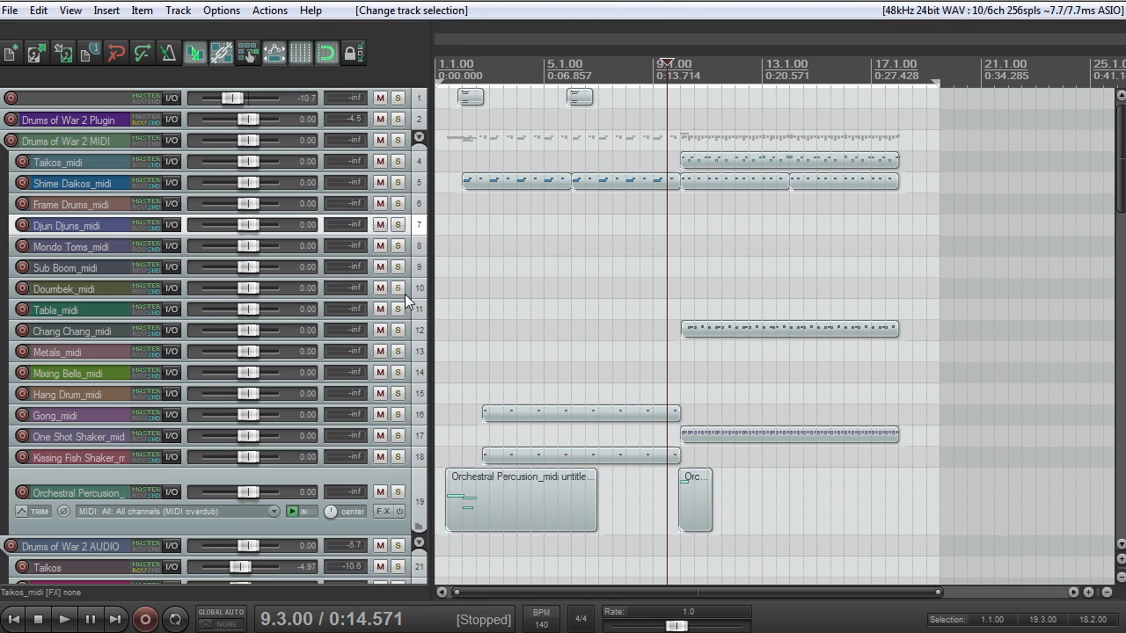
{"action": "scroll", "coordinate": [515, 309], "scroll_direction": "down", "scroll_amount": 2}
{"action": "scroll", "coordinate": [515, 310], "scroll_direction": "up", "scroll_amount": 2}
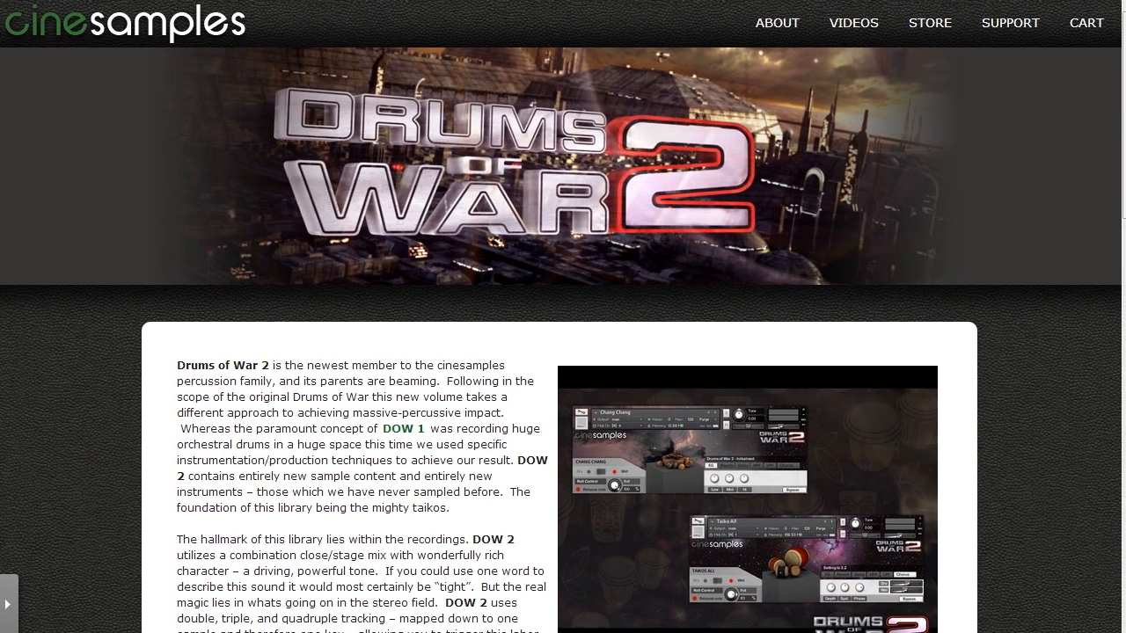
Switch to the Cinesamples website, look over the Drums of War 2 page down to its order and demo sections, and open the store
{"action": "scroll", "coordinate": [500, 254], "scroll_direction": "down", "scroll_amount": 12}
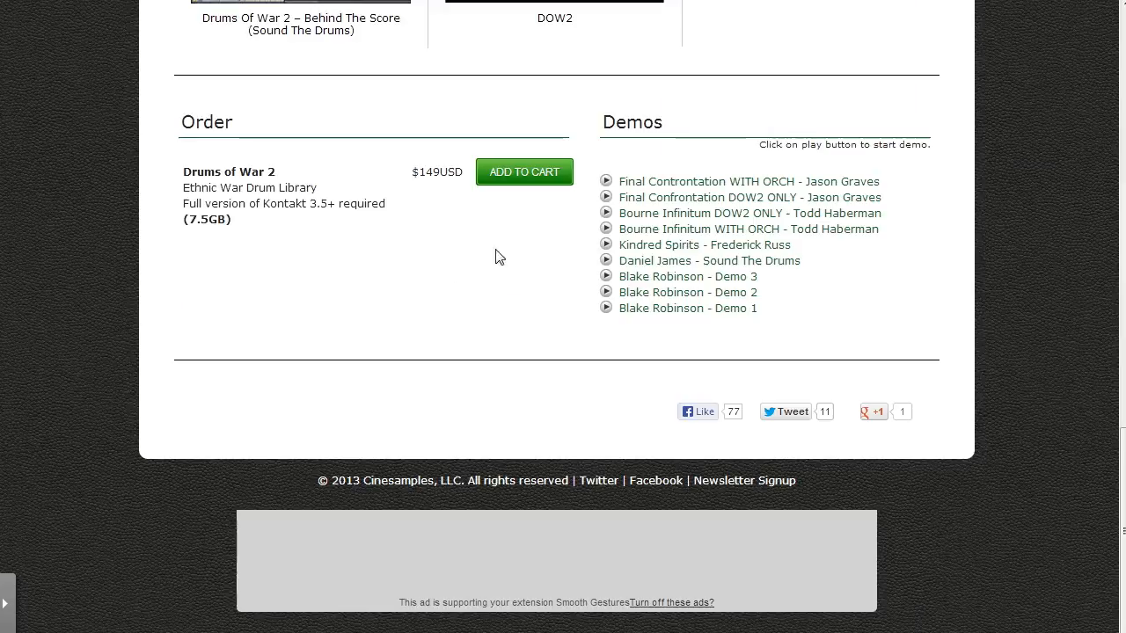
{"action": "scroll", "coordinate": [575, 291], "scroll_direction": "up", "scroll_amount": 3}
{"action": "scroll", "coordinate": [574, 294], "scroll_direction": "up", "scroll_amount": 15}
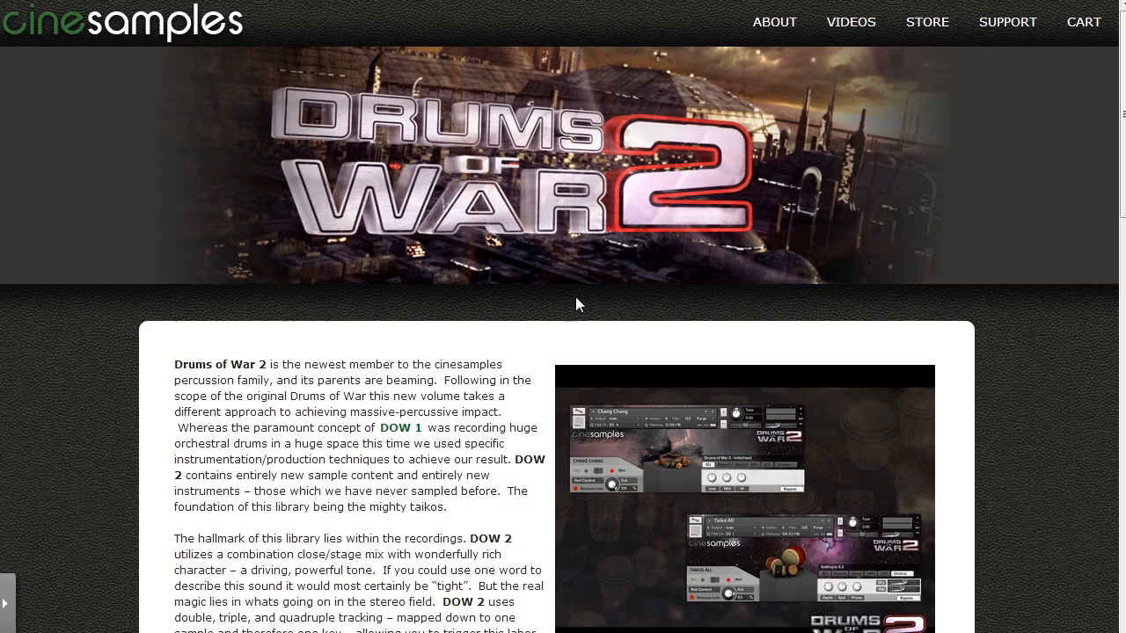
{"action": "left_click", "coordinate": [927, 25]}
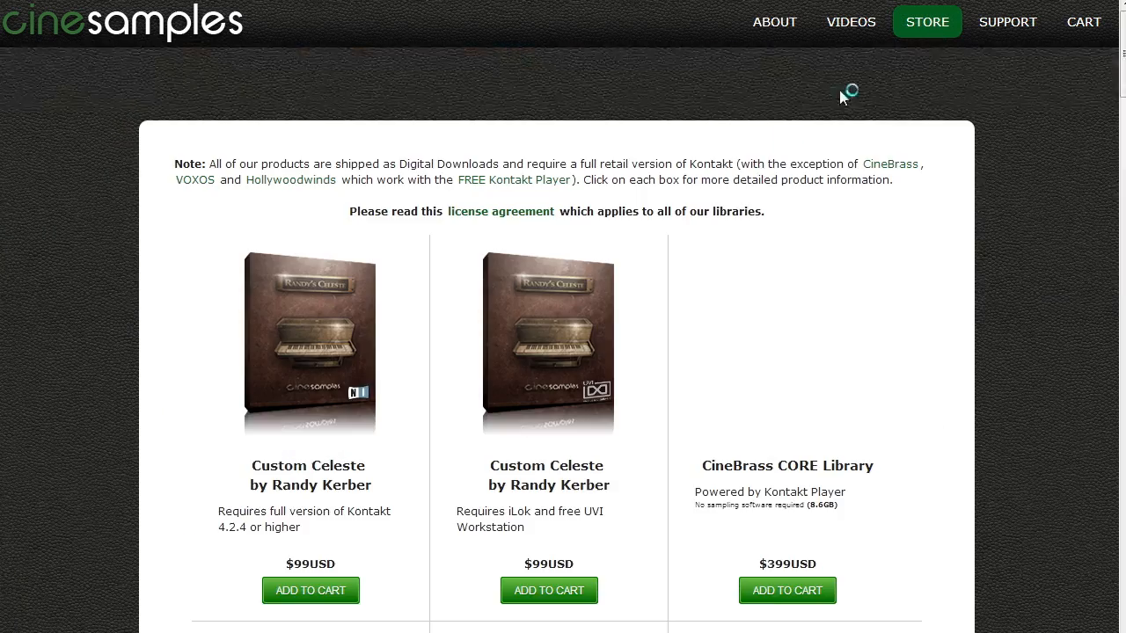
{"action": "scroll", "coordinate": [961, 360], "scroll_direction": "down", "scroll_amount": 4}
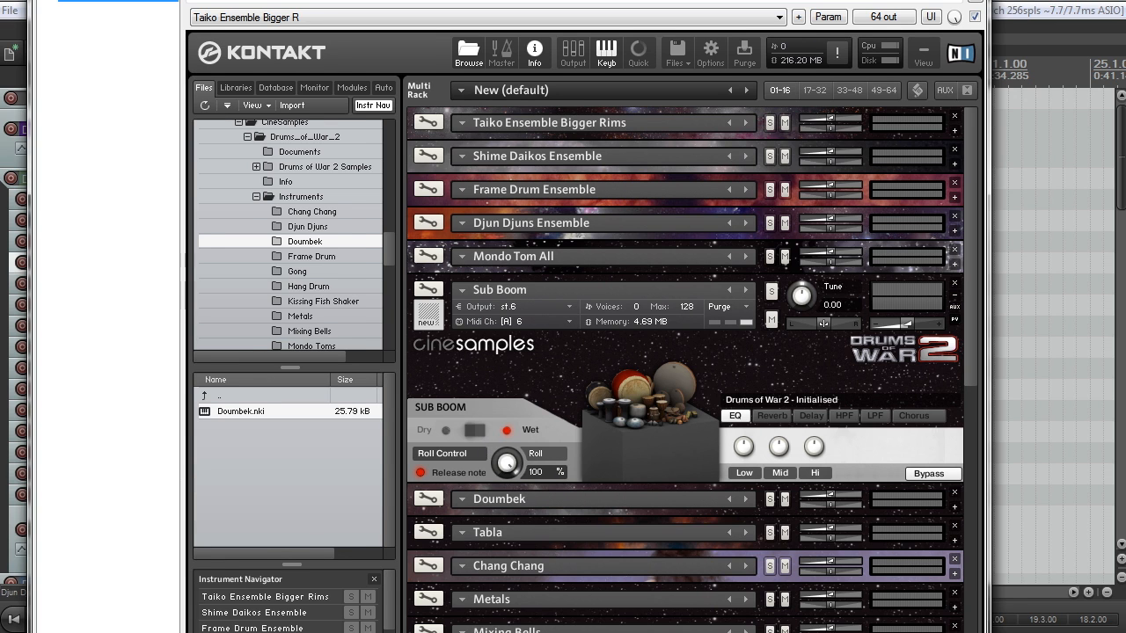
Switch to the Kontakt window, look through the loaded Drums of War 2 instruments in the rack, and close the window
{"action": "left_click_drag", "start_coordinate": [563, 0], "coordinate": [582, 0]}
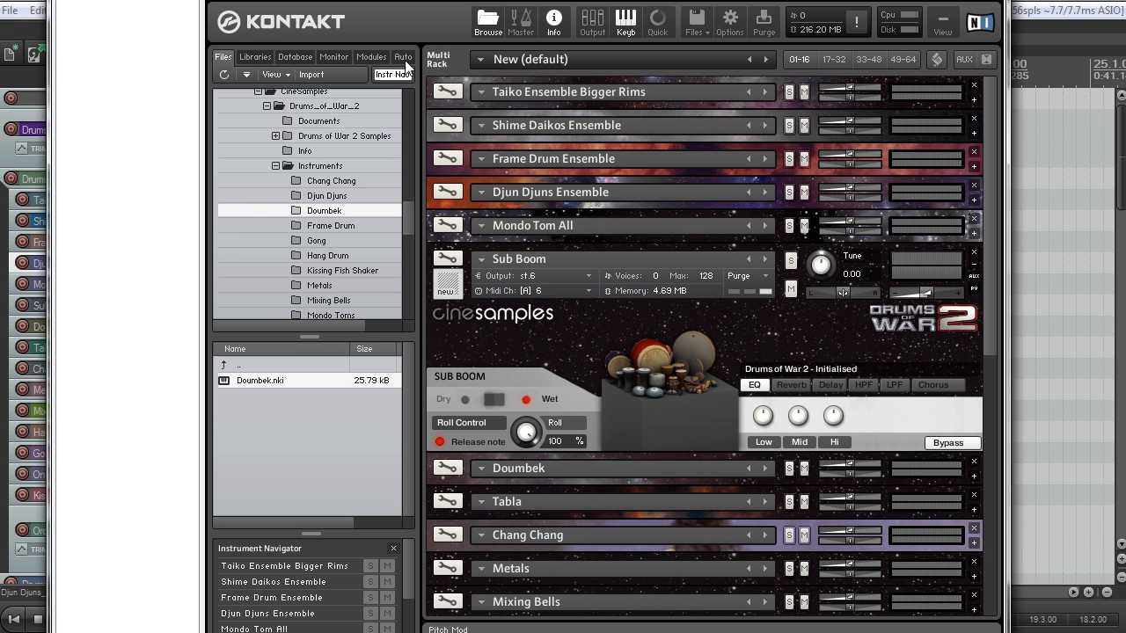
{"action": "left_click_drag", "start_coordinate": [985, 266], "coordinate": [979, 161]}
{"action": "left_click", "coordinate": [728, 335]}
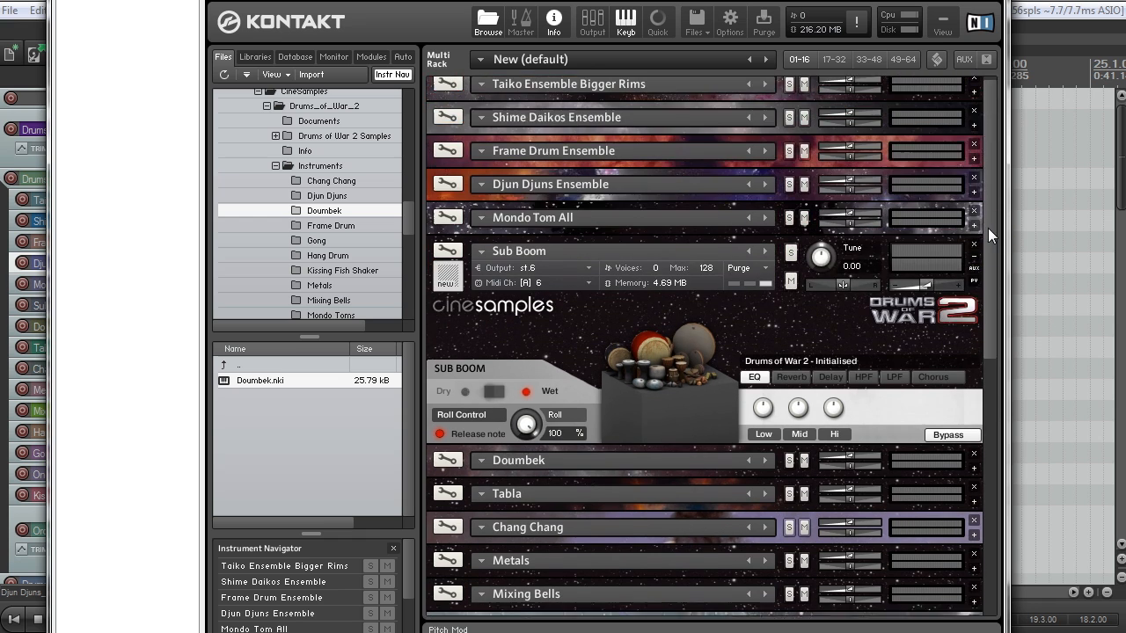
{"action": "left_click_drag", "start_coordinate": [988, 227], "coordinate": [986, 168]}
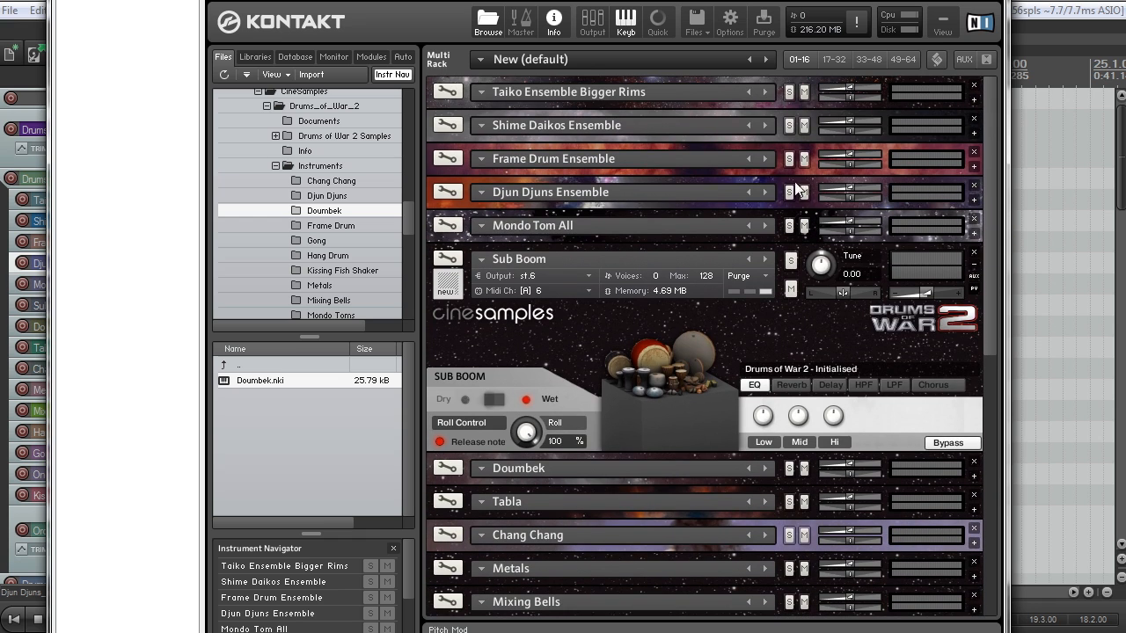
{"action": "left_click_drag", "start_coordinate": [862, 2], "coordinate": [873, 2]}
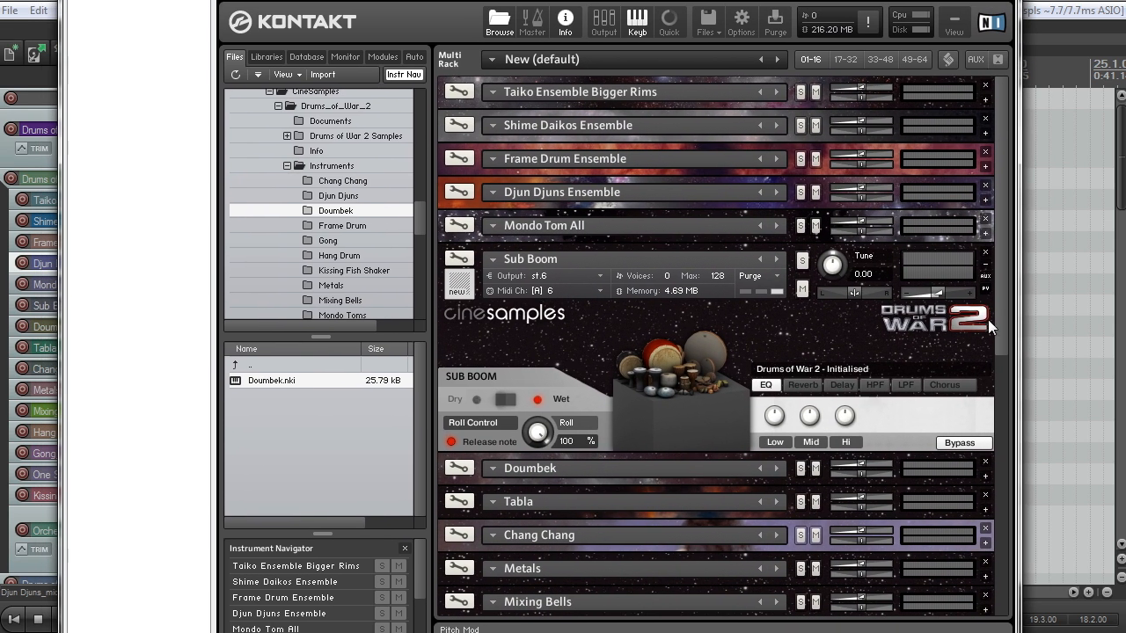
{"action": "scroll", "coordinate": [987, 319], "scroll_direction": "down", "scroll_amount": 5}
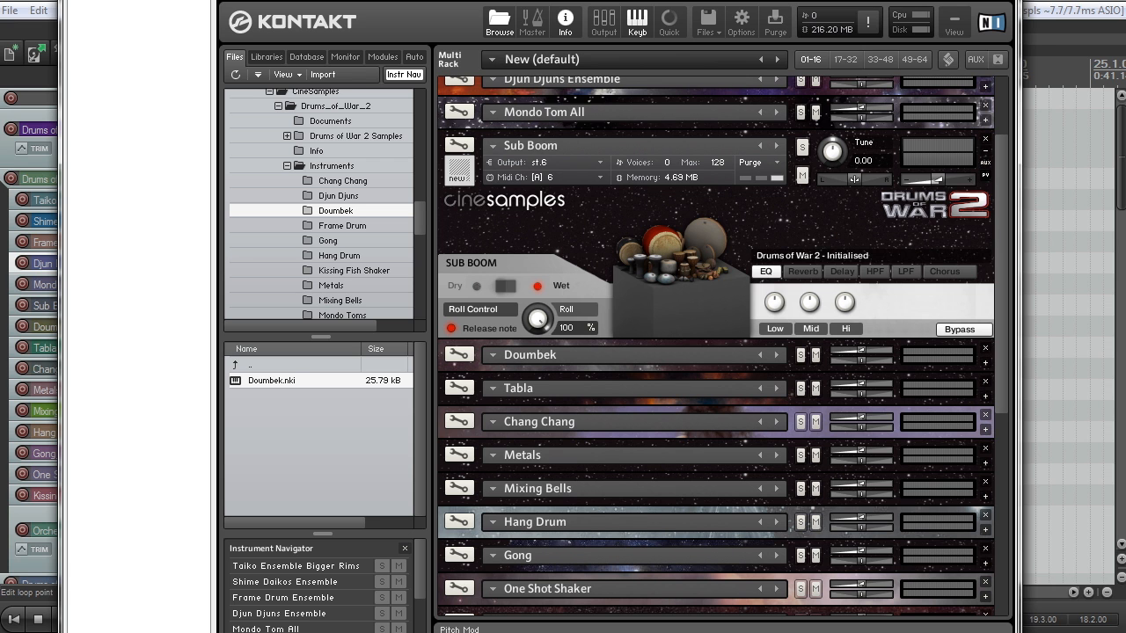
{"action": "key", "text": "Escape"}
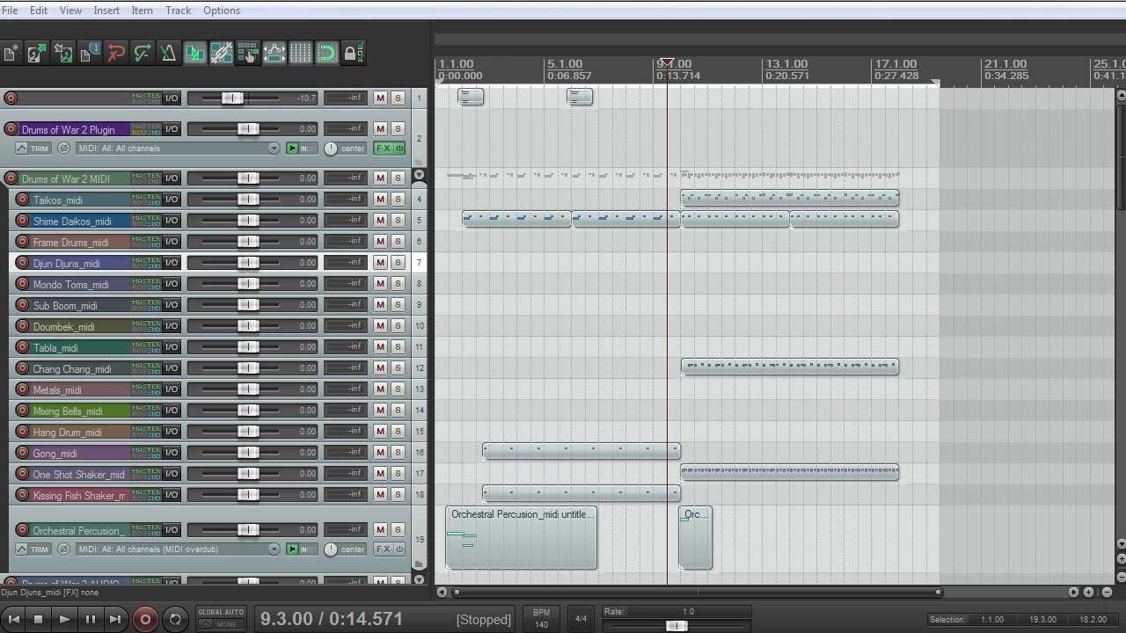